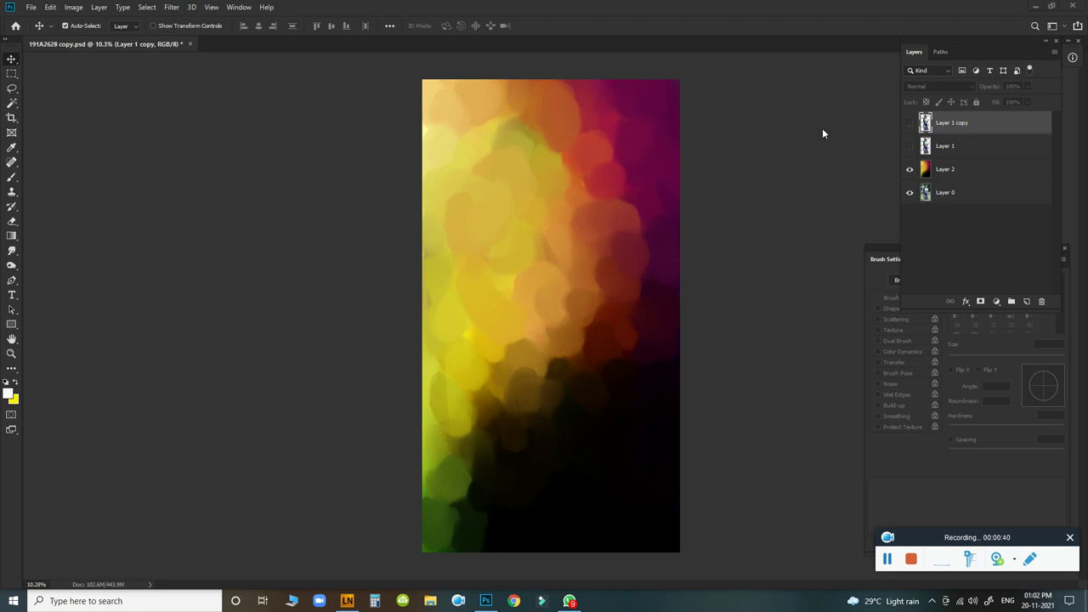
# Hide Layer 0 and show Layer 1 and the colourful painted background behind the girl.
pyautogui.click(909, 169)
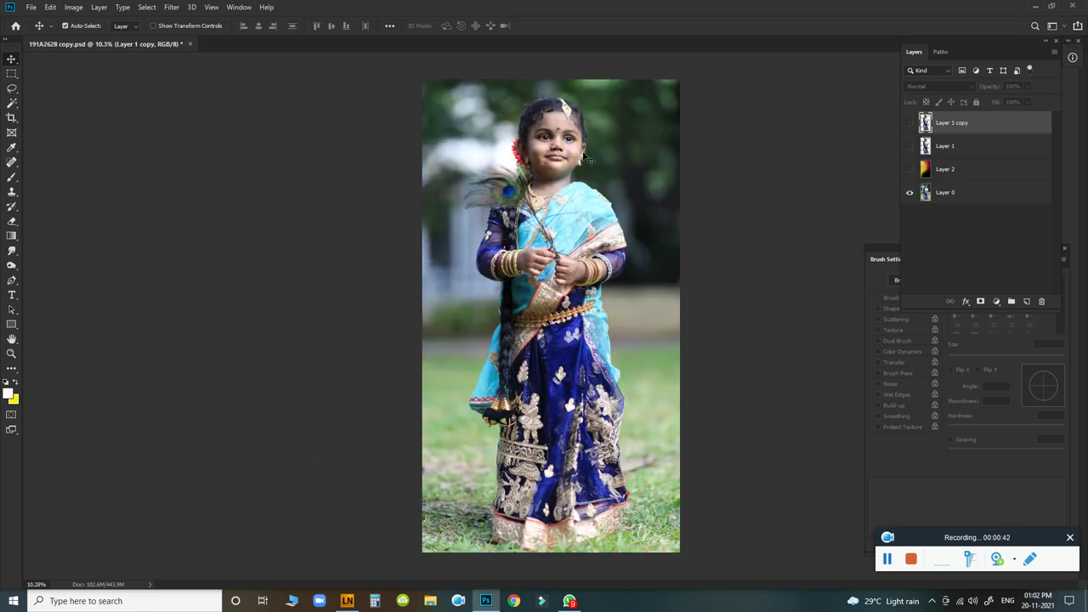
pyautogui.moveTo(591, 138)
pyautogui.mouseDown()
pyautogui.moveTo(615, 159)
pyautogui.moveTo(621, 280)
pyautogui.mouseUp()
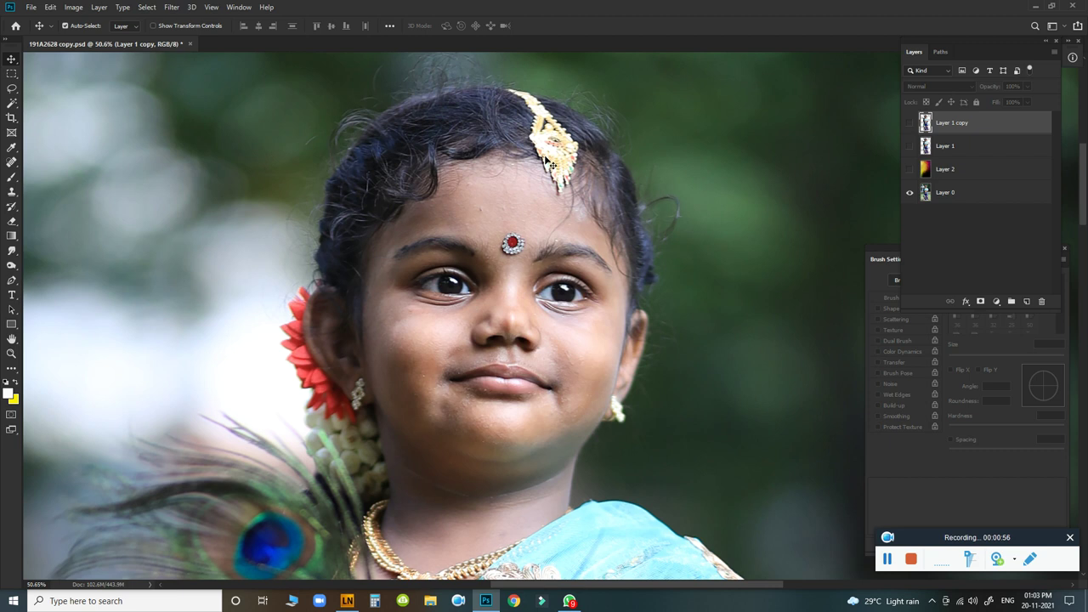
pyautogui.click(908, 146)
pyautogui.click(909, 192)
pyautogui.click(910, 194)
pyautogui.click(910, 193)
pyautogui.click(910, 194)
pyautogui.click(910, 194)
pyautogui.click(909, 169)
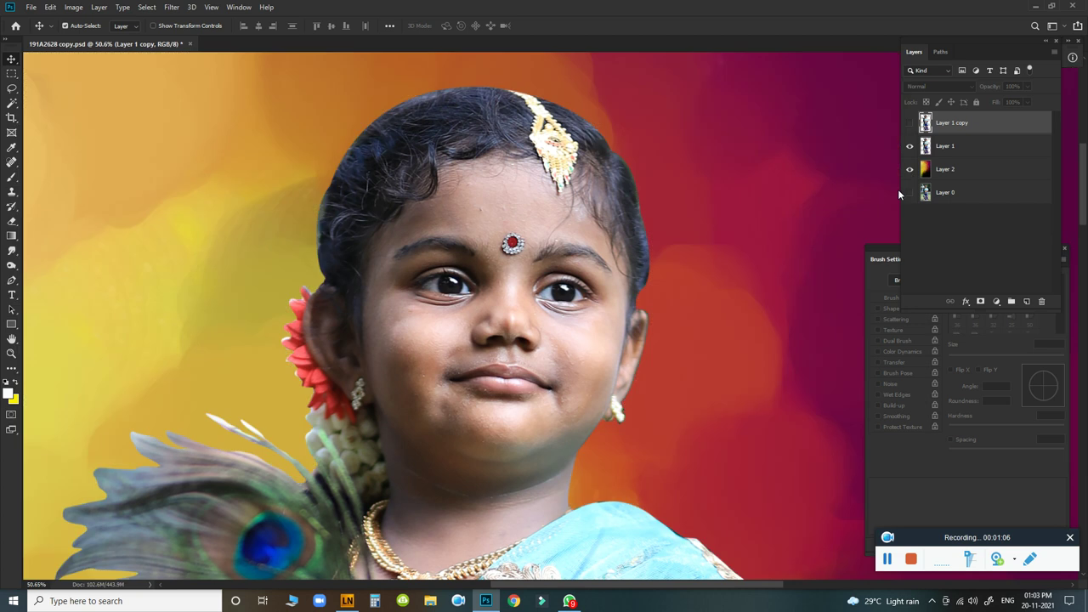
# Compare Layer 1 copy and Layer 1, then replace Layer 1 copy with a fresh duplicate.
pyautogui.click(910, 124)
pyautogui.click(909, 125)
pyautogui.click(910, 146)
pyautogui.click(910, 146)
pyautogui.press('Delete')
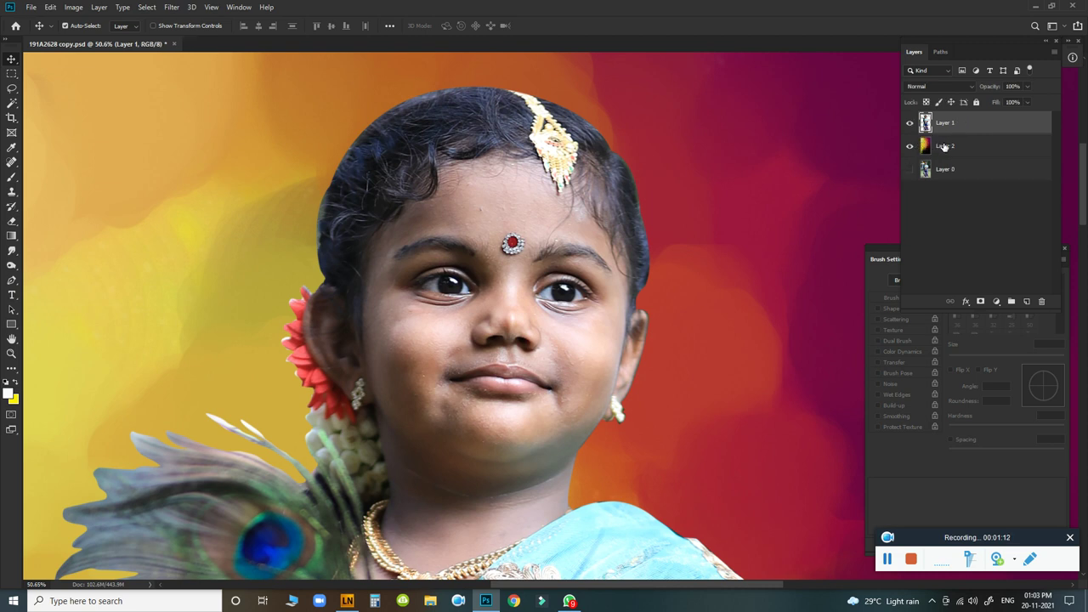
pyautogui.hotkey('ctrl', 'j')
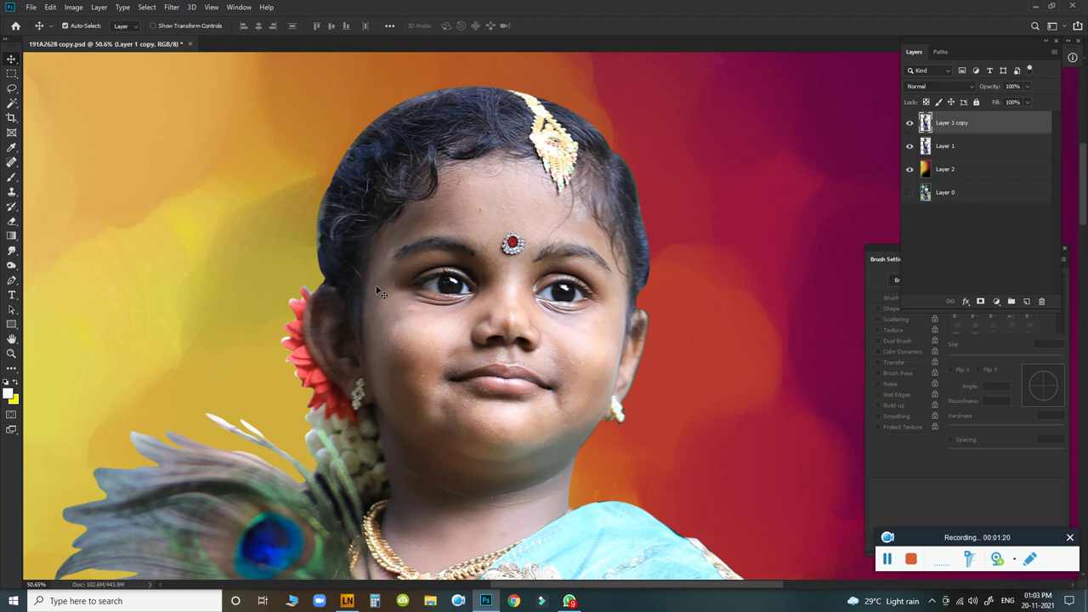
# Bring up the Brightness/Contrast adjustment for Layer 1 copy.
pyautogui.hotkey('alt', 'i')
pyautogui.press('j')
pyautogui.press('Return')
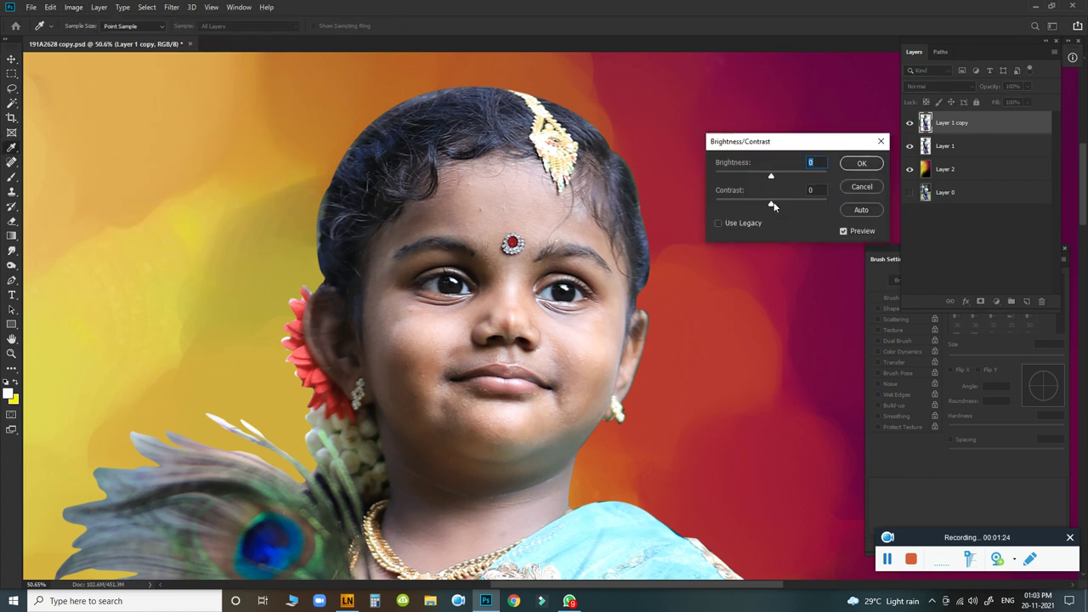
# Apply Brightness 11 and Contrast 9 to the girl's Layer 1 copy.
pyautogui.moveTo(771, 179)
pyautogui.mouseDown()
pyautogui.moveTo(780, 175)
pyautogui.moveTo(787, 206)
pyautogui.moveTo(774, 176)
pyautogui.moveTo(783, 212)
pyautogui.moveTo(767, 212)
pyautogui.mouseUp()
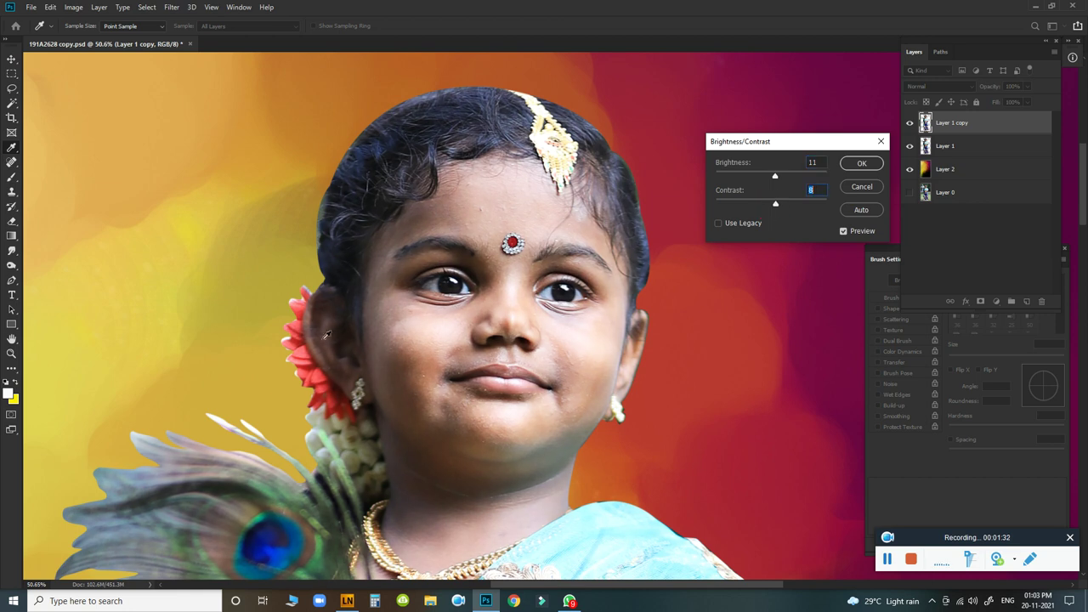
pyautogui.moveTo(775, 205); pyautogui.dragTo(777, 205)
pyautogui.click(856, 165)
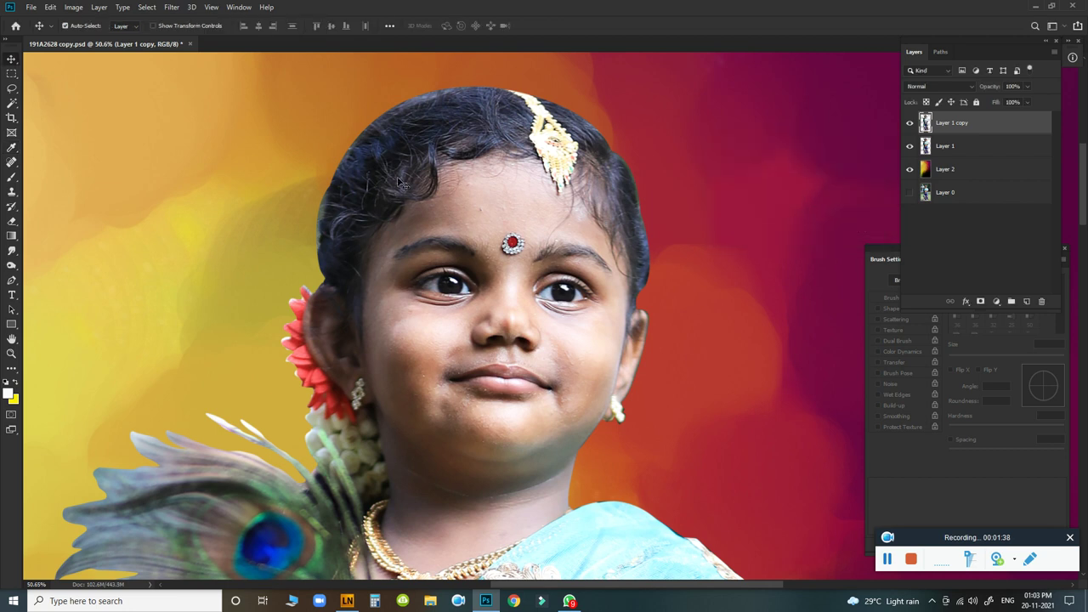
# Select the shadow tones of the girl's layer with Color Range.
pyautogui.click(150, 8)
pyautogui.click(170, 117)
pyautogui.click(762, 69)
pyautogui.click(753, 190)
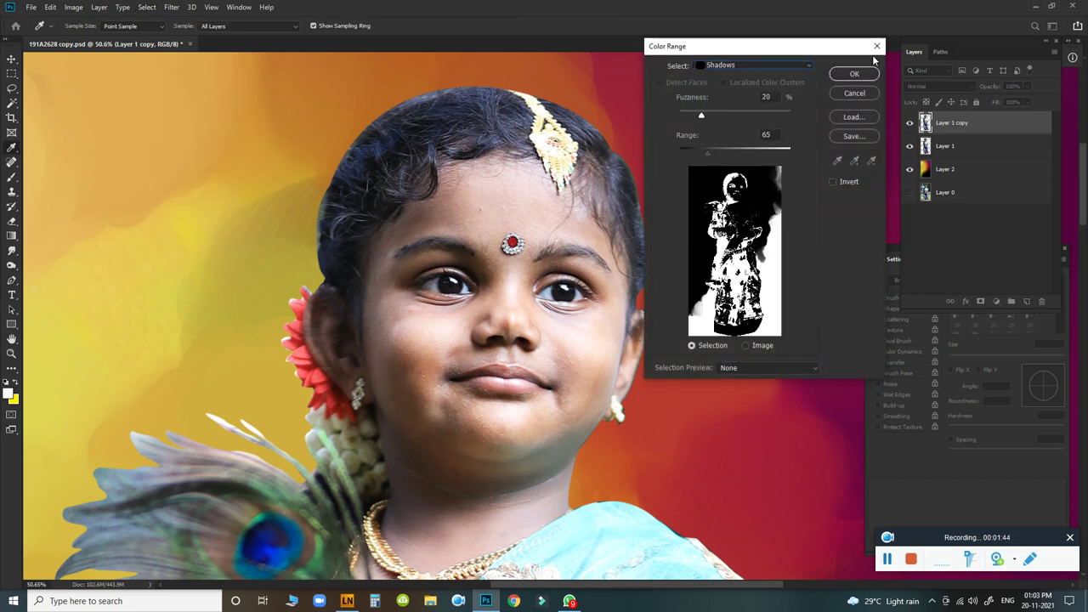
pyautogui.click(854, 73)
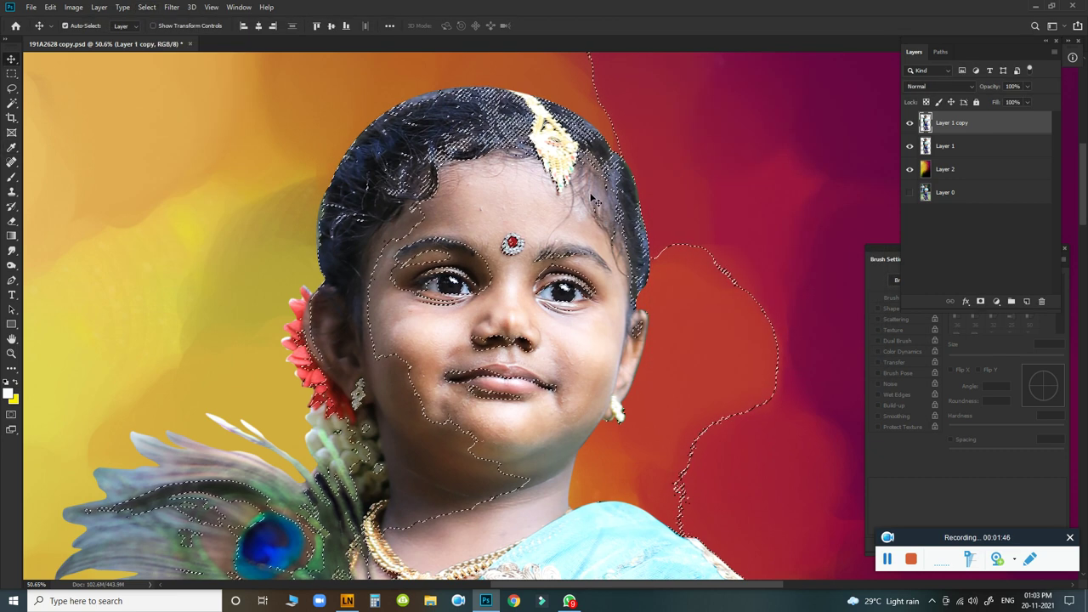
# Brighten the selected shadows with Levels: white input 226, gamma 1.03.
pyautogui.hotkey('ctrl', 'l')
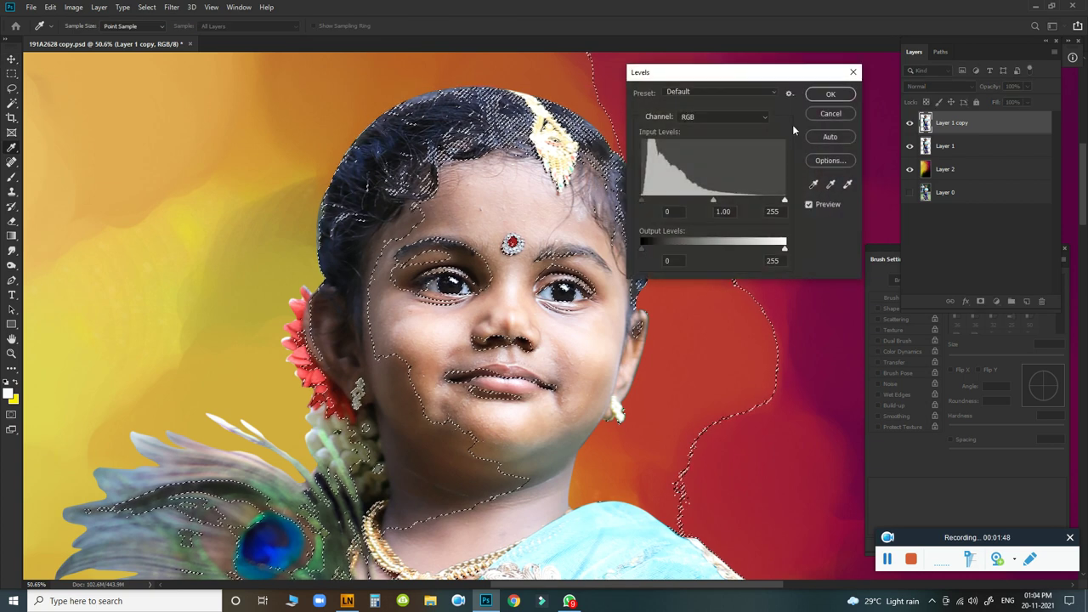
pyautogui.moveTo(784, 199); pyautogui.dragTo(754, 205)
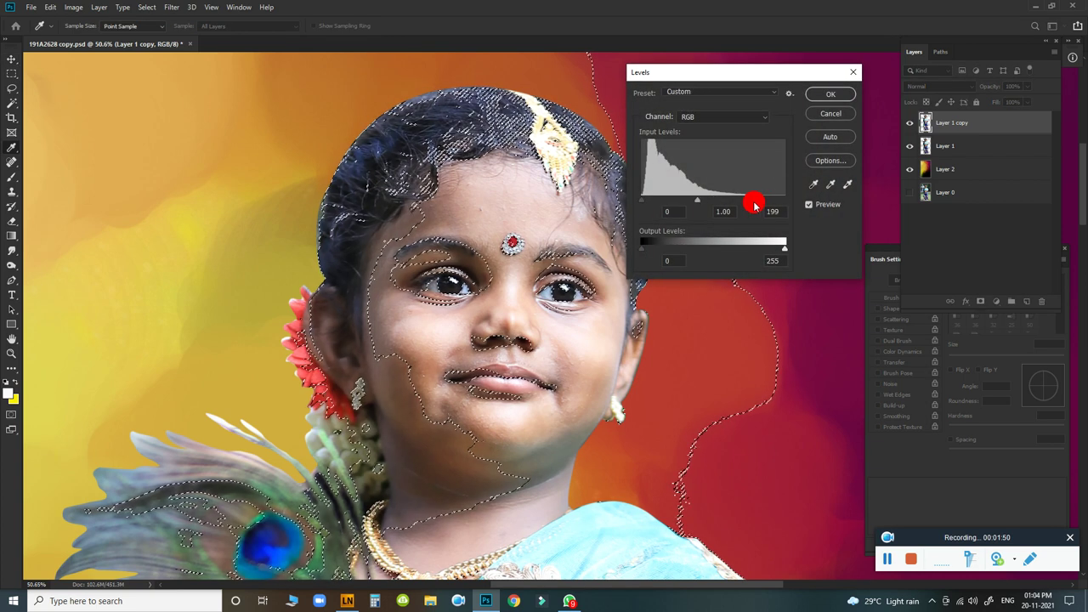
pyautogui.moveTo(754, 205)
pyautogui.mouseDown()
pyautogui.moveTo(725, 202)
pyautogui.moveTo(765, 201)
pyautogui.moveTo(703, 200)
pyautogui.mouseUp()
pyautogui.click(831, 94)
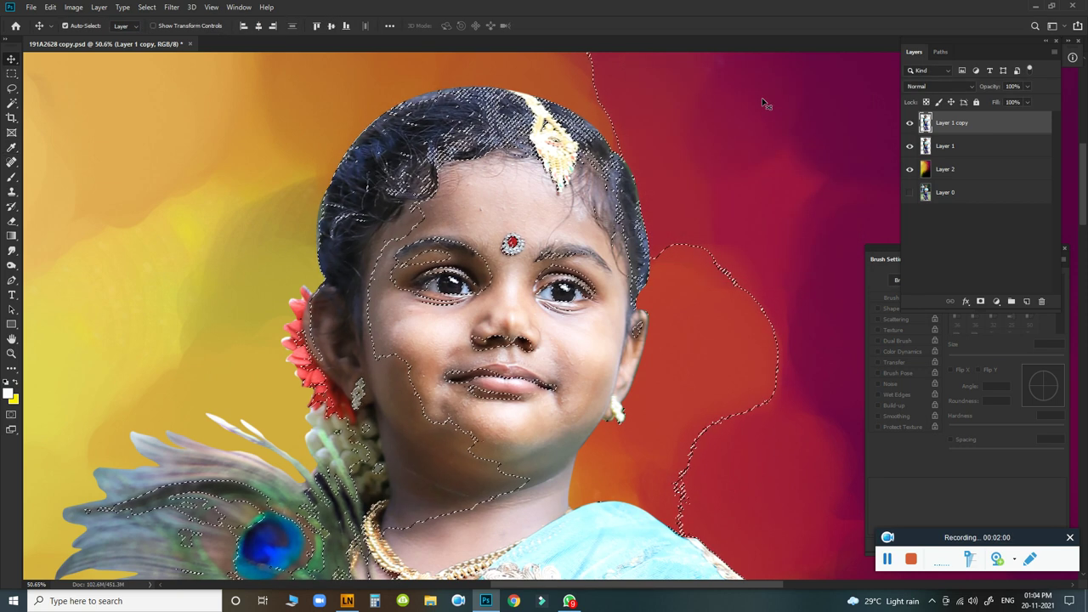
# Warm the shadows with Color Balance +6/0/-14, then deselect.
pyautogui.hotkey('ctrl', 'b')
pyautogui.moveTo(735, 195); pyautogui.dragTo(739, 170)
pyautogui.click(857, 146)
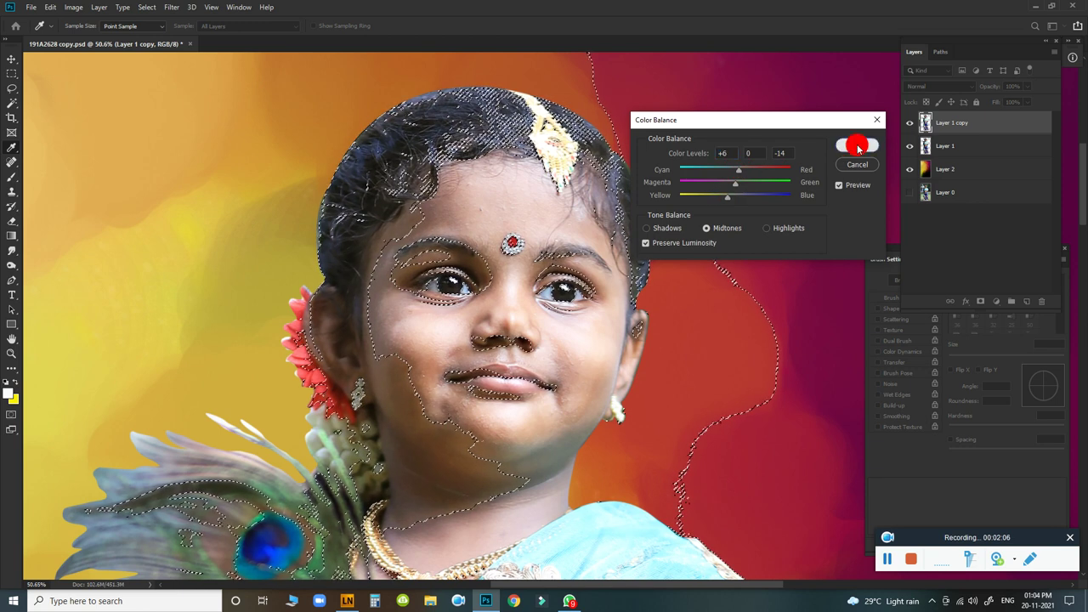
pyautogui.hotkey('ctrl', 'd')
pyautogui.press('v')
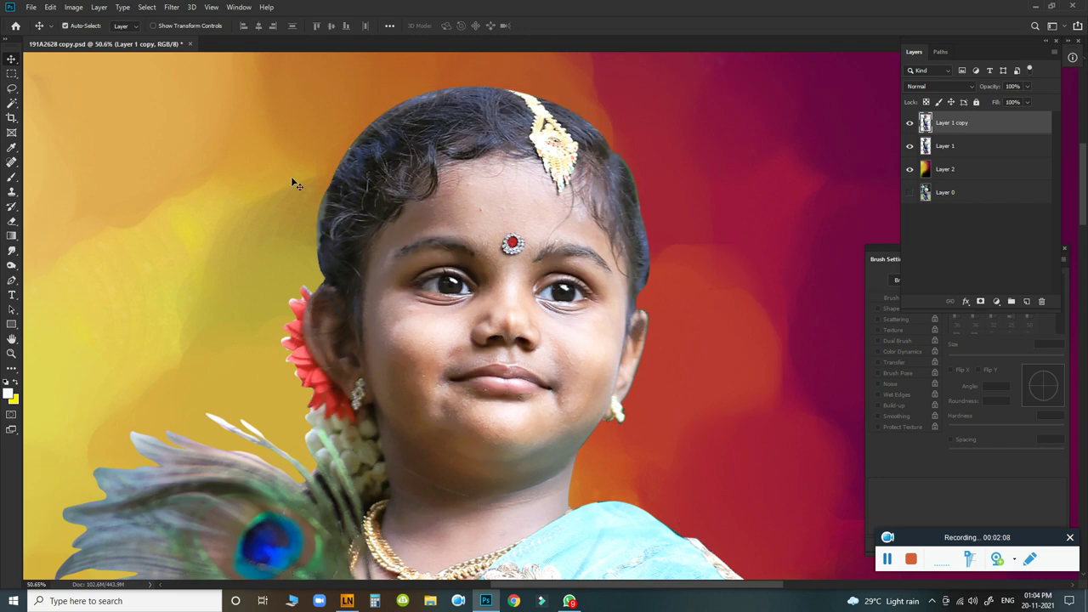
# Select the midtones of the girl's layer with Color Range.
pyautogui.click(147, 6)
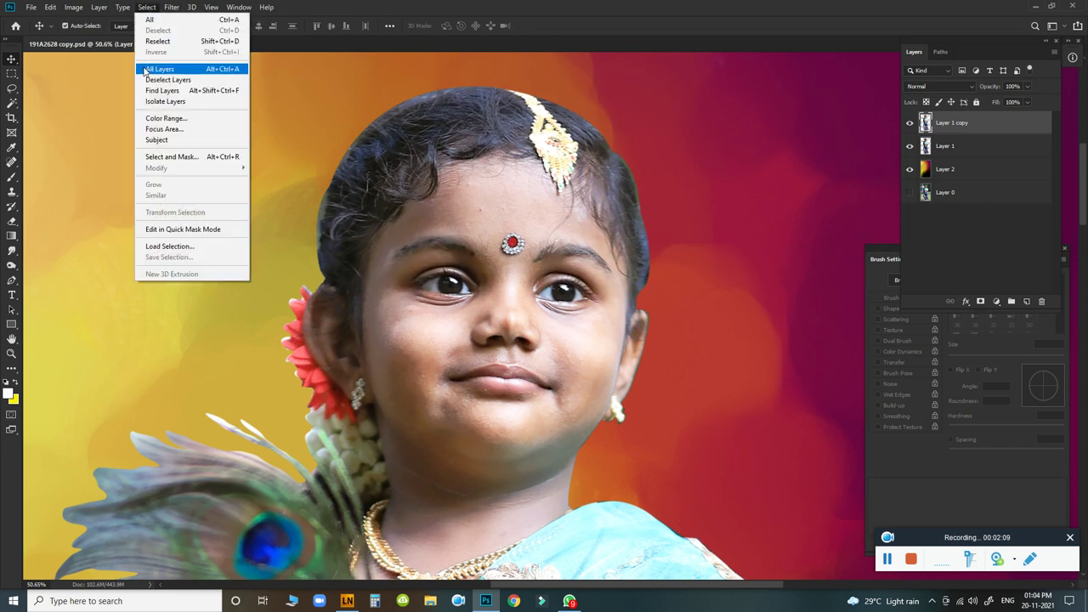
pyautogui.click(157, 116)
pyautogui.click(755, 65)
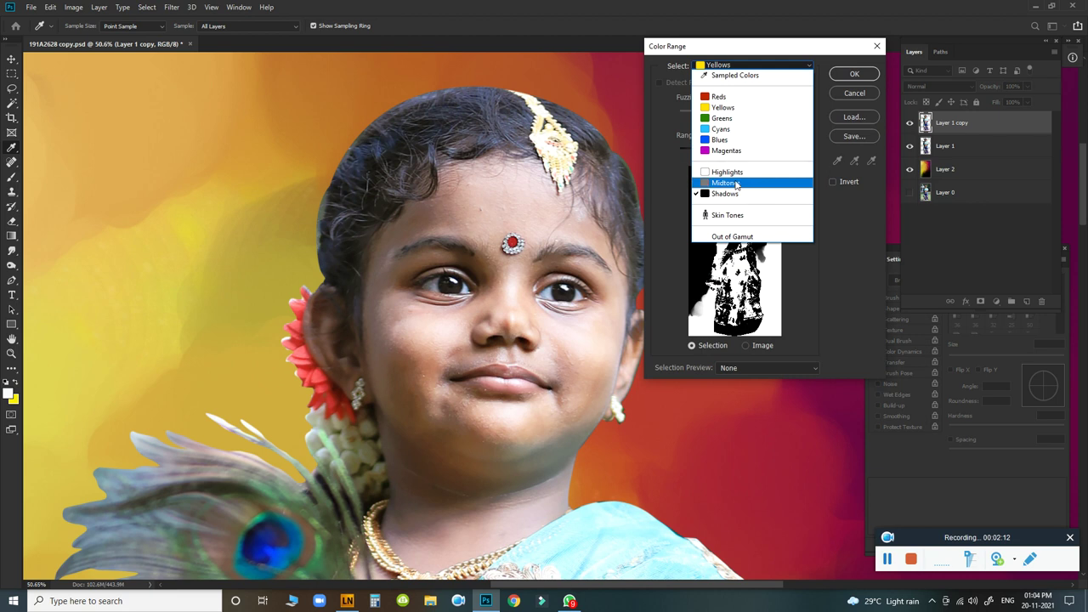
pyautogui.click(722, 179)
pyautogui.click(865, 75)
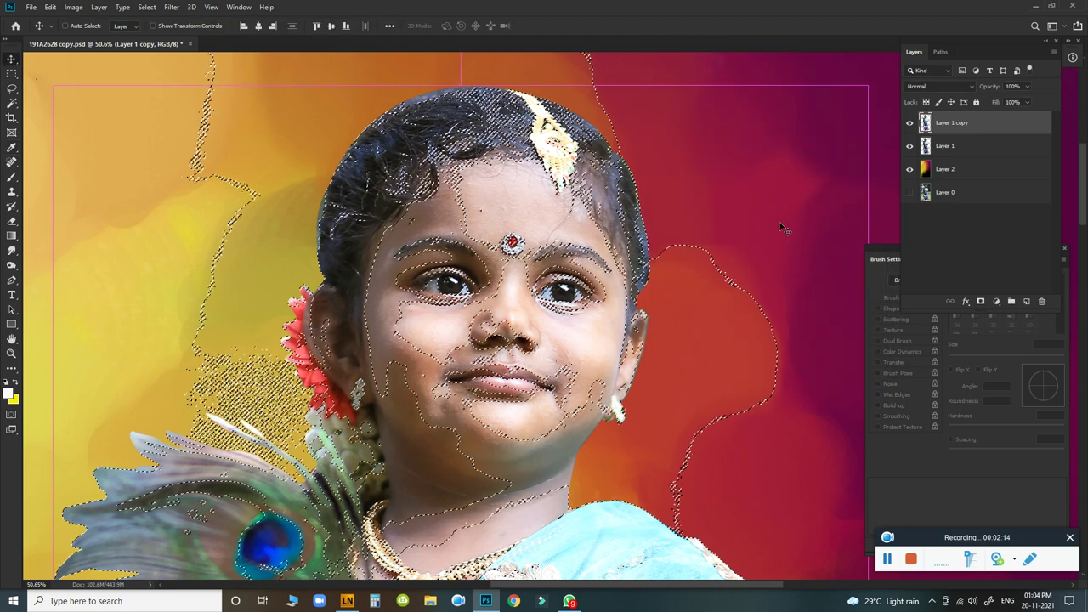
# Brighten the selected midtones with Levels: white input 236, gamma 1.13.
pyautogui.hotkey('ctrl', 'l')
pyautogui.moveTo(783, 199); pyautogui.dragTo(774, 200)
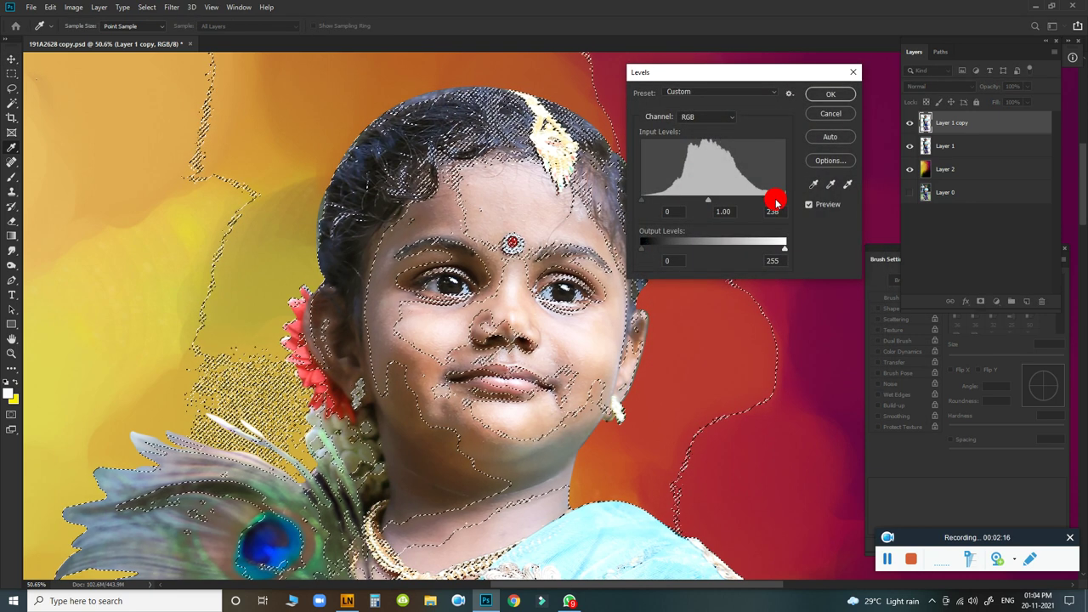
pyautogui.moveTo(707, 200); pyautogui.dragTo(703, 200)
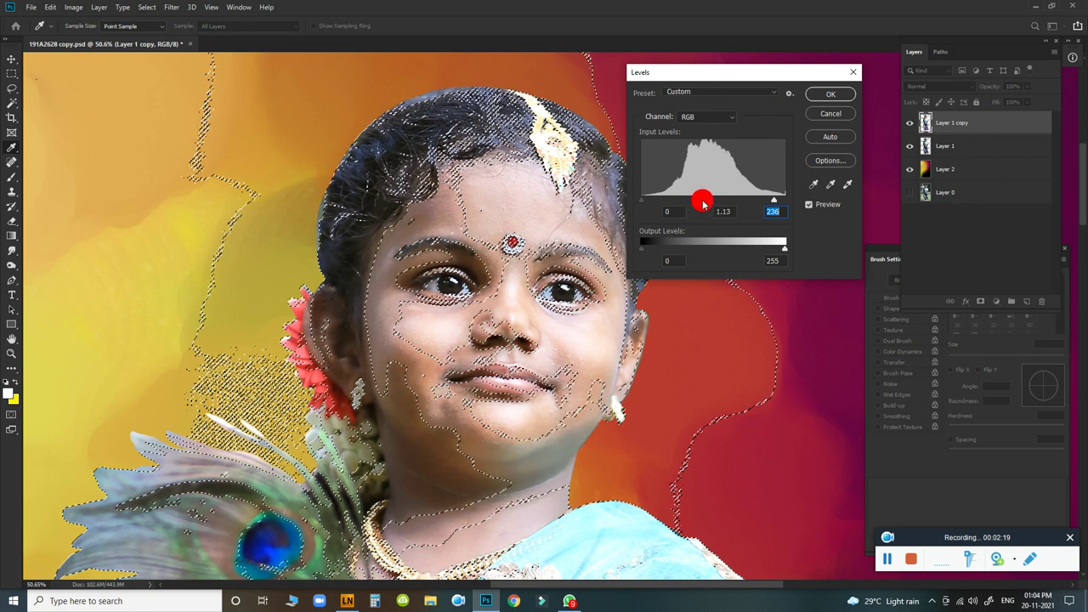
pyautogui.click(829, 94)
# Warm the midtones with Color Balance +12/-3/-26, then deselect.
pyautogui.hotkey('ctrl', 'b')
pyautogui.moveTo(735, 196)
pyautogui.mouseDown()
pyautogui.moveTo(722, 197)
pyautogui.moveTo(742, 169)
pyautogui.moveTo(733, 183)
pyautogui.mouseUp()
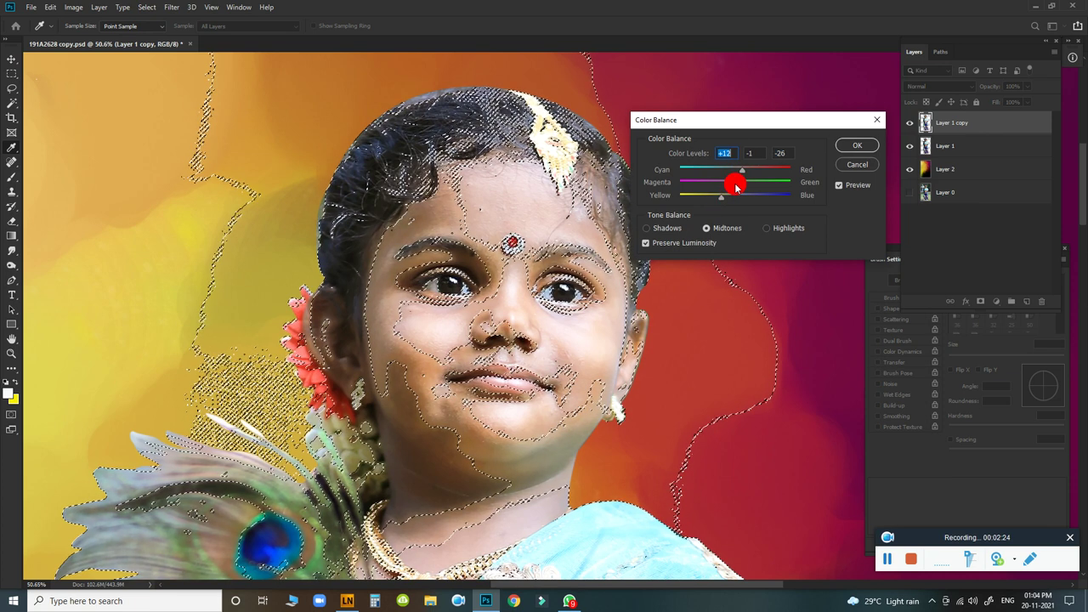
pyautogui.click(859, 146)
pyautogui.hotkey('ctrl', 'd')
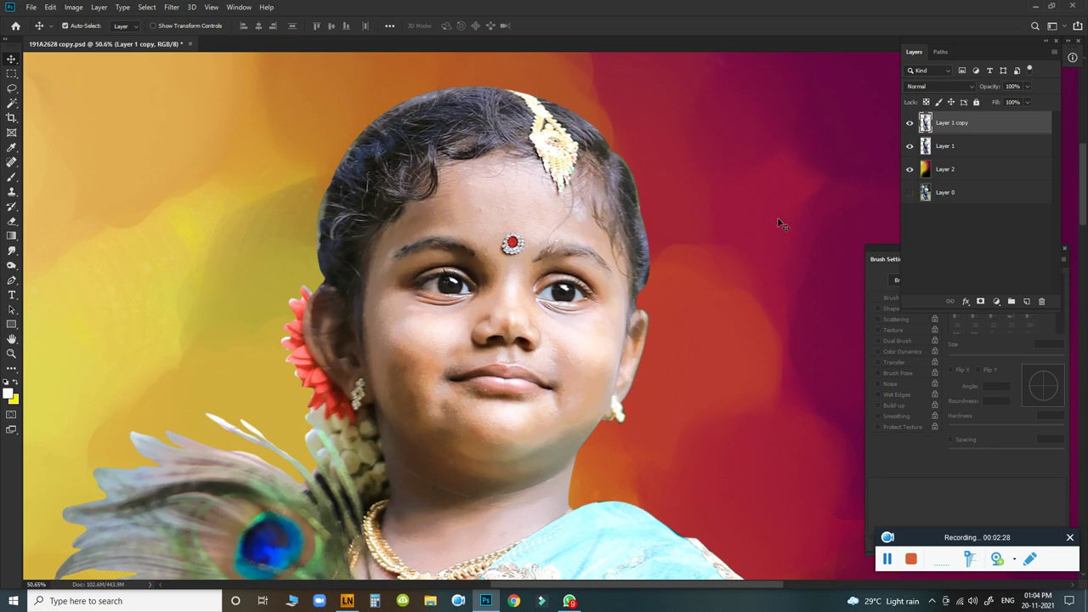
# Open the 191A2154 copy image from the long-named Desktop folder.
pyautogui.moveTo(554, 286); pyautogui.dragTo(586, 286)
pyautogui.moveTo(584, 334); pyautogui.dragTo(643, 155)
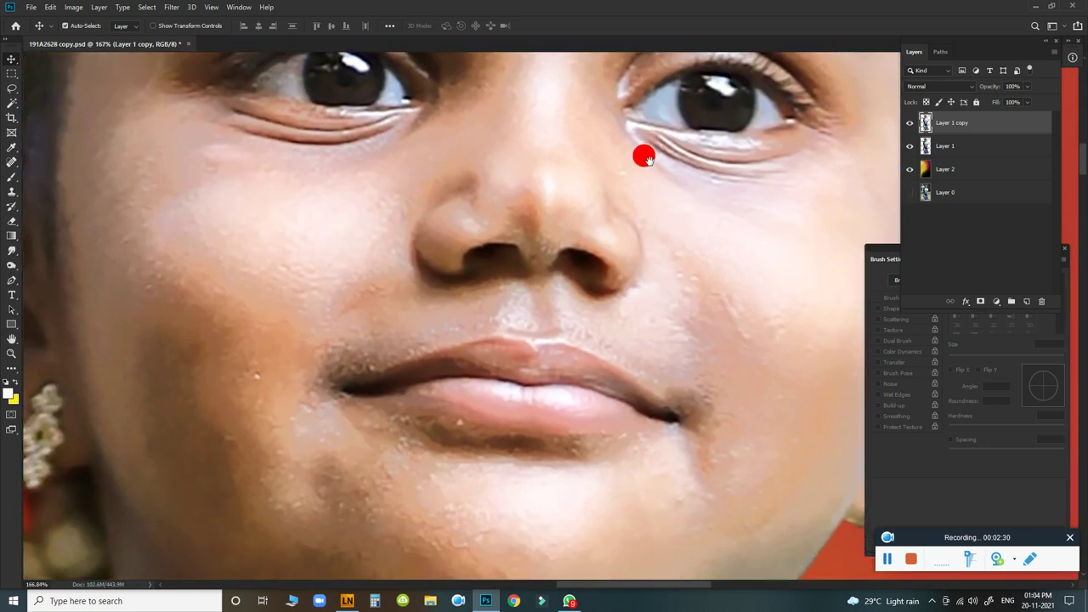
pyautogui.moveTo(675, 246)
pyautogui.mouseDown()
pyautogui.moveTo(694, 233)
pyautogui.moveTo(729, 235)
pyautogui.moveTo(655, 227)
pyautogui.moveTo(680, 231)
pyautogui.moveTo(549, 269)
pyautogui.mouseUp()
pyautogui.click(32, 8)
pyautogui.click(43, 31)
pyautogui.click(64, 140)
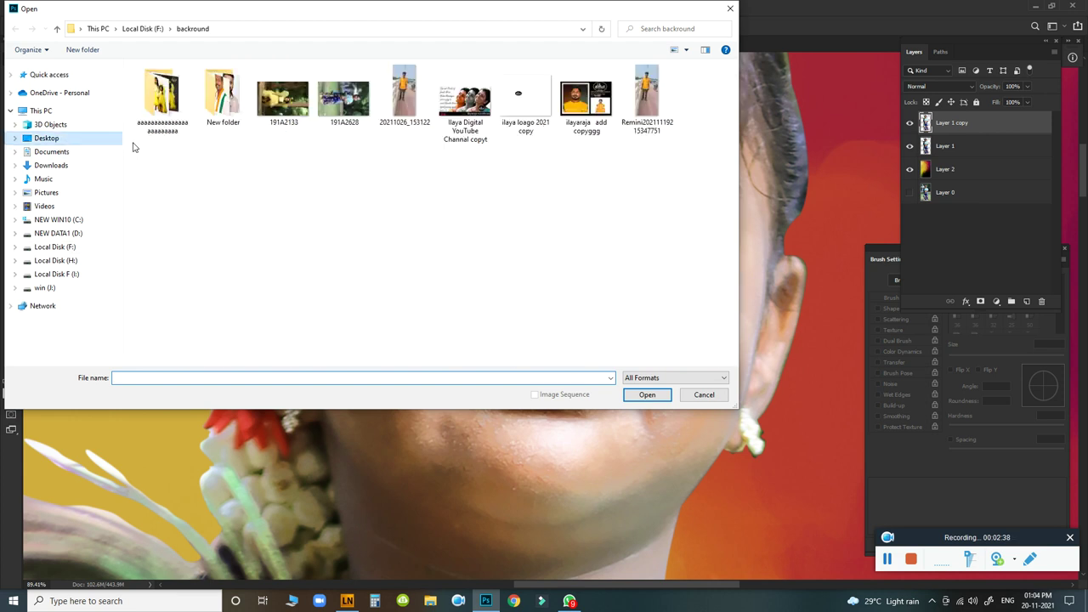
pyautogui.click(170, 114)
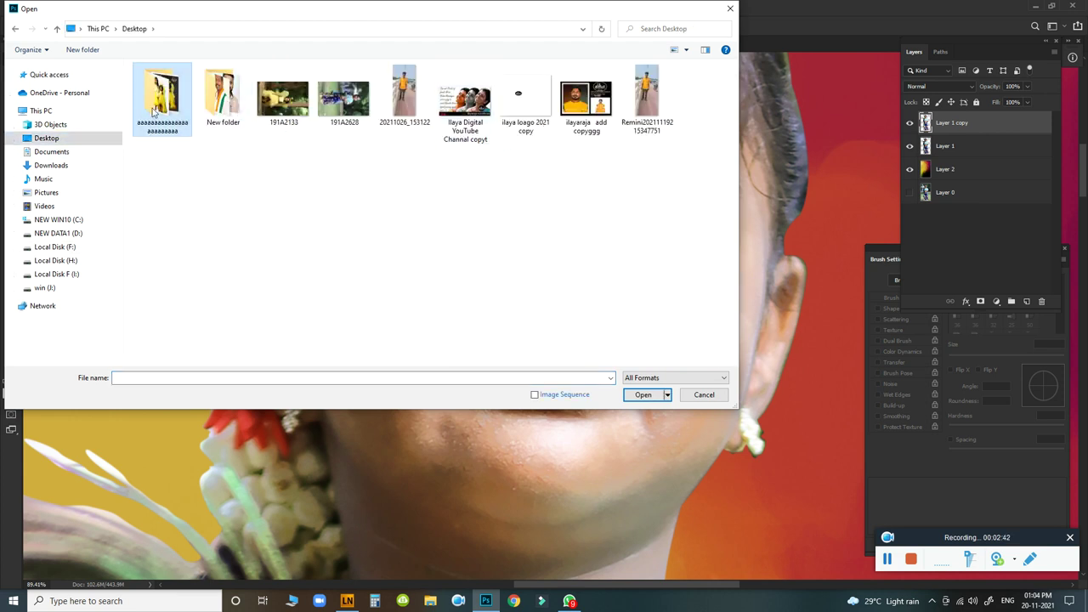
pyautogui.doubleClick(158, 109)
pyautogui.click(600, 96)
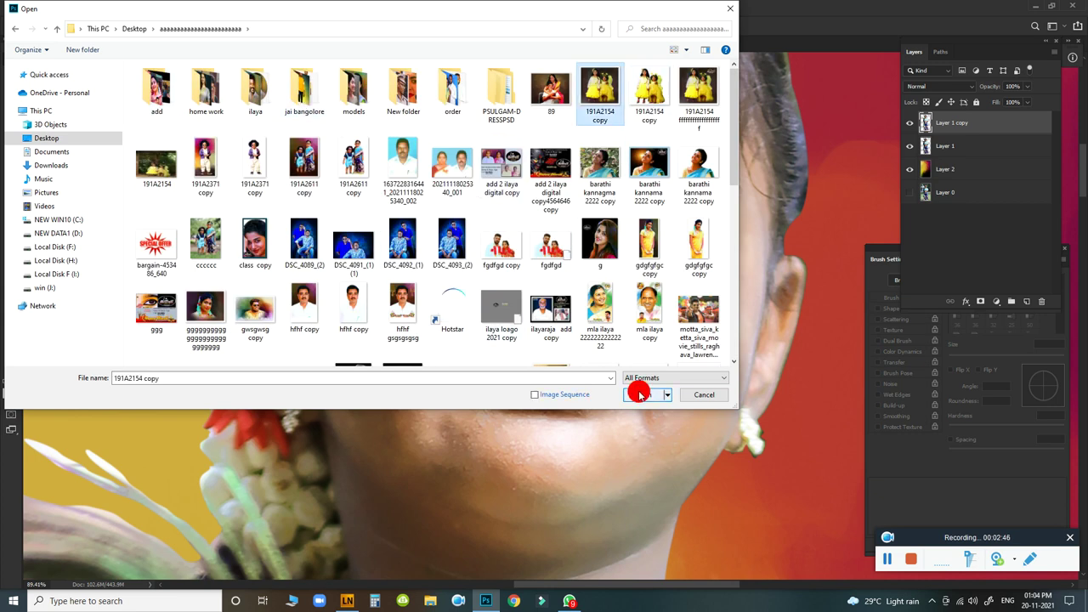
pyautogui.click(641, 395)
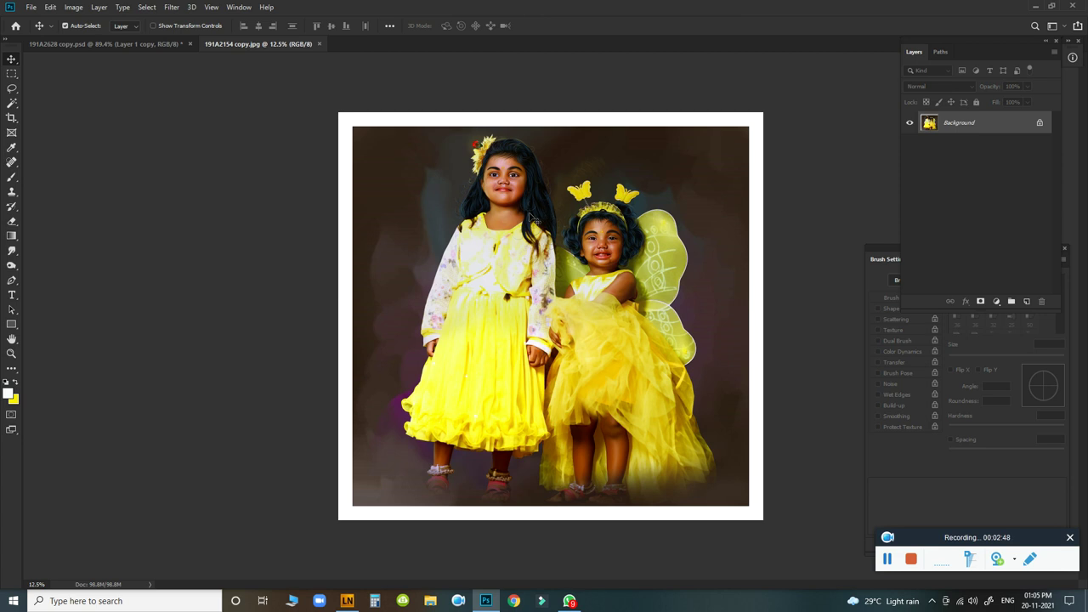
# Inspect the painted face, compare it with 191A2628 copy.psd, and start File > Open.
pyautogui.moveTo(498, 175); pyautogui.dragTo(601, 251)
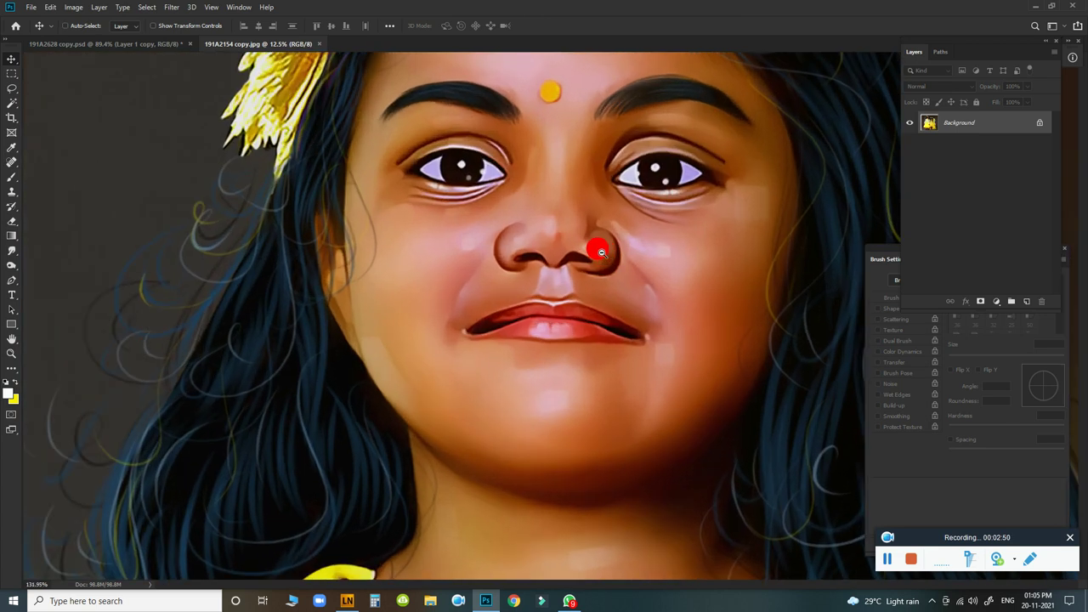
pyautogui.moveTo(632, 207); pyautogui.dragTo(537, 330)
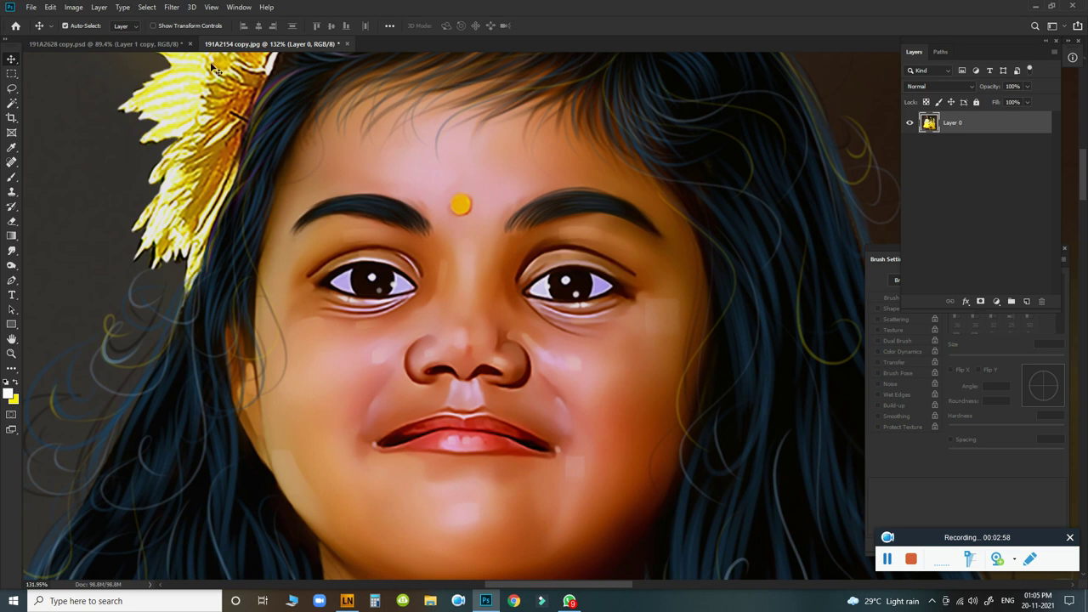
pyautogui.click(160, 44)
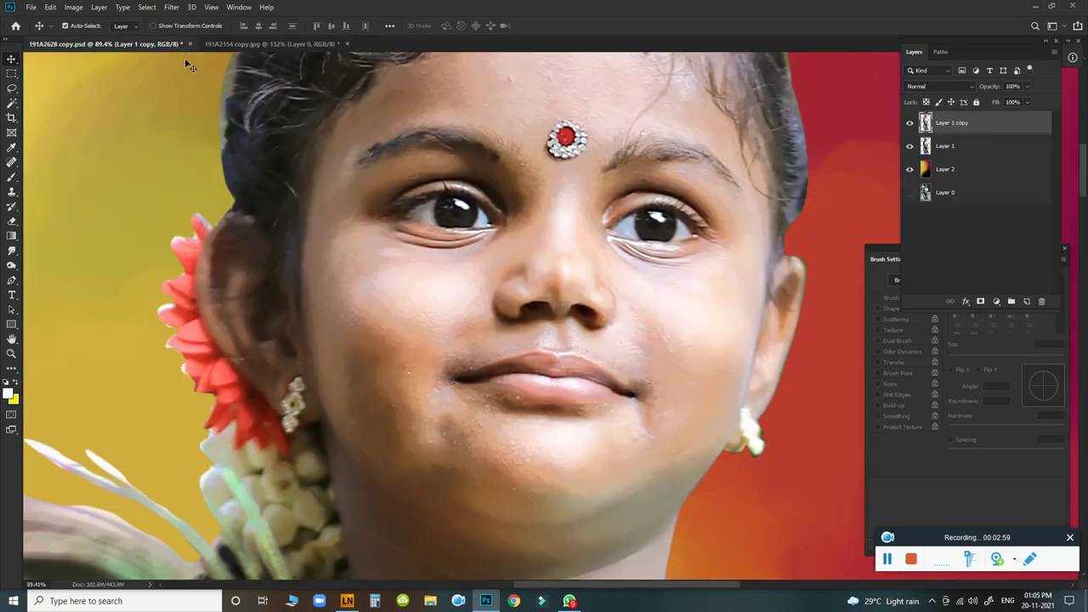
pyautogui.click(284, 44)
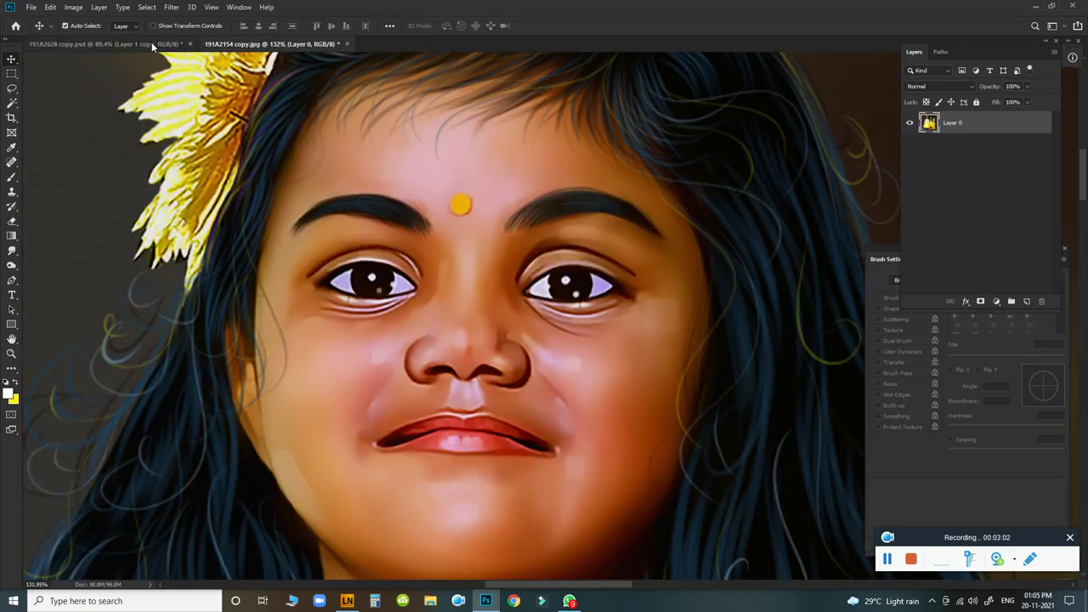
pyautogui.click(31, 7)
pyautogui.click(38, 27)
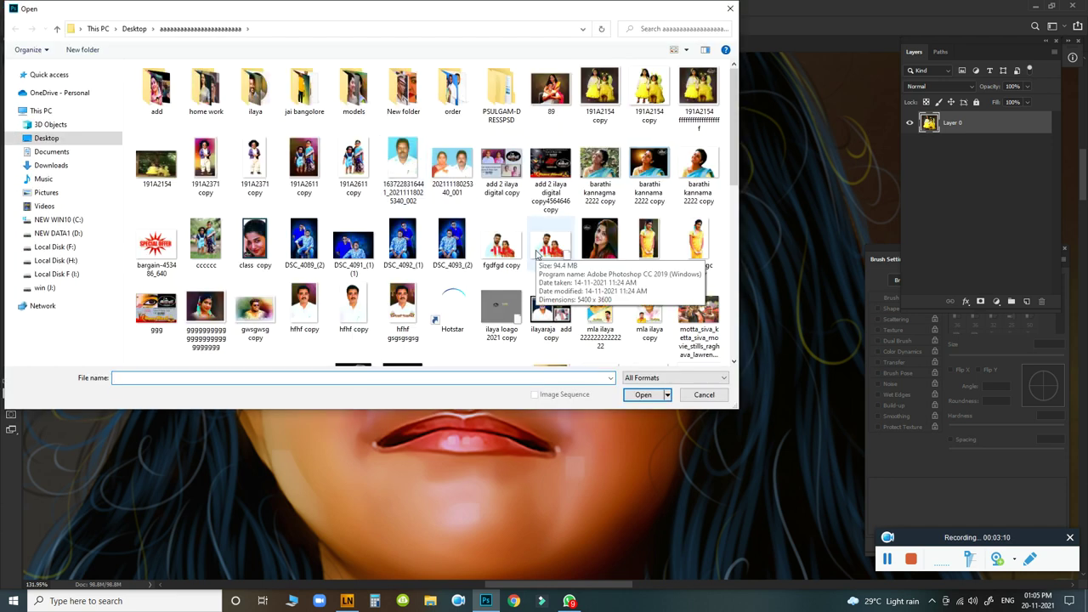
# Open 191A2154.JPG and compare the girl's face against the painted copy.
pyautogui.click(156, 163)
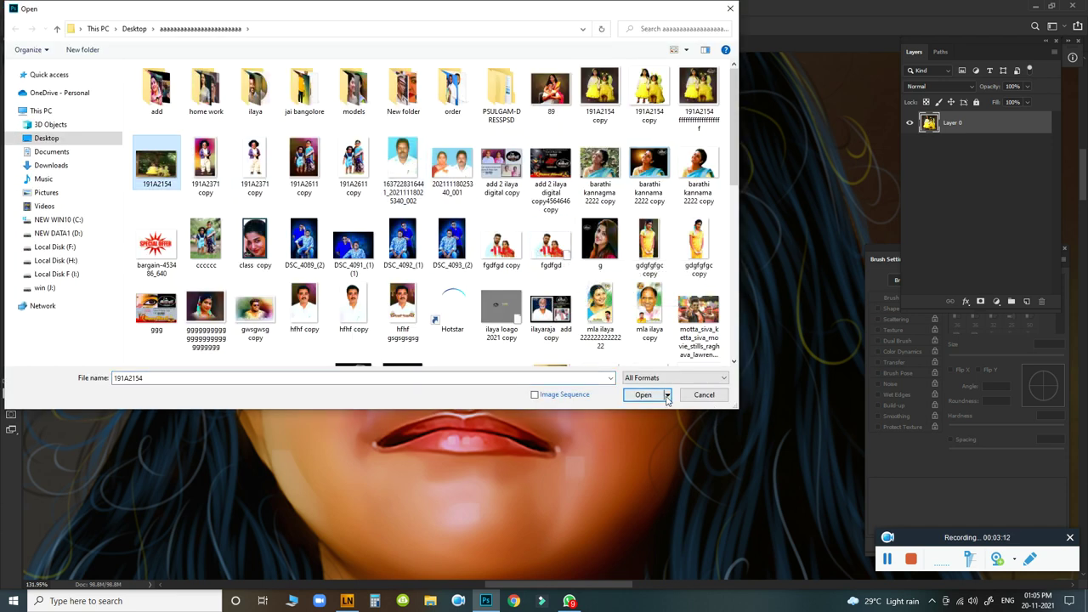
pyautogui.click(654, 394)
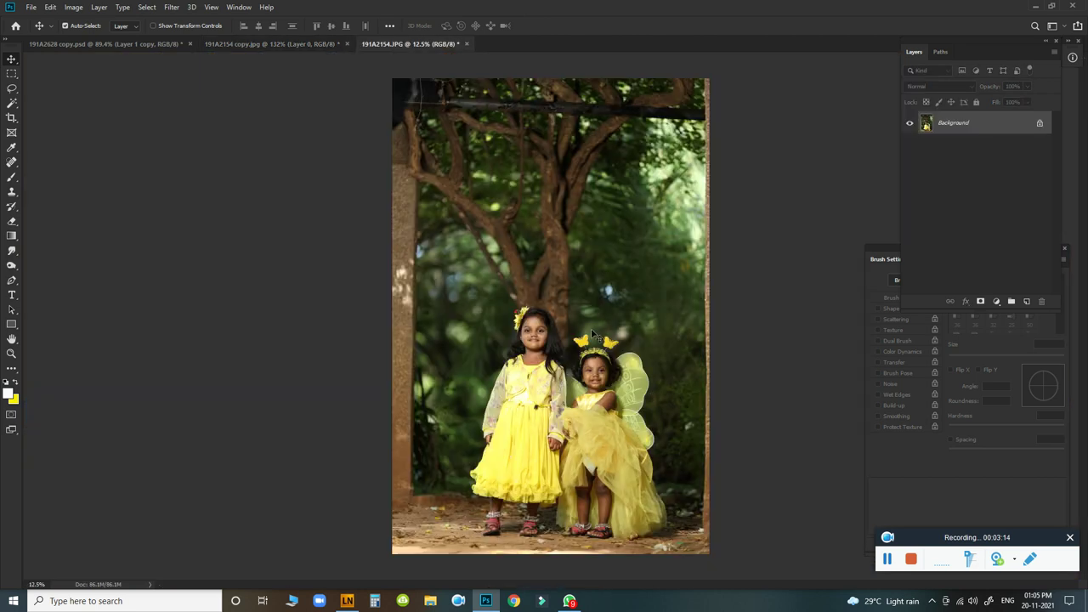
pyautogui.moveTo(522, 320)
pyautogui.mouseDown()
pyautogui.moveTo(619, 371)
pyautogui.moveTo(316, 181)
pyautogui.mouseUp()
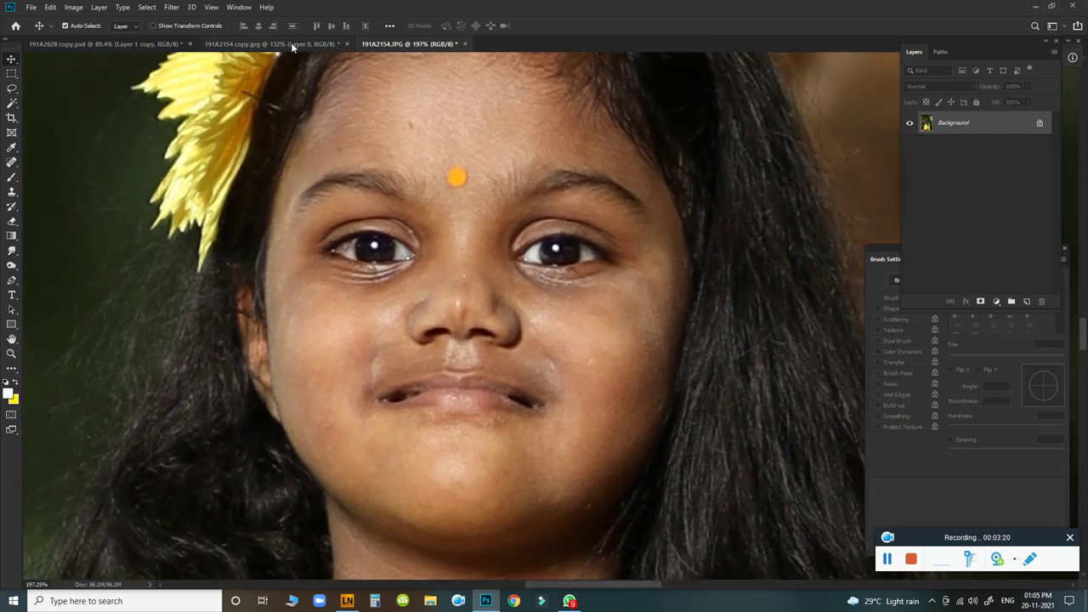
pyautogui.click(290, 45)
pyautogui.click(423, 49)
pyautogui.click(332, 48)
pyautogui.click(386, 53)
pyautogui.moveTo(497, 211); pyautogui.dragTo(384, 108)
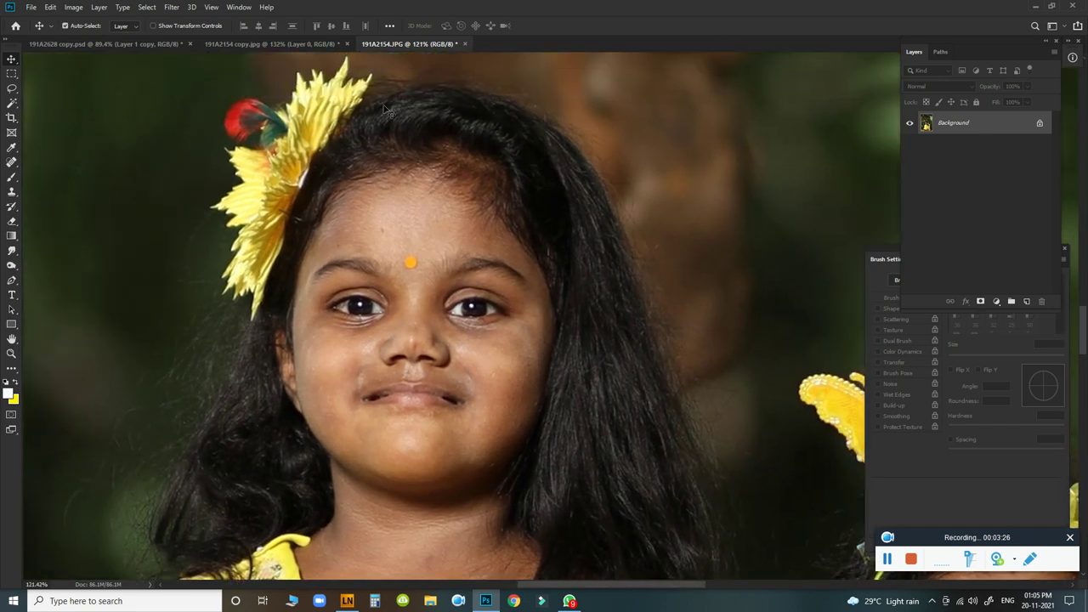
# Frame both girls in each tab and flip repeatedly between painted copy and original photo.
pyautogui.click(319, 44)
pyautogui.moveTo(646, 196); pyautogui.dragTo(533, 177)
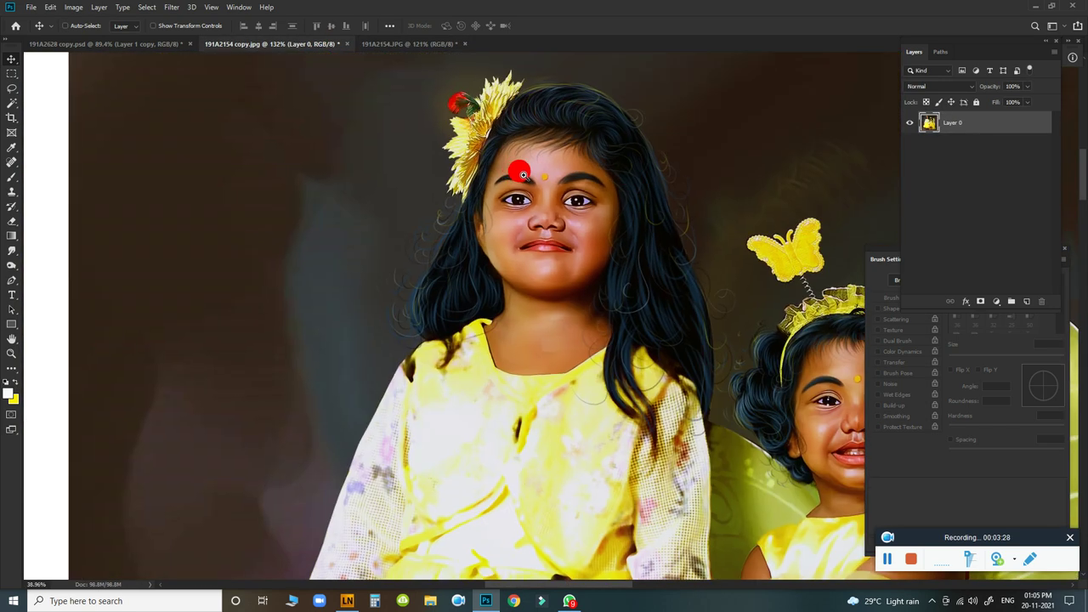
pyautogui.moveTo(619, 204); pyautogui.dragTo(355, 198)
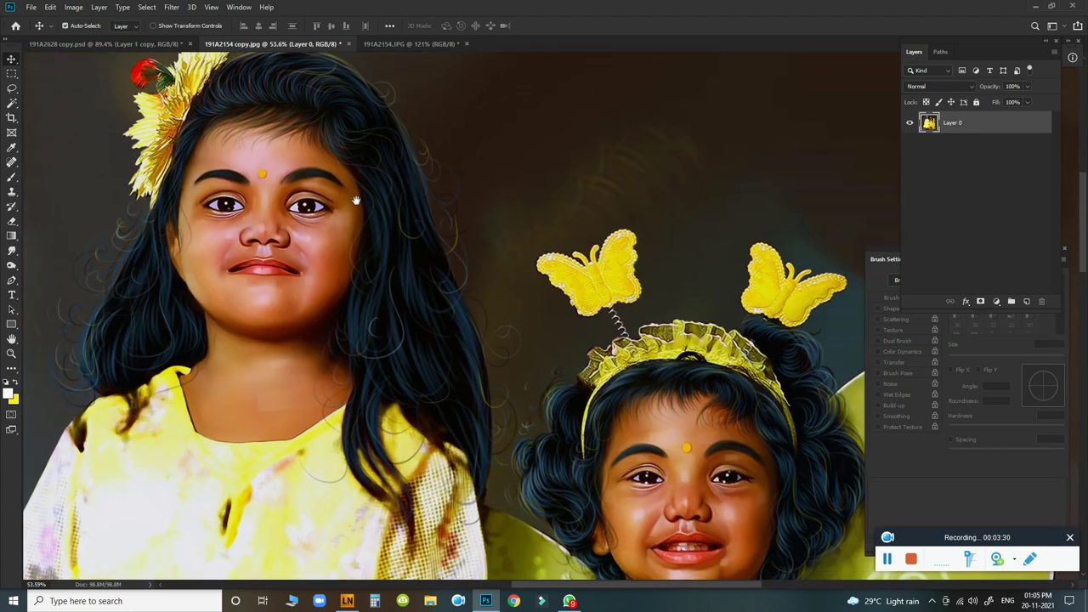
pyautogui.click(406, 44)
pyautogui.moveTo(655, 238)
pyautogui.mouseDown()
pyautogui.moveTo(619, 247)
pyautogui.moveTo(413, 170)
pyautogui.mouseUp()
pyautogui.moveTo(447, 212); pyautogui.dragTo(479, 202)
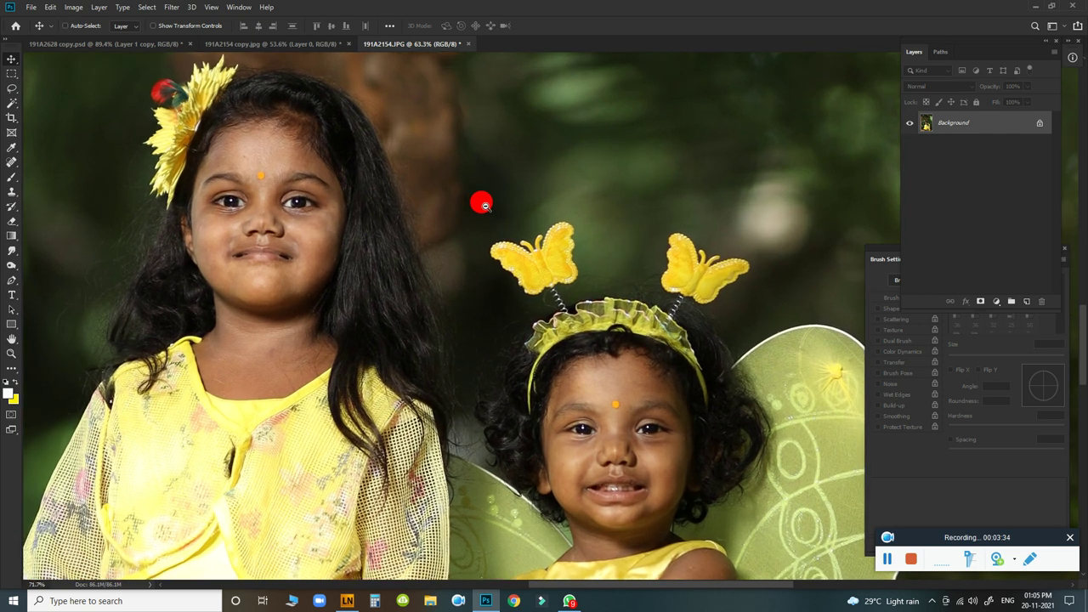
pyautogui.click(323, 44)
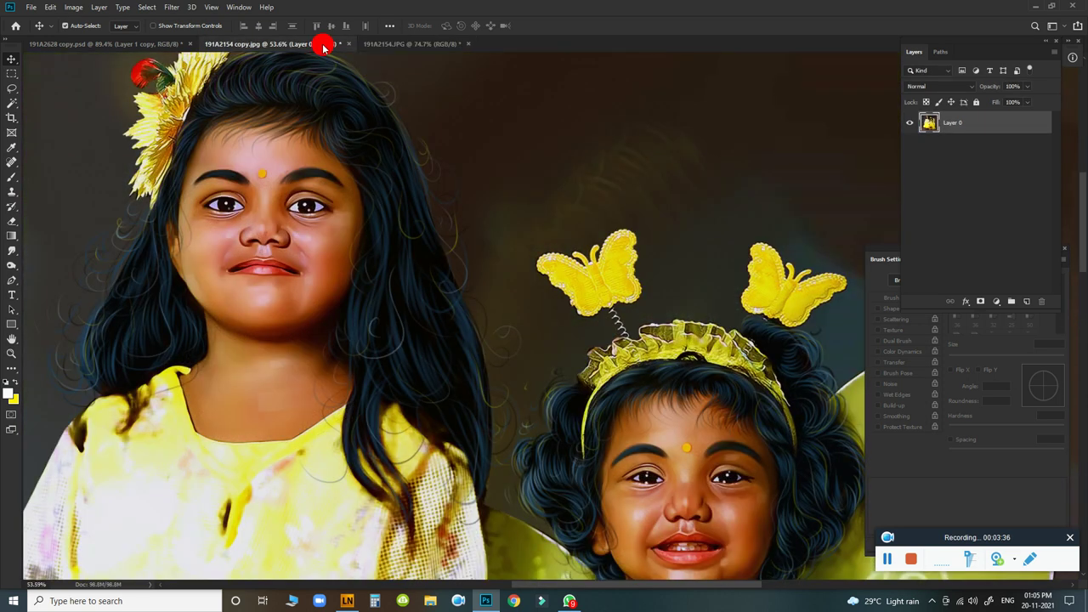
pyautogui.click(382, 45)
pyautogui.click(310, 44)
pyautogui.click(383, 46)
pyautogui.click(325, 44)
pyautogui.click(389, 44)
pyautogui.click(330, 43)
pyautogui.click(398, 43)
pyautogui.click(336, 44)
# Close the painted copy and original photo, answering the save prompt, leaving 191A2628 copy.psd.
pyautogui.click(348, 43)
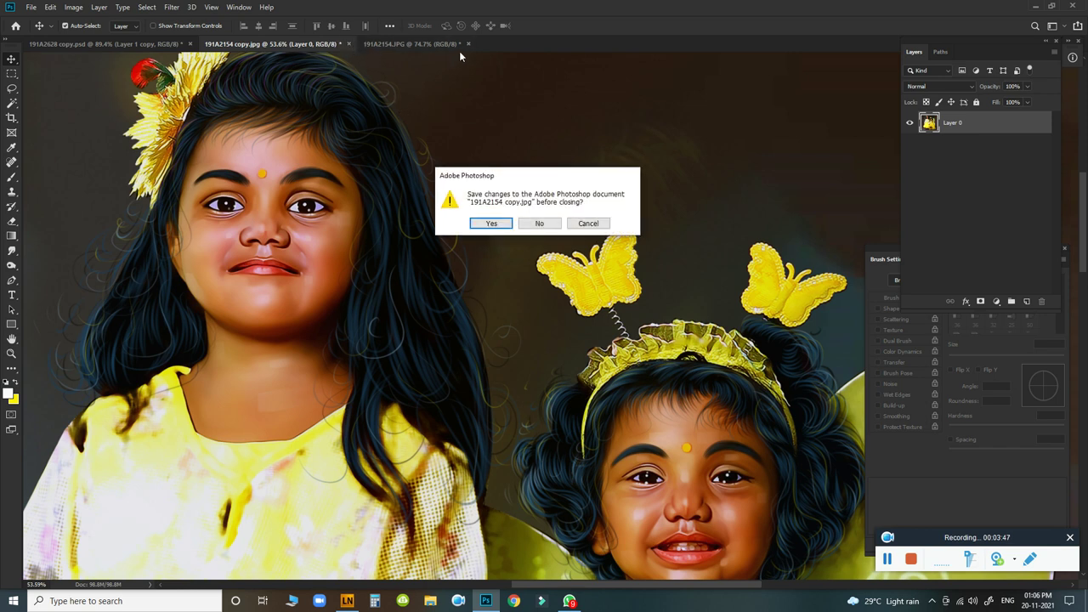
pyautogui.click(537, 225)
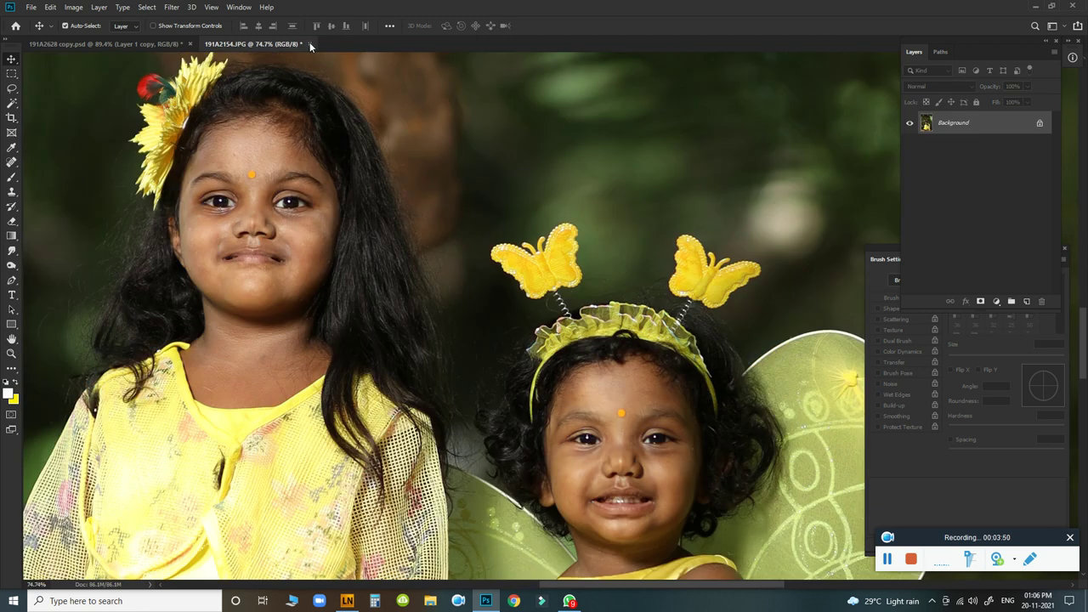
pyautogui.click(310, 44)
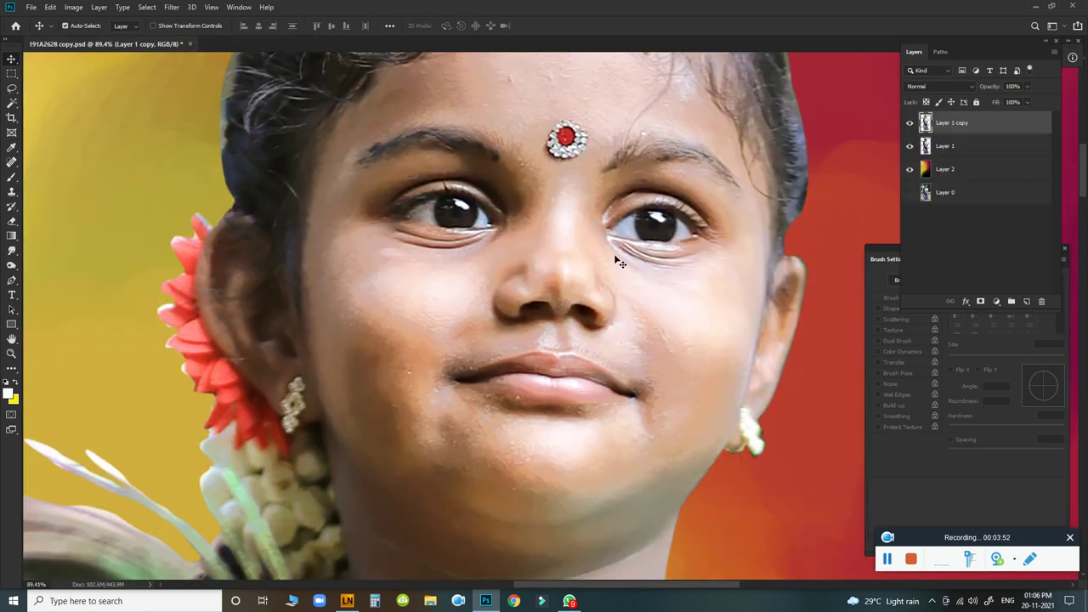
pyautogui.scroll(-3, 669, 286)
pyautogui.scroll(-2, 632, 279)
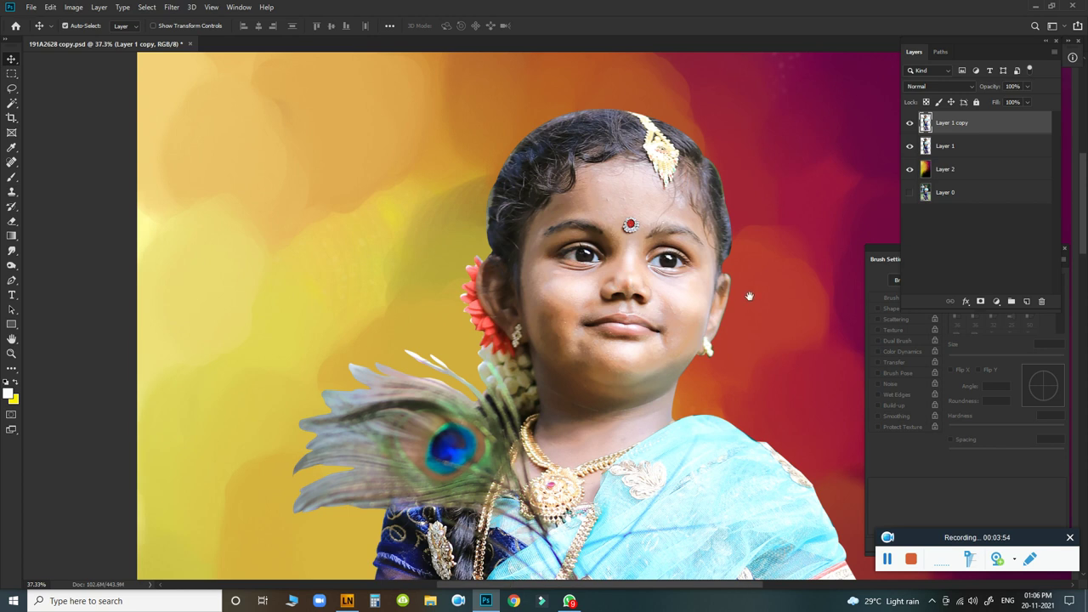
pyautogui.scroll(1, 748, 296)
pyautogui.scroll(3, 617, 267)
pyautogui.moveTo(588, 270); pyautogui.dragTo(580, 283)
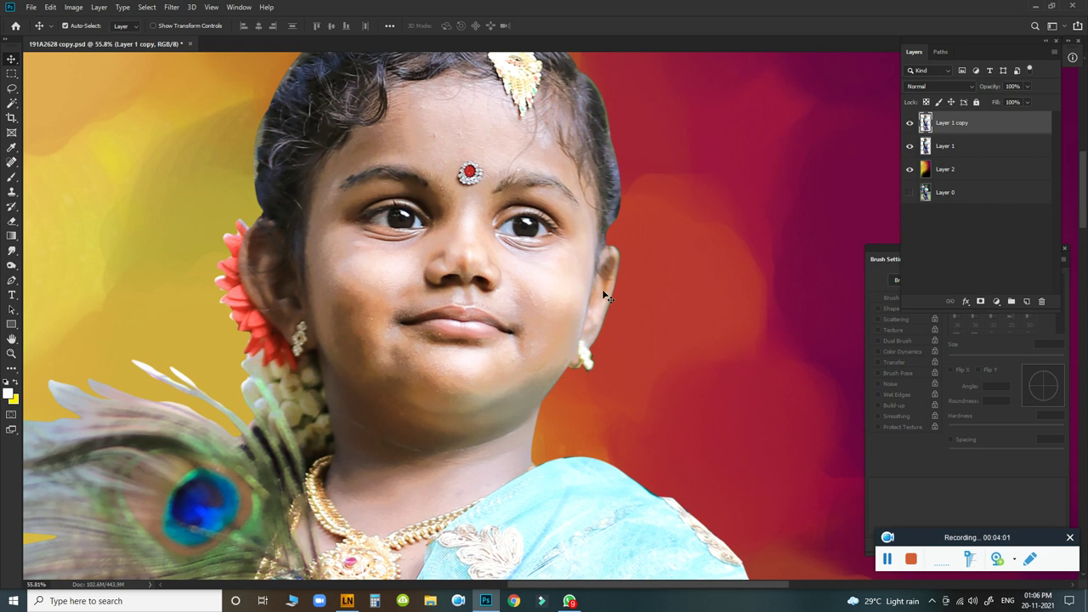
pyautogui.hotkey('ctrl', 'm')
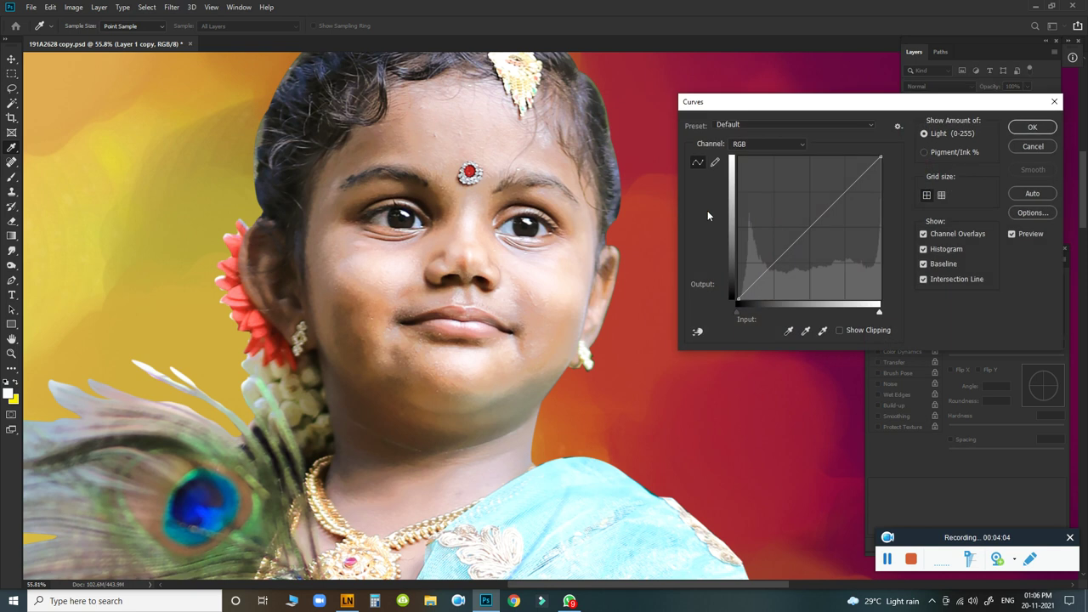
# Apply Curves with the RGB black point raised and Blue white input at 228.
pyautogui.moveTo(736, 312); pyautogui.dragTo(741, 316)
pyautogui.click(788, 146)
pyautogui.click(760, 186)
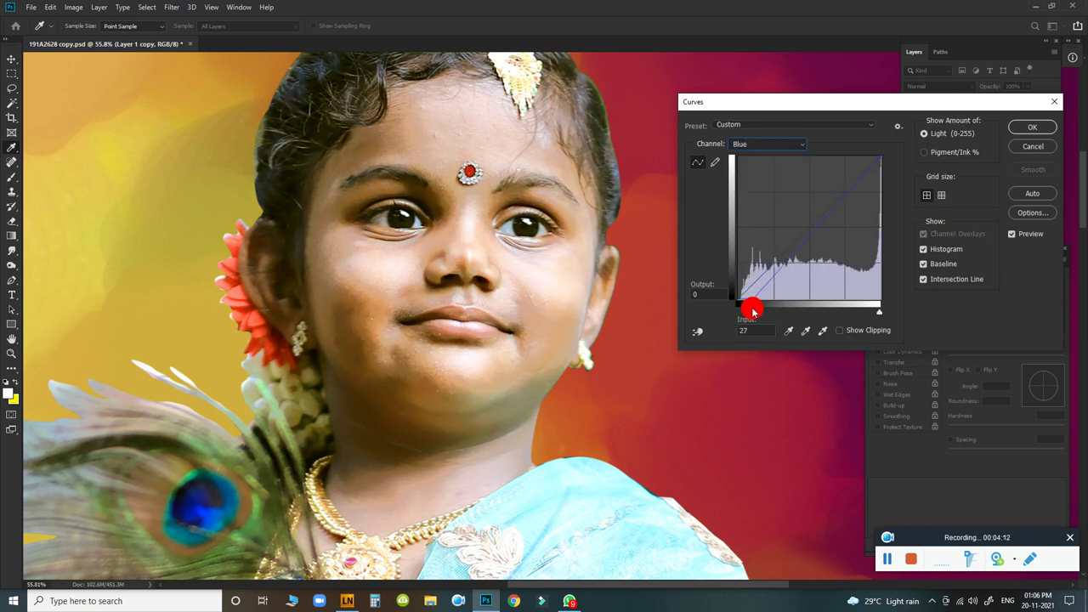
pyautogui.moveTo(877, 314); pyautogui.dragTo(868, 316)
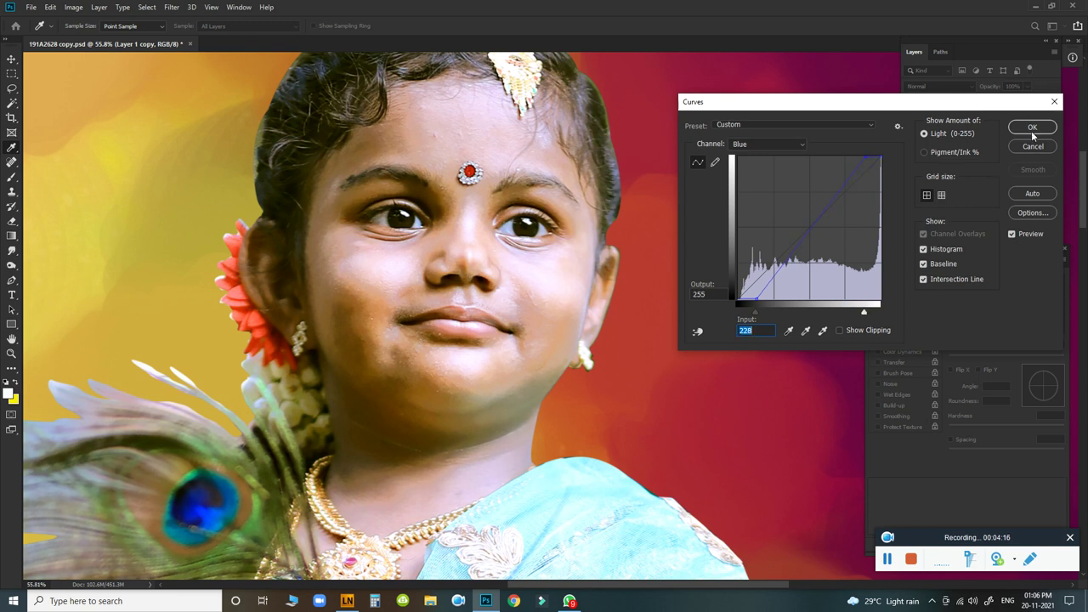
pyautogui.click(1032, 128)
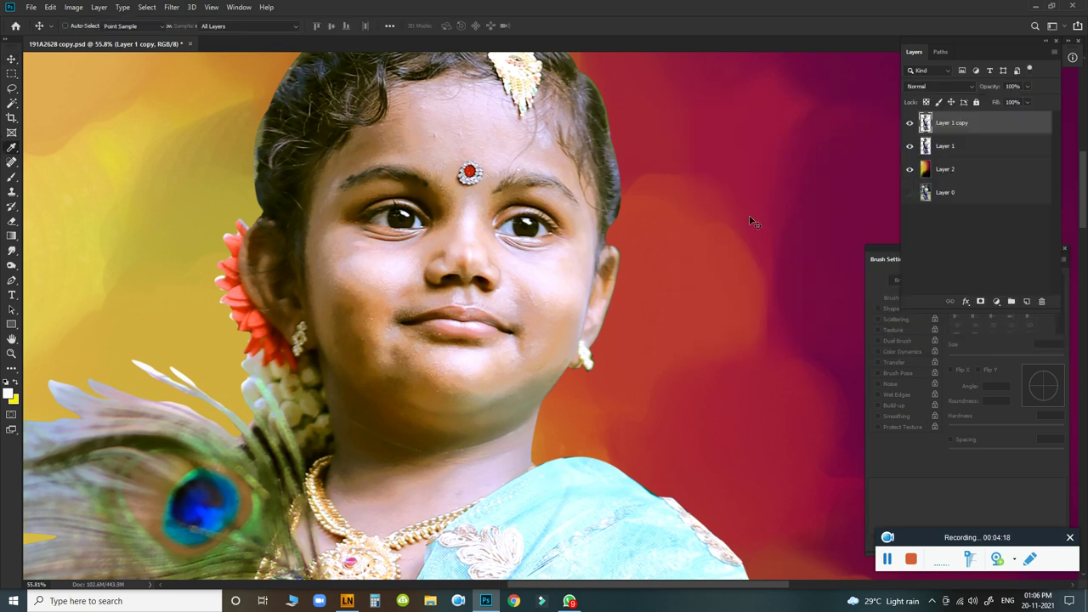
# Raise the portrait's Saturation to +6 with Hue/Saturation.
pyautogui.hotkey('ctrl', 'u')
pyautogui.moveTo(895, 179); pyautogui.dragTo(909, 181)
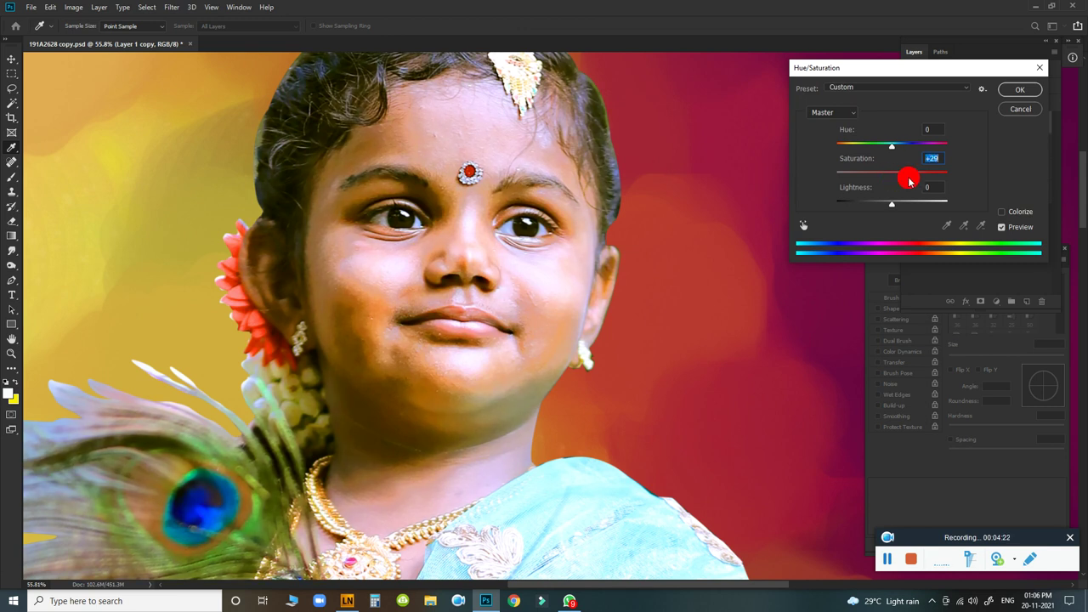
pyautogui.moveTo(906, 179); pyautogui.dragTo(895, 204)
pyautogui.click(1028, 91)
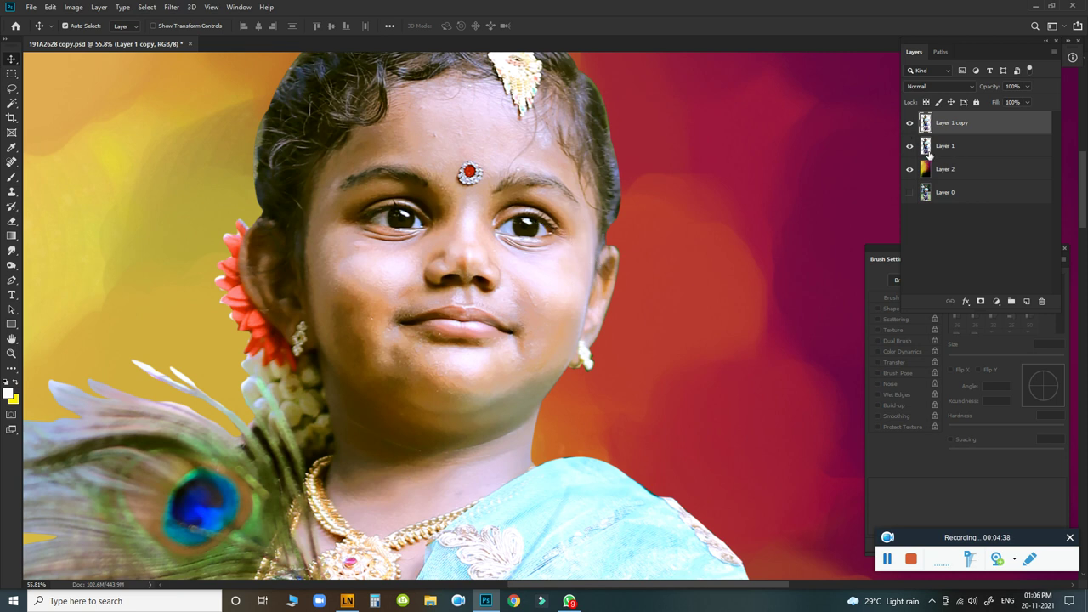
# Add a new empty Layer 3 and switch to the Smudge tool.
pyautogui.hotkey('ctrl', 'shift', 'n')
pyautogui.press('Return')
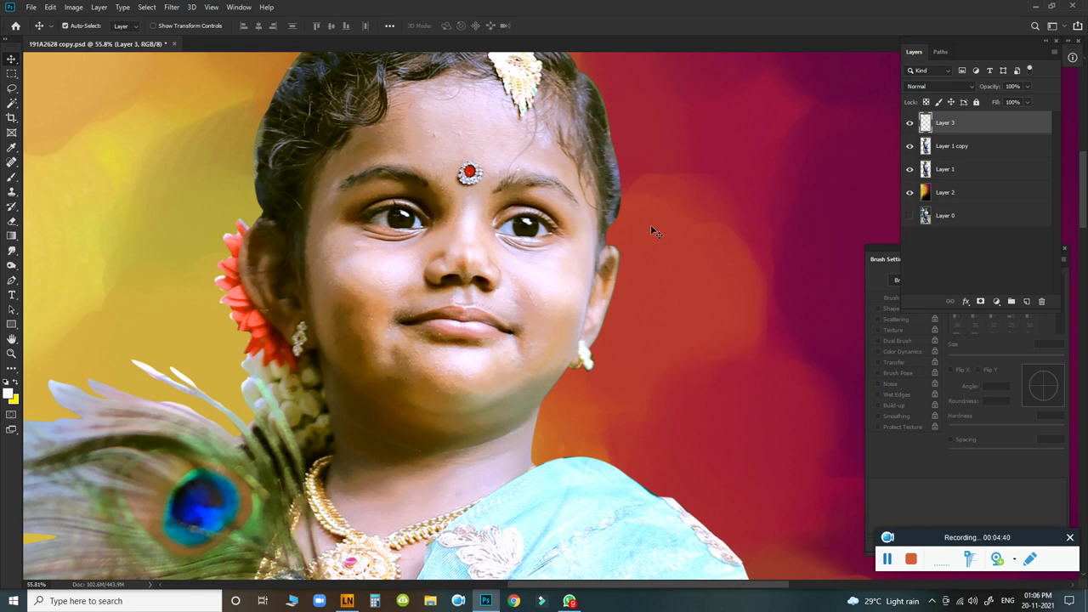
pyautogui.press('r')
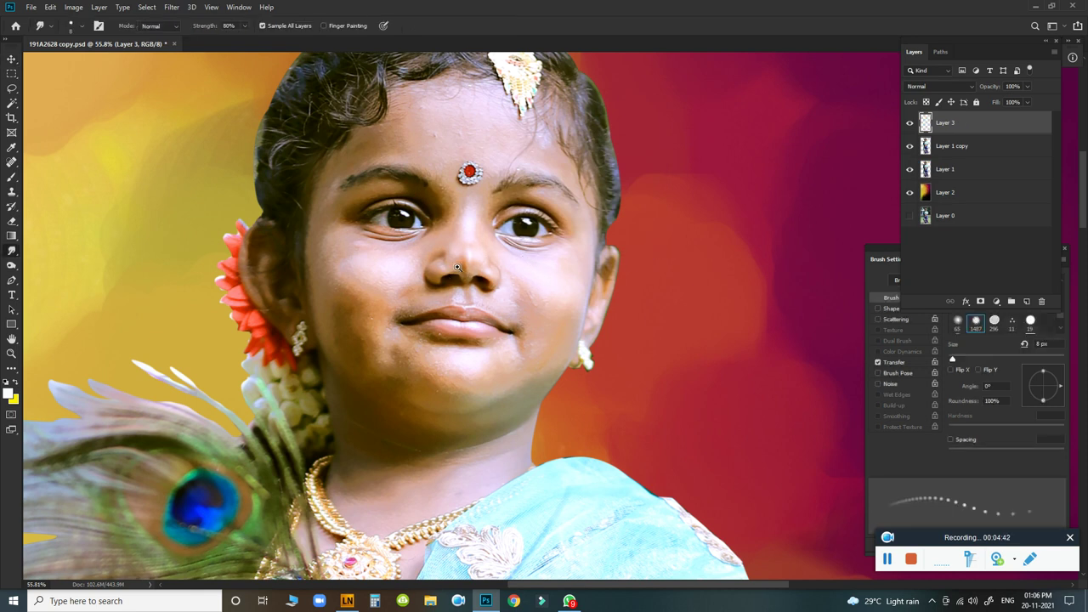
pyautogui.scroll(5, 445, 272)
pyautogui.scroll(-3, 587, 303)
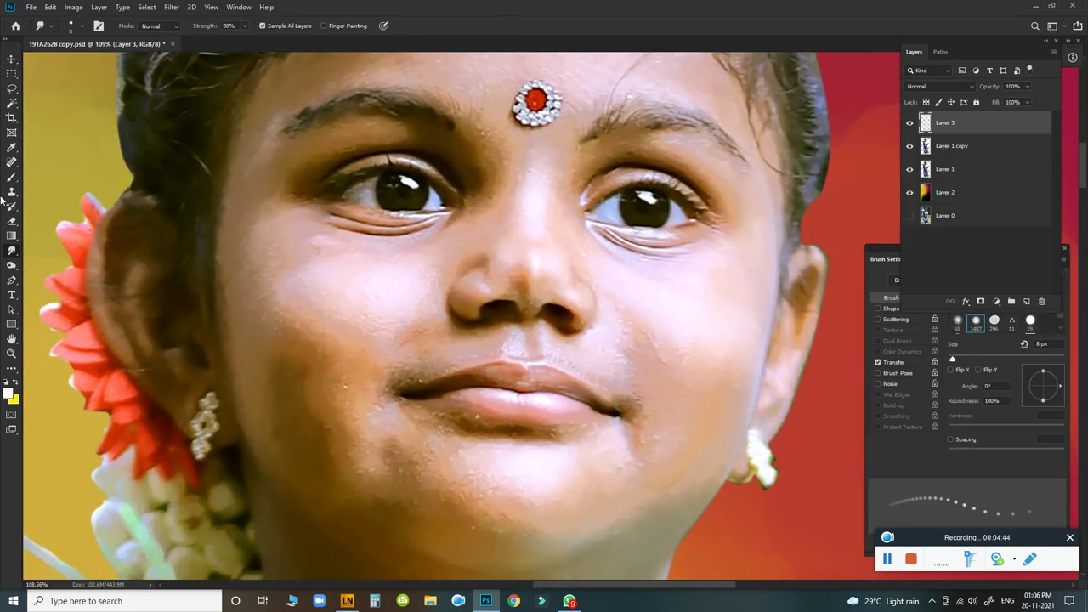
# Set up an 8 px Smudge Brush at 80% strength, checking transfer and spacing settings.
pyautogui.rightClick(556, 270)
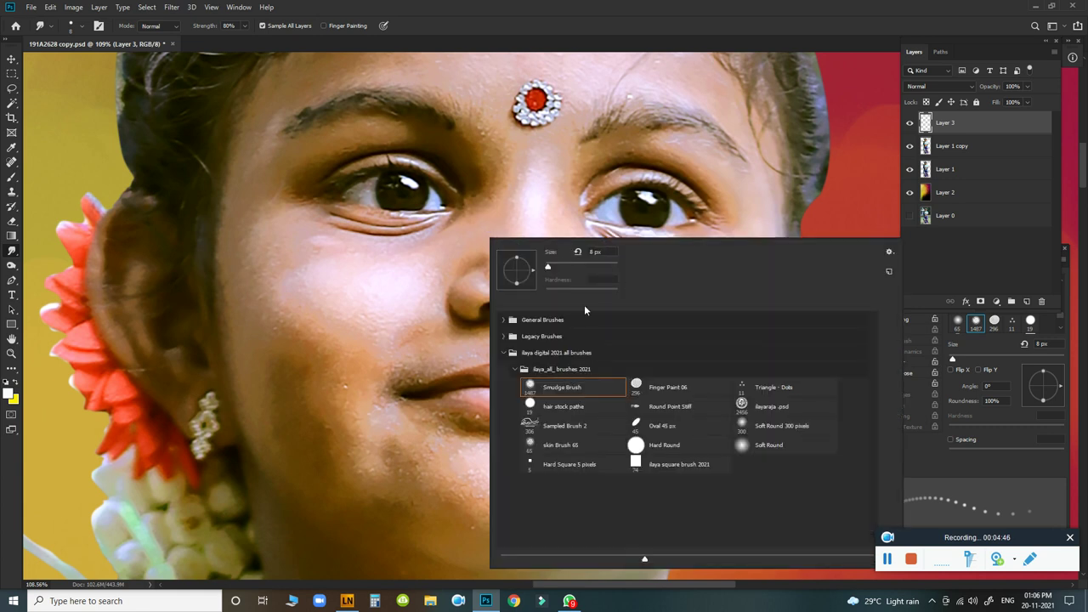
pyautogui.click(591, 27)
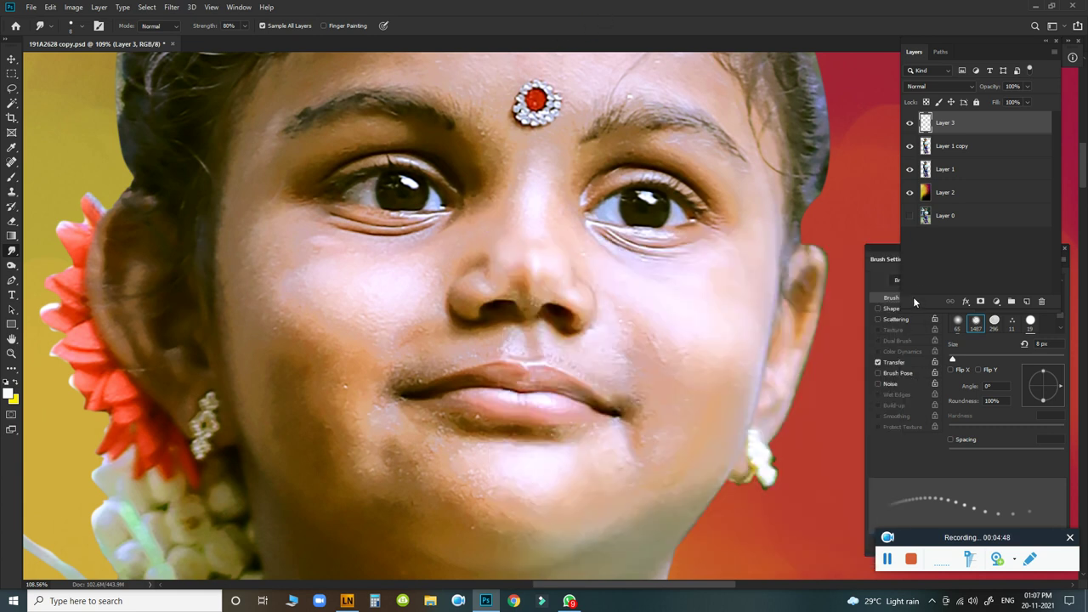
pyautogui.click(904, 364)
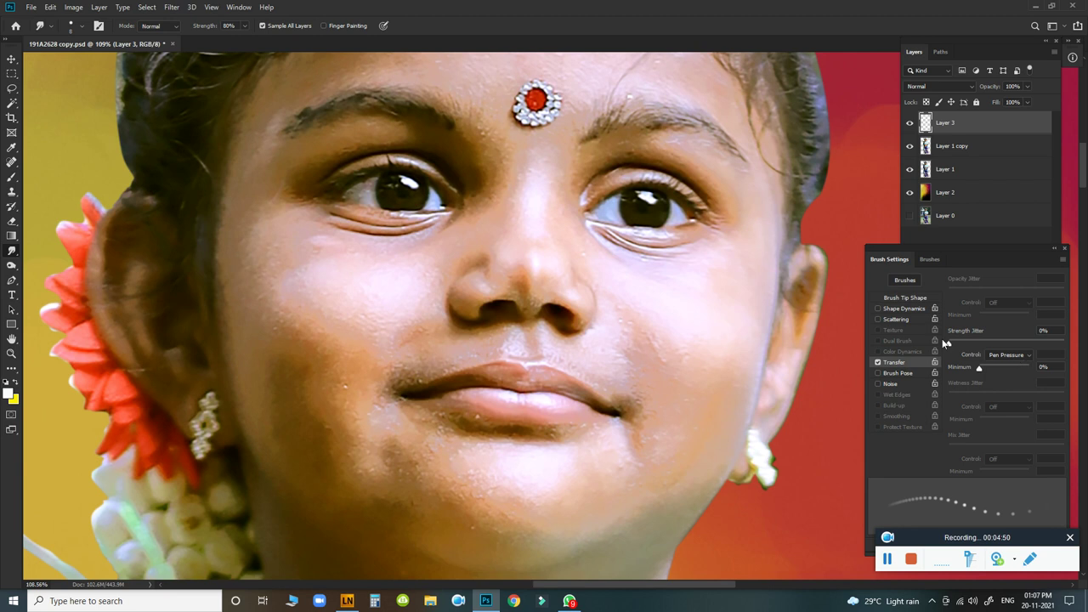
pyautogui.click(916, 296)
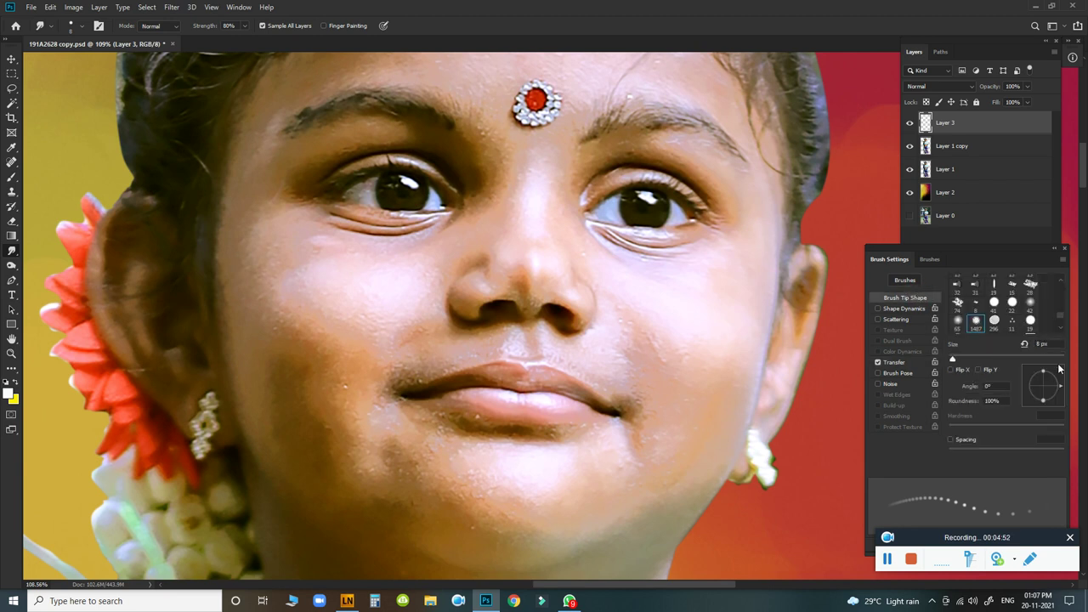
pyautogui.click(954, 449)
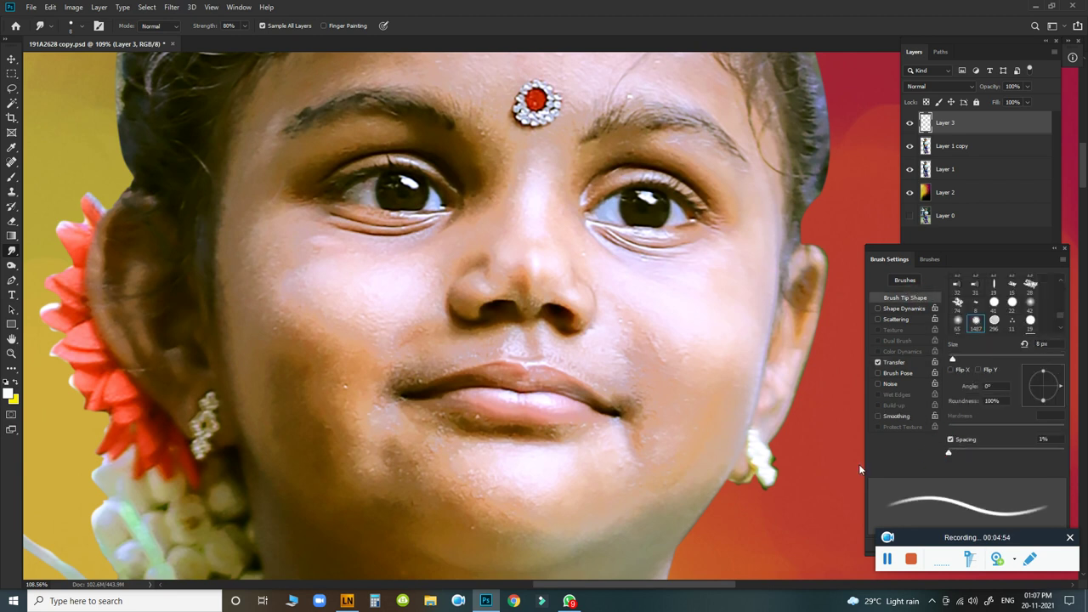
pyautogui.click(950, 439)
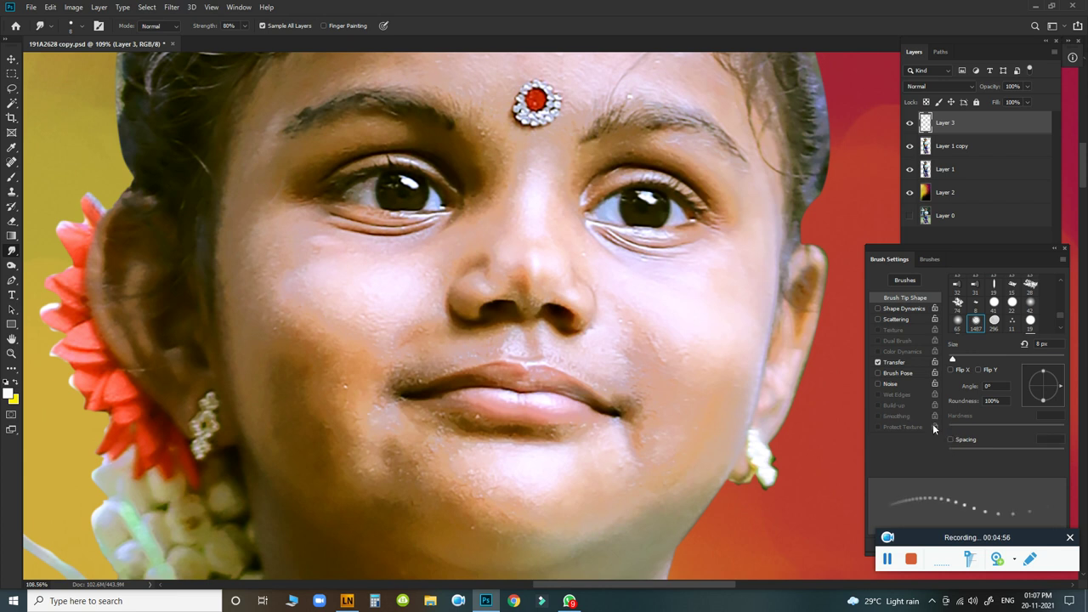
pyautogui.moveTo(527, 297); pyautogui.dragTo(555, 287)
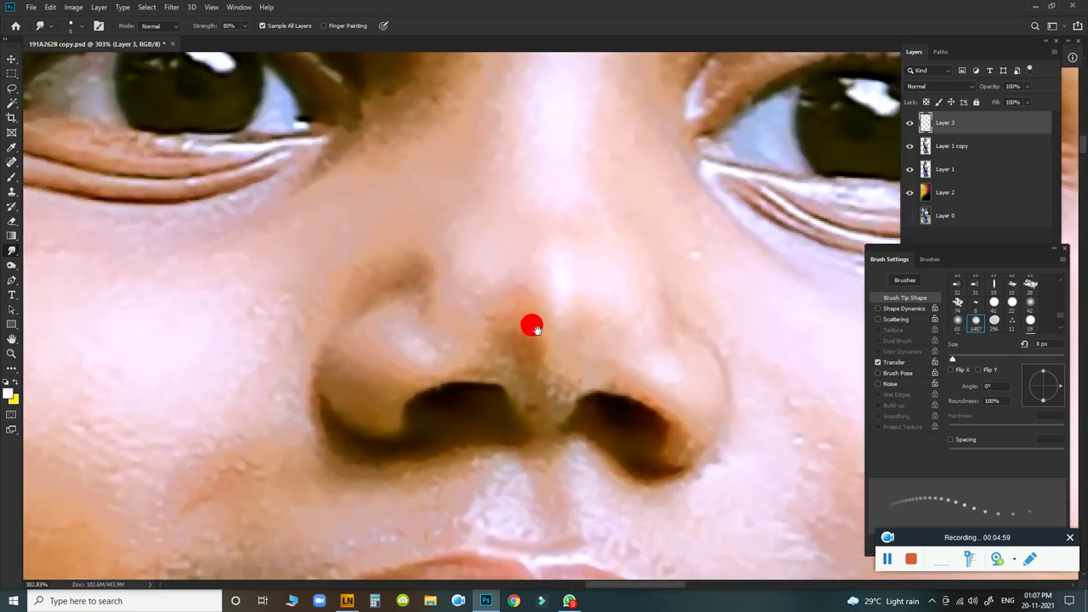
# Zoom in on the nose and smudge the nostril crease and left nostril with a 15–25 px brush.
pyautogui.moveTo(540, 297); pyautogui.dragTo(483, 316)
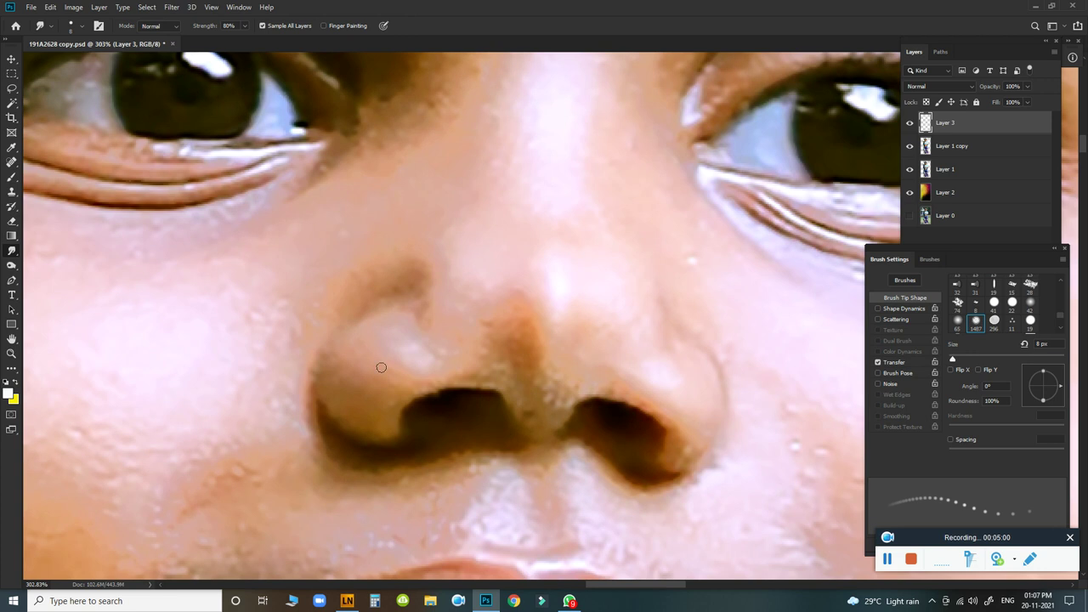
pyautogui.press(']')
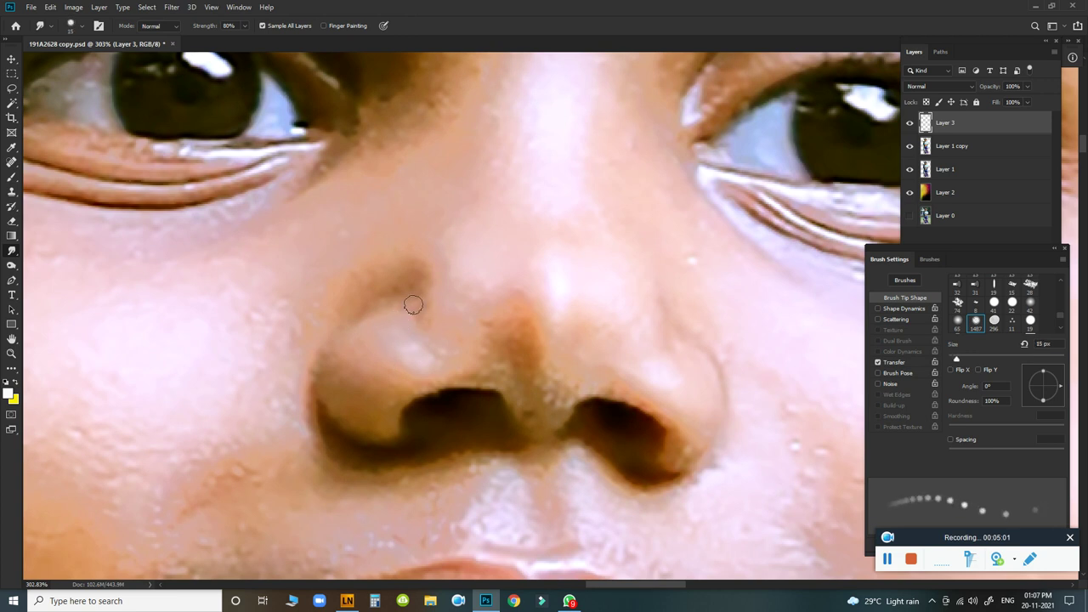
pyautogui.moveTo(424, 294)
pyautogui.mouseDown()
pyautogui.moveTo(424, 315)
pyautogui.moveTo(409, 284)
pyautogui.moveTo(387, 314)
pyautogui.moveTo(403, 348)
pyautogui.mouseUp()
pyautogui.press(']')
# Smooth the left nostril further, including its outer edge and top, with a 15–30 px brush.
pyautogui.press(']')
pyautogui.moveTo(449, 317)
pyautogui.mouseDown()
pyautogui.moveTo(448, 338)
pyautogui.moveTo(461, 297)
pyautogui.mouseUp()
pyautogui.press('[')
pyautogui.moveTo(351, 384)
pyautogui.mouseDown()
pyautogui.moveTo(354, 411)
pyautogui.moveTo(369, 394)
pyautogui.moveTo(347, 365)
pyautogui.moveTo(390, 312)
pyautogui.moveTo(365, 326)
pyautogui.moveTo(401, 387)
pyautogui.mouseUp()
pyautogui.press(']')
pyautogui.press('[')
pyautogui.moveTo(399, 425)
pyautogui.mouseDown()
pyautogui.moveTo(379, 382)
pyautogui.moveTo(394, 367)
pyautogui.moveTo(433, 378)
pyautogui.moveTo(432, 362)
pyautogui.moveTo(417, 365)
pyautogui.moveTo(427, 407)
pyautogui.moveTo(485, 394)
pyautogui.moveTo(450, 400)
pyautogui.moveTo(456, 388)
pyautogui.moveTo(435, 390)
pyautogui.mouseUp()
pyautogui.press('[')
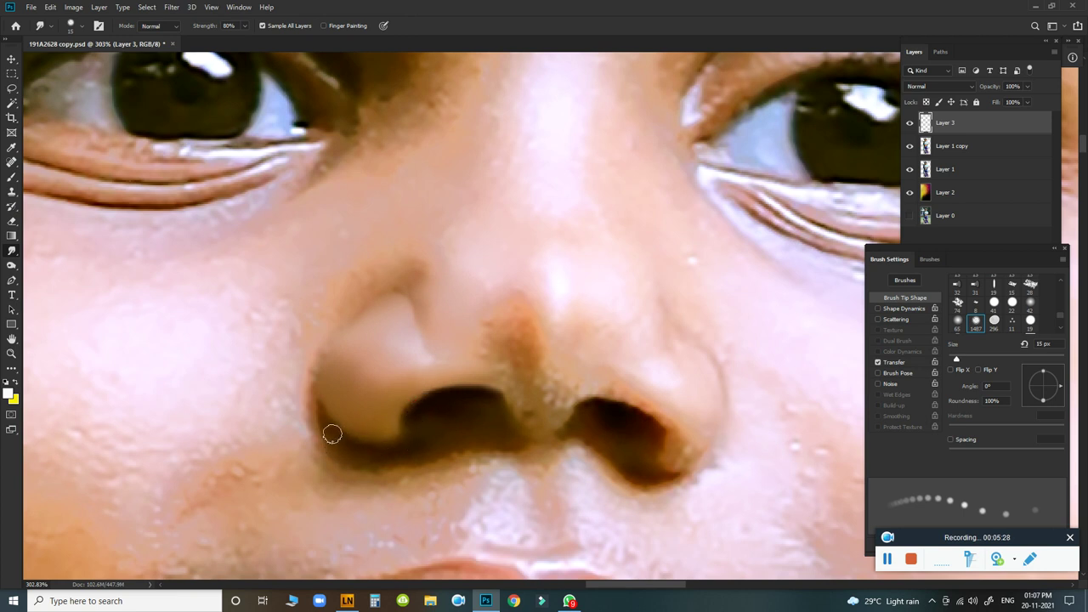
pyautogui.moveTo(314, 417)
pyautogui.mouseDown()
pyautogui.moveTo(298, 383)
pyautogui.moveTo(308, 398)
pyautogui.moveTo(305, 348)
pyautogui.moveTo(340, 326)
pyautogui.mouseUp()
pyautogui.moveTo(396, 274)
pyautogui.mouseDown()
pyautogui.moveTo(400, 266)
pyautogui.moveTo(339, 295)
pyautogui.moveTo(366, 287)
pyautogui.mouseUp()
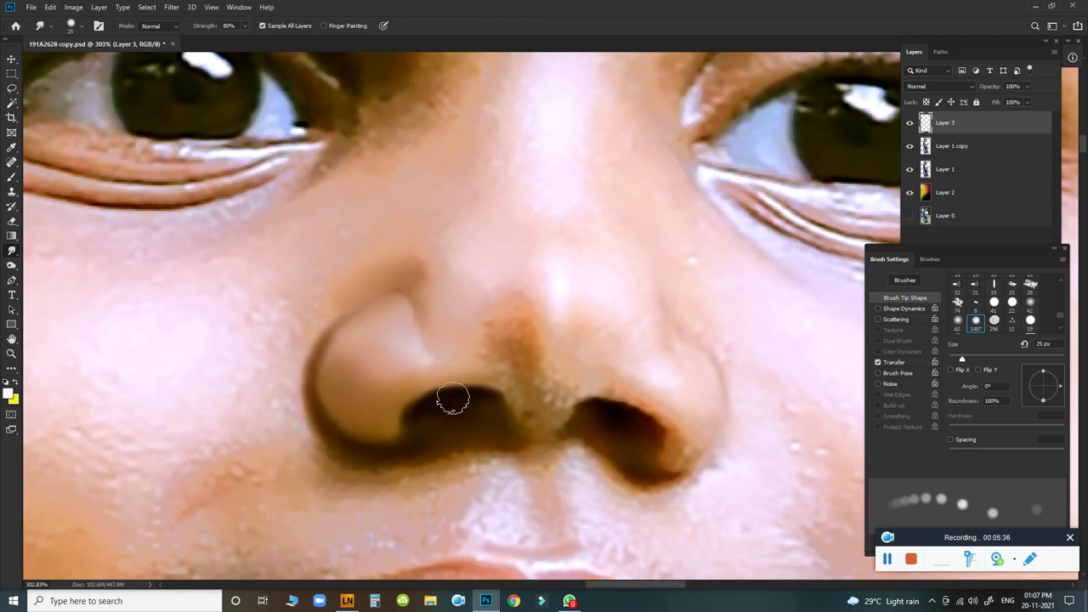
# Blend the nose tip up into the bridge and smooth the upper nostril edge at 25–35 px.
pyautogui.press(']')
pyautogui.moveTo(499, 320)
pyautogui.mouseDown()
pyautogui.moveTo(471, 315)
pyautogui.moveTo(473, 342)
pyautogui.moveTo(455, 282)
pyautogui.moveTo(493, 331)
pyautogui.moveTo(514, 373)
pyautogui.moveTo(491, 362)
pyautogui.moveTo(517, 400)
pyautogui.moveTo(544, 411)
pyautogui.moveTo(582, 377)
pyautogui.moveTo(536, 417)
pyautogui.moveTo(527, 377)
pyautogui.moveTo(539, 366)
pyautogui.moveTo(525, 322)
pyautogui.moveTo(531, 335)
pyautogui.mouseUp()
pyautogui.press(']')
pyautogui.press('[')
pyautogui.moveTo(514, 284)
pyautogui.mouseDown()
pyautogui.moveTo(473, 250)
pyautogui.moveTo(485, 270)
pyautogui.mouseUp()
pyautogui.press('[')
pyautogui.moveTo(561, 279)
pyautogui.mouseDown()
pyautogui.moveTo(532, 258)
pyautogui.moveTo(549, 289)
pyautogui.moveTo(510, 280)
pyautogui.mouseUp()
pyautogui.press(']')
pyautogui.moveTo(566, 339); pyautogui.dragTo(578, 317)
pyautogui.press('[')
pyautogui.moveTo(592, 382)
pyautogui.mouseDown()
pyautogui.moveTo(583, 382)
pyautogui.moveTo(624, 383)
pyautogui.moveTo(672, 408)
pyautogui.moveTo(656, 400)
pyautogui.moveTo(678, 445)
pyautogui.moveTo(651, 395)
pyautogui.moveTo(671, 451)
pyautogui.moveTo(688, 430)
pyautogui.moveTo(680, 404)
pyautogui.mouseUp()
# Smudge the right side of the nose and the right nostril edge with a 15–30 px brush.
pyautogui.moveTo(670, 365)
pyautogui.mouseDown()
pyautogui.moveTo(655, 366)
pyautogui.moveTo(687, 348)
pyautogui.moveTo(648, 301)
pyautogui.moveTo(631, 313)
pyautogui.moveTo(621, 282)
pyautogui.moveTo(624, 328)
pyautogui.moveTo(614, 323)
pyautogui.mouseUp()
pyautogui.press(']')
pyautogui.press('[')
pyautogui.moveTo(697, 360)
pyautogui.mouseDown()
pyautogui.moveTo(684, 346)
pyautogui.moveTo(706, 408)
pyautogui.mouseUp()
pyautogui.press('[')
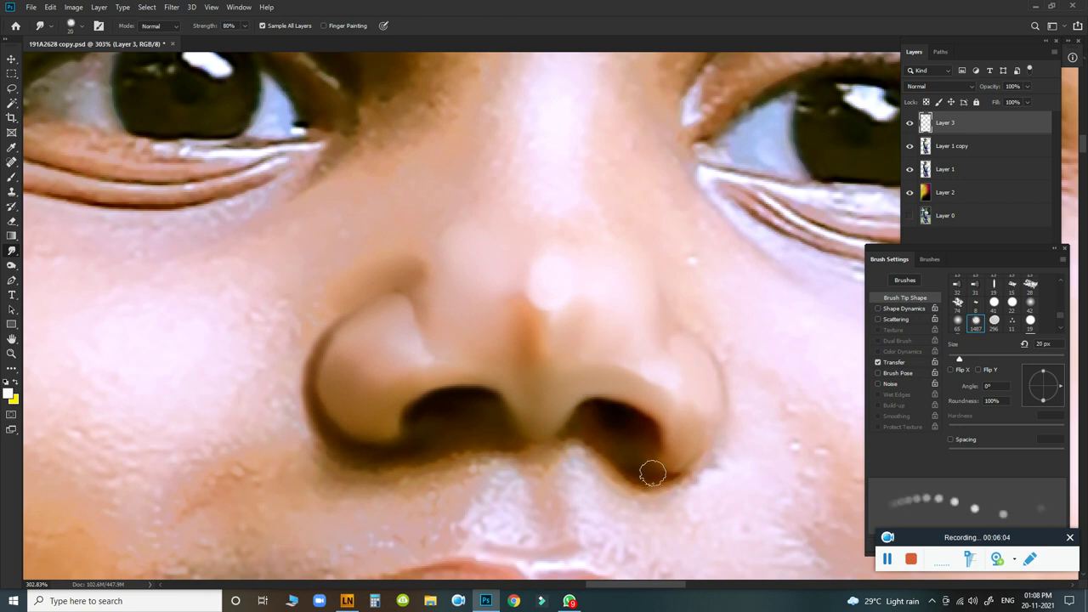
pyautogui.moveTo(671, 467)
pyautogui.mouseDown()
pyautogui.moveTo(705, 430)
pyautogui.moveTo(712, 369)
pyautogui.mouseUp()
pyautogui.press('[')
pyautogui.moveTo(770, 343); pyautogui.dragTo(636, 145)
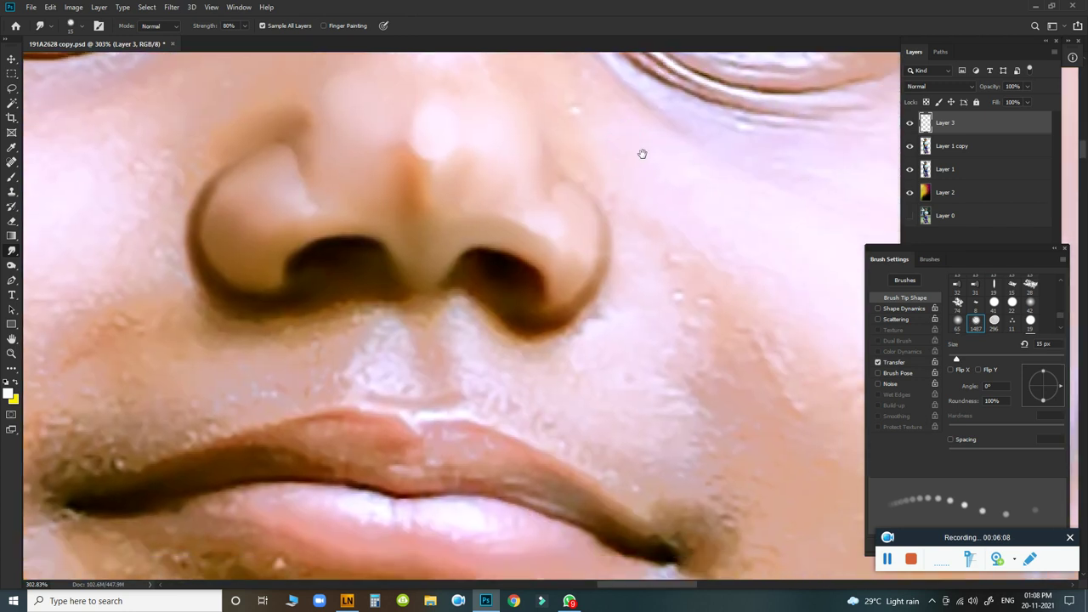
# Smudge the right nostril's outer and upper edges and the area between the nostrils at 15–25 px.
pyautogui.press(']')
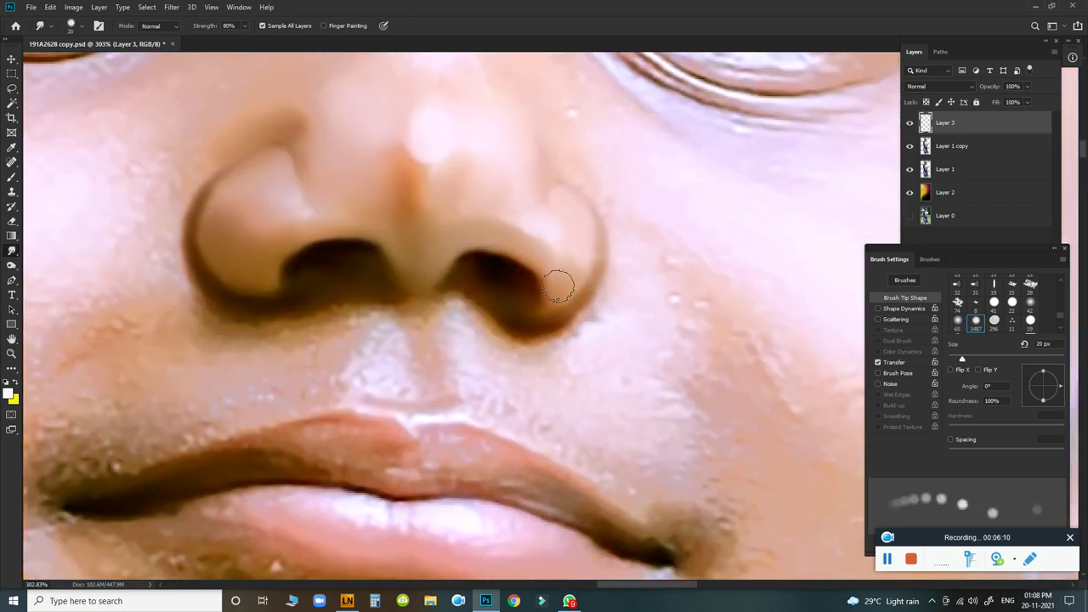
pyautogui.press('[')
pyautogui.moveTo(547, 294)
pyautogui.mouseDown()
pyautogui.moveTo(587, 255)
pyautogui.moveTo(539, 306)
pyautogui.moveTo(519, 282)
pyautogui.moveTo(468, 266)
pyautogui.moveTo(438, 292)
pyautogui.moveTo(374, 290)
pyautogui.moveTo(297, 264)
pyautogui.moveTo(345, 252)
pyautogui.mouseUp()
pyautogui.press(']')
pyautogui.press('[')
pyautogui.press('[')
pyautogui.press(']')
pyautogui.press(']')
pyautogui.moveTo(481, 274)
pyautogui.mouseDown()
pyautogui.moveTo(459, 267)
pyautogui.moveTo(481, 303)
pyautogui.mouseUp()
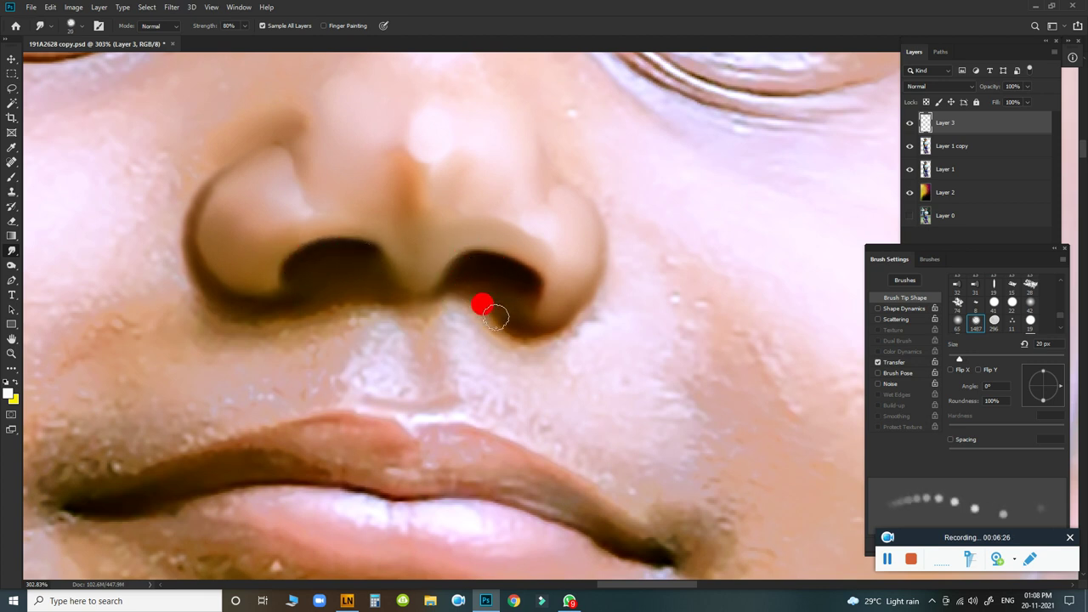
pyautogui.press('[')
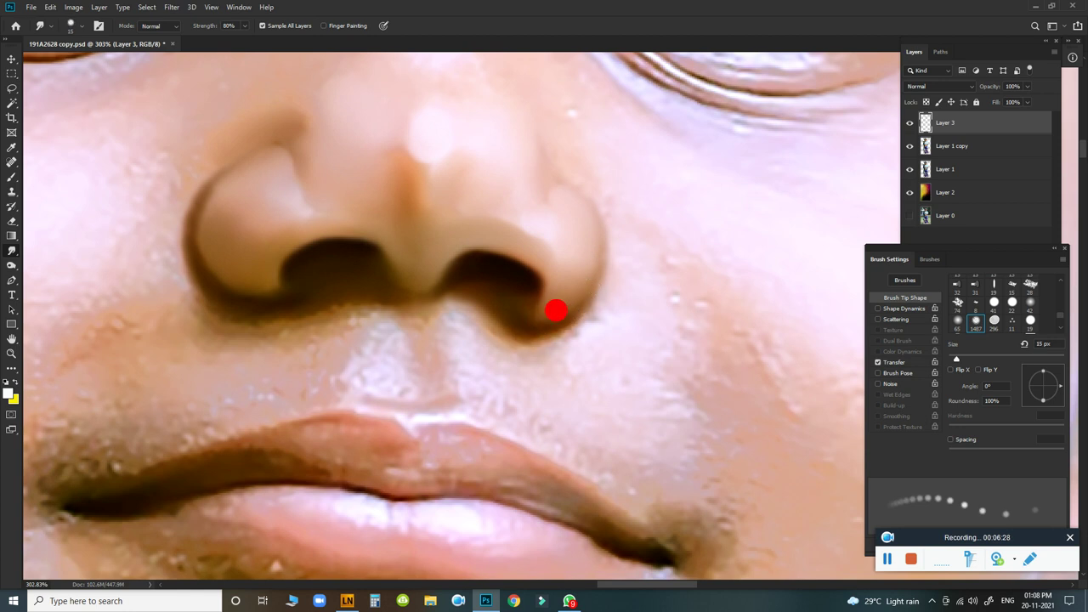
pyautogui.moveTo(583, 303); pyautogui.dragTo(599, 249)
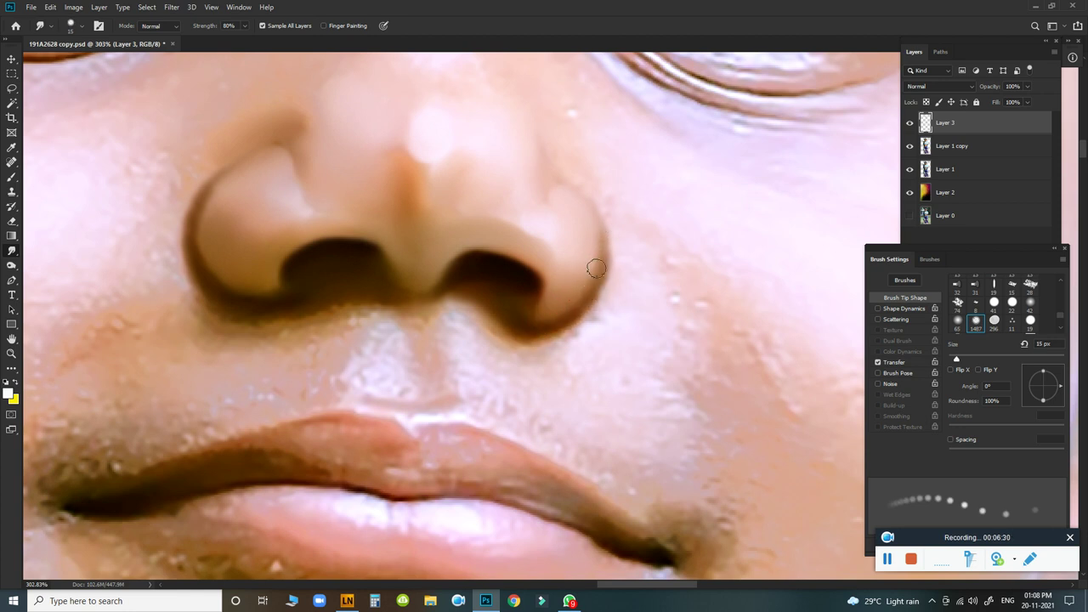
pyautogui.moveTo(590, 205); pyautogui.dragTo(572, 198)
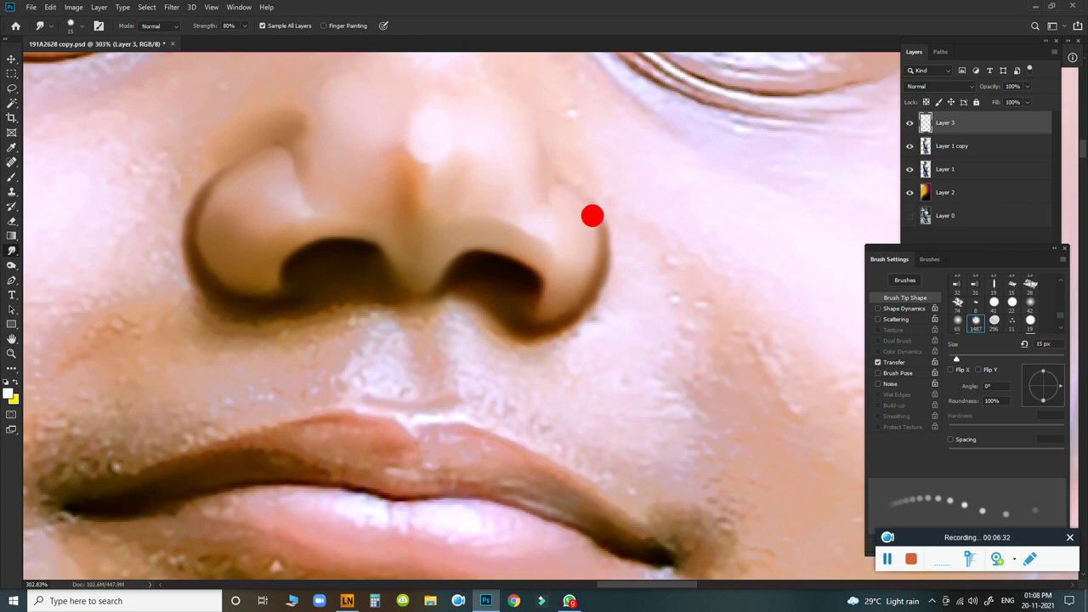
# Dab and blend the skin beside the right nostril with a 20–25 px brush.
pyautogui.press(']')
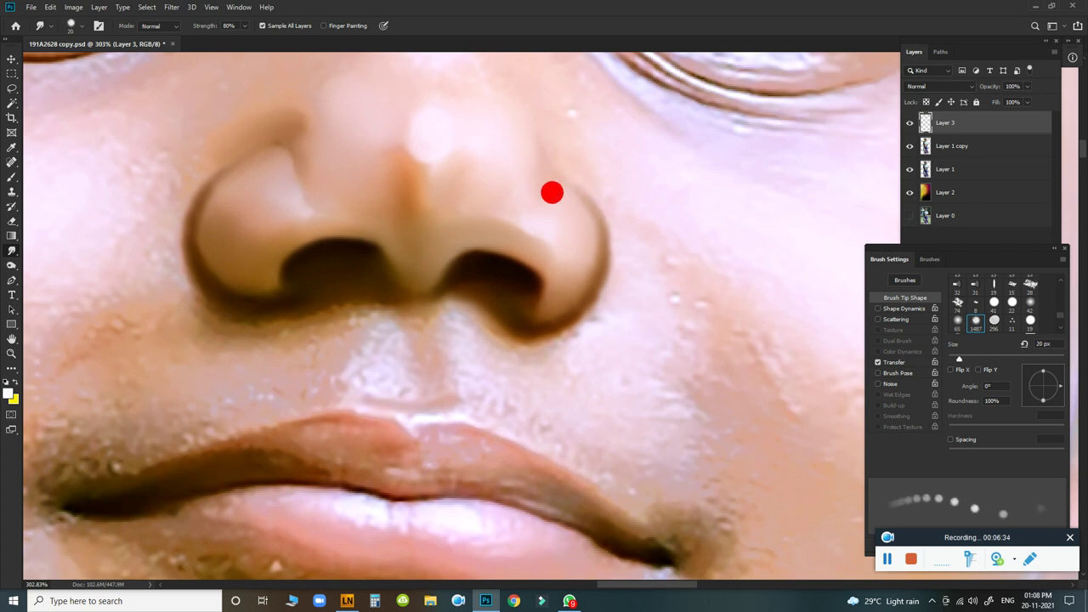
pyautogui.press(']')
pyautogui.click(535, 221)
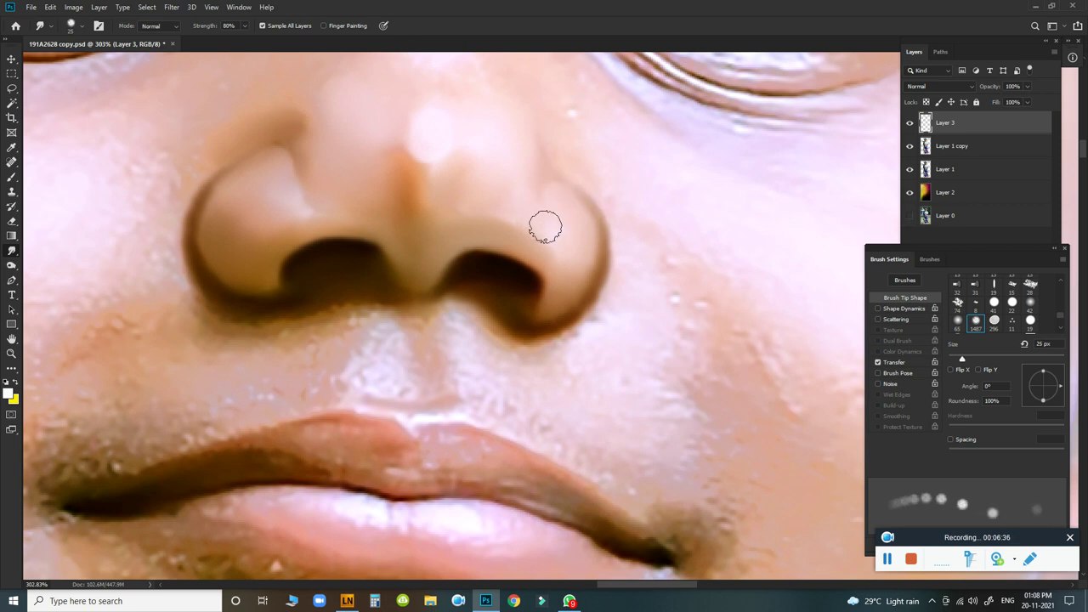
pyautogui.press('[')
pyautogui.moveTo(517, 207); pyautogui.dragTo(534, 215)
pyautogui.press(']')
pyautogui.moveTo(609, 272); pyautogui.dragTo(581, 350)
pyautogui.moveTo(598, 335); pyautogui.dragTo(638, 311)
# Smooth the cheek beside the nose and the skin under the right nostril at 20–35 px.
pyautogui.press(']')
pyautogui.moveTo(675, 266); pyautogui.dragTo(667, 264)
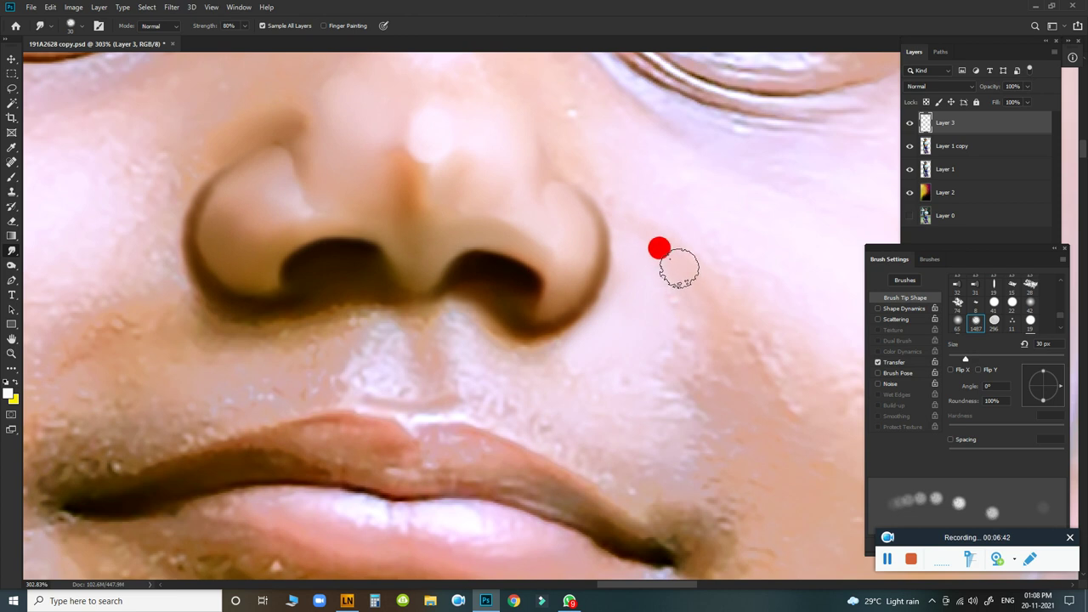
pyautogui.moveTo(651, 227)
pyautogui.mouseDown()
pyautogui.moveTo(692, 348)
pyautogui.moveTo(721, 337)
pyautogui.moveTo(702, 343)
pyautogui.moveTo(723, 394)
pyautogui.mouseUp()
pyautogui.press(']')
pyautogui.moveTo(544, 369)
pyautogui.mouseDown()
pyautogui.moveTo(467, 369)
pyautogui.moveTo(456, 342)
pyautogui.moveTo(476, 331)
pyautogui.moveTo(561, 352)
pyautogui.moveTo(531, 361)
pyautogui.mouseUp()
pyautogui.press('[')
pyautogui.moveTo(607, 257); pyautogui.dragTo(628, 277)
pyautogui.press('[')
pyautogui.moveTo(517, 306)
pyautogui.mouseDown()
pyautogui.moveTo(530, 319)
pyautogui.moveTo(549, 290)
pyautogui.mouseUp()
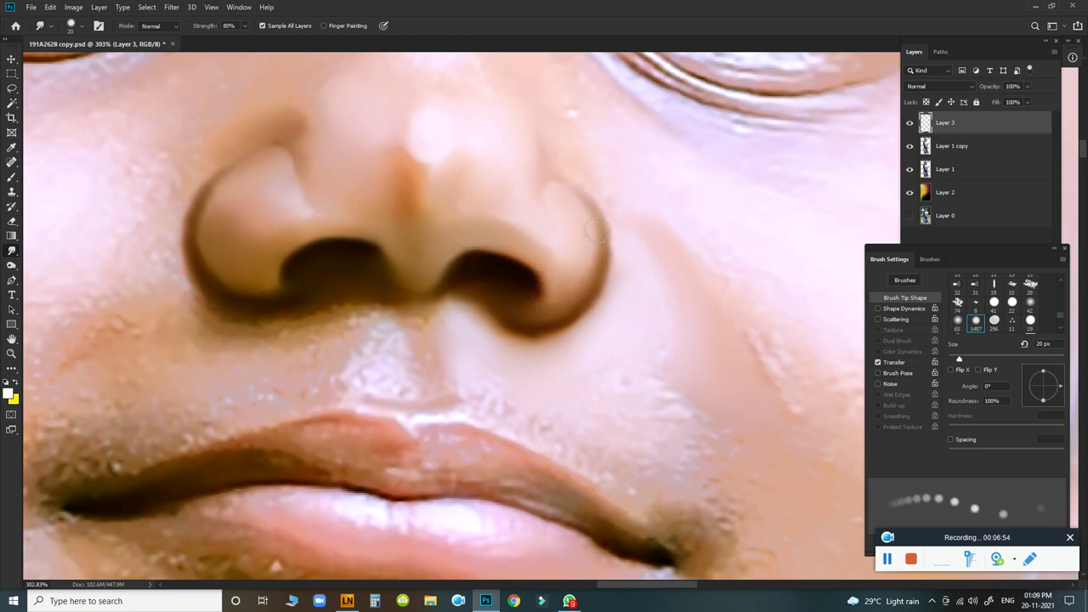
# Smooth the upper-lip skin, nostril-edge shading and cheek beside the nose with a 30–45 px brush.
pyautogui.press(']')
pyautogui.moveTo(488, 382); pyautogui.dragTo(601, 455)
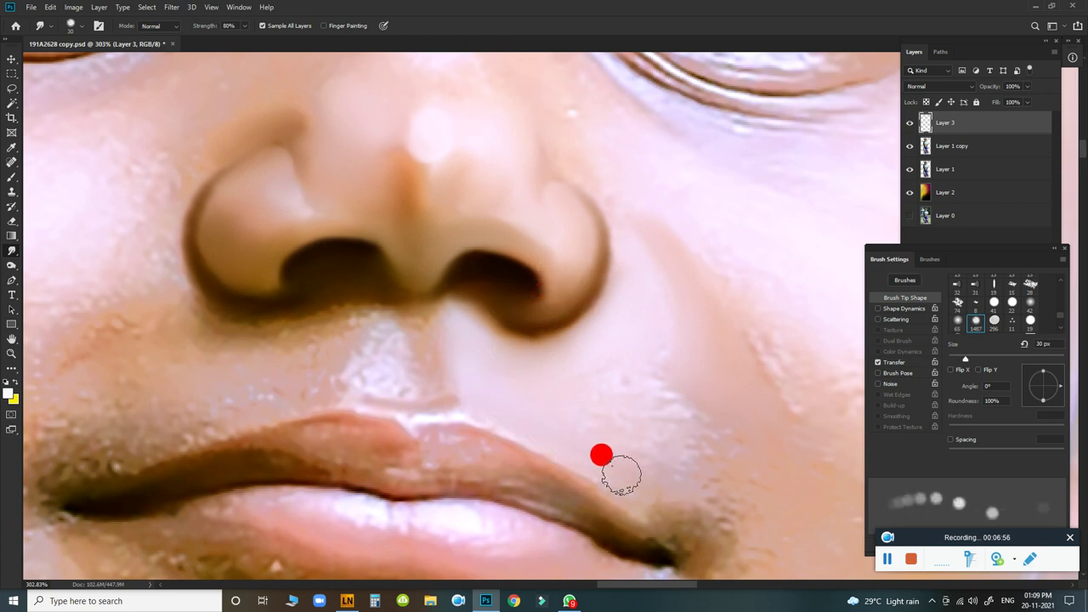
pyautogui.press(']')
pyautogui.moveTo(595, 348)
pyautogui.mouseDown()
pyautogui.moveTo(607, 304)
pyautogui.moveTo(638, 382)
pyautogui.moveTo(564, 343)
pyautogui.moveTo(621, 377)
pyautogui.moveTo(644, 472)
pyautogui.moveTo(690, 437)
pyautogui.moveTo(702, 514)
pyautogui.moveTo(666, 474)
pyautogui.moveTo(698, 373)
pyautogui.moveTo(733, 381)
pyautogui.moveTo(748, 418)
pyautogui.mouseUp()
pyautogui.press('[')
pyautogui.moveTo(663, 354); pyautogui.dragTo(689, 416)
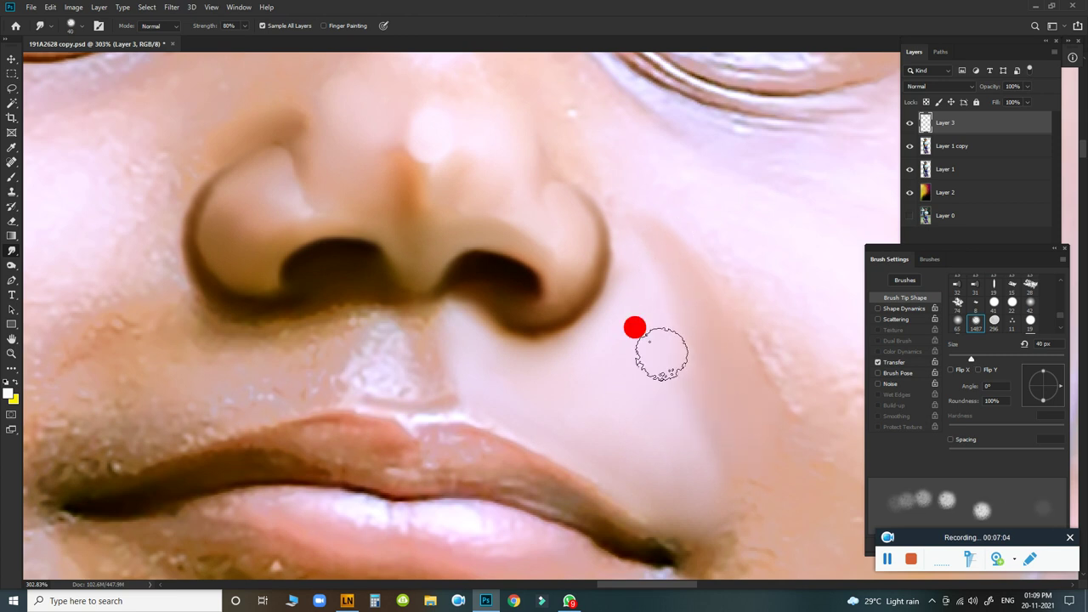
# Blend along the nose edge, then smudge toward the nostril edge near the left cheek at 25–30 px.
pyautogui.press('[')
pyautogui.moveTo(634, 218)
pyautogui.mouseDown()
pyautogui.moveTo(604, 179)
pyautogui.moveTo(566, 161)
pyautogui.mouseUp()
pyautogui.press('[')
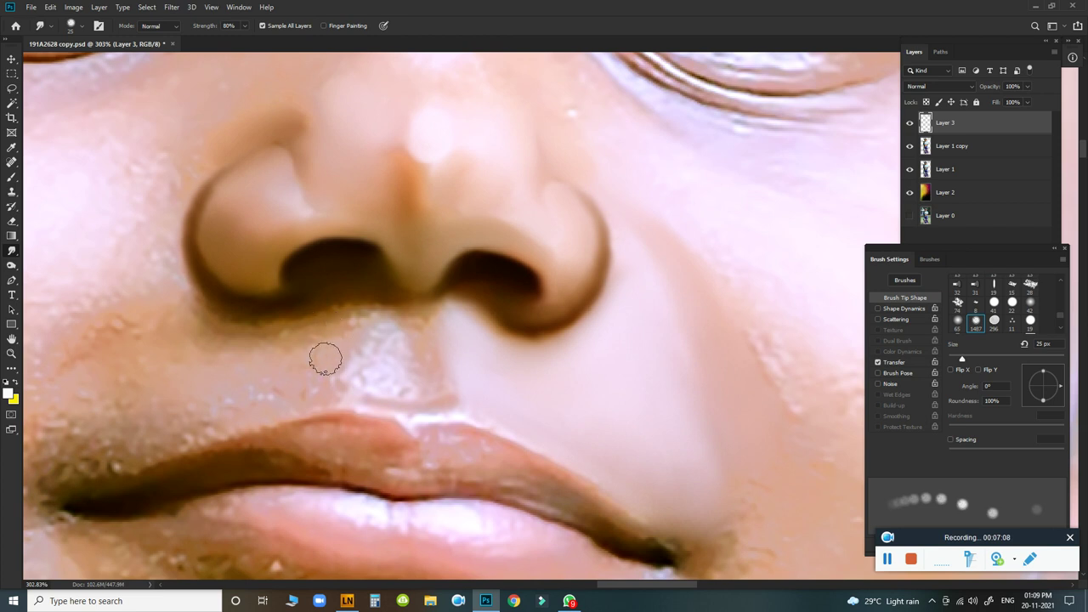
pyautogui.moveTo(325, 360); pyautogui.dragTo(526, 291)
pyautogui.press(']')
pyautogui.moveTo(437, 286); pyautogui.dragTo(501, 268)
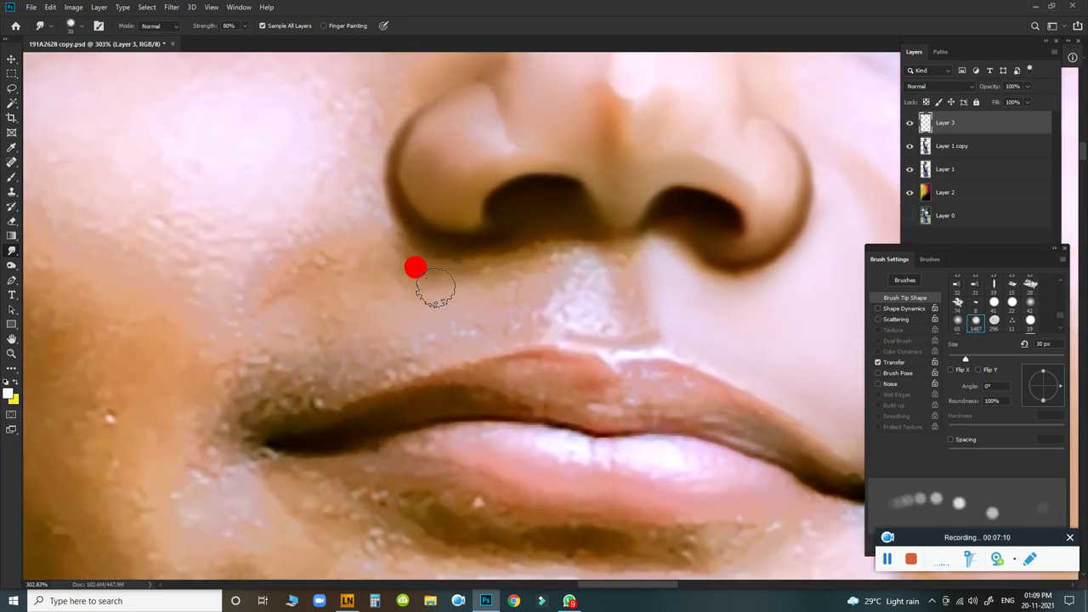
# Smooth the skin below the nose and above the upper lip, and soften the lip-corner crease.
pyautogui.moveTo(576, 287)
pyautogui.mouseDown()
pyautogui.moveTo(583, 271)
pyautogui.moveTo(583, 316)
pyautogui.moveTo(621, 258)
pyautogui.moveTo(633, 308)
pyautogui.mouseUp()
pyautogui.moveTo(537, 283)
pyautogui.mouseDown()
pyautogui.moveTo(539, 311)
pyautogui.moveTo(323, 385)
pyautogui.moveTo(395, 289)
pyautogui.moveTo(532, 272)
pyautogui.moveTo(485, 286)
pyautogui.moveTo(416, 350)
pyautogui.mouseUp()
pyautogui.press(']')
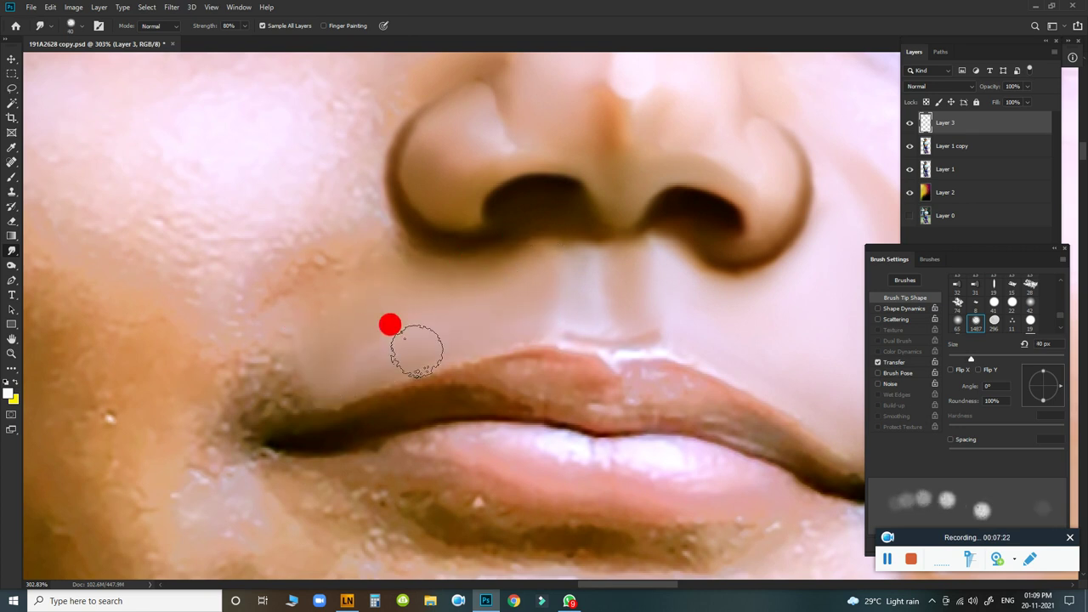
pyautogui.moveTo(299, 395)
pyautogui.mouseDown()
pyautogui.moveTo(263, 369)
pyautogui.moveTo(287, 332)
pyautogui.moveTo(321, 381)
pyautogui.mouseUp()
pyautogui.press('[')
pyautogui.moveTo(383, 248)
pyautogui.mouseDown()
pyautogui.moveTo(301, 281)
pyautogui.moveTo(381, 237)
pyautogui.mouseUp()
# Smudge around the left lip corner and the cheek above it with a 40–50 px brush.
pyautogui.moveTo(349, 277); pyautogui.dragTo(230, 360)
pyautogui.press(']')
pyautogui.moveTo(238, 396); pyautogui.dragTo(230, 409)
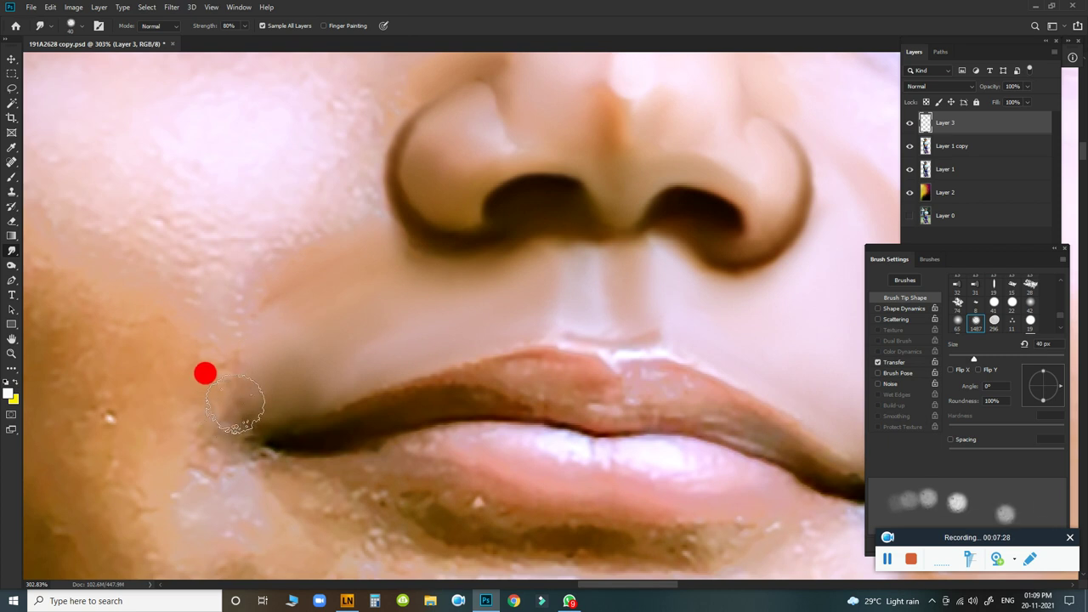
pyautogui.moveTo(221, 491)
pyautogui.mouseDown()
pyautogui.moveTo(223, 473)
pyautogui.moveTo(212, 478)
pyautogui.mouseUp()
pyautogui.press(']')
pyautogui.moveTo(209, 376); pyautogui.dragTo(213, 382)
# Broadly blend the cheek near the nostril with a 70 px brush, then zoom out.
pyautogui.press(']')
pyautogui.press(']')
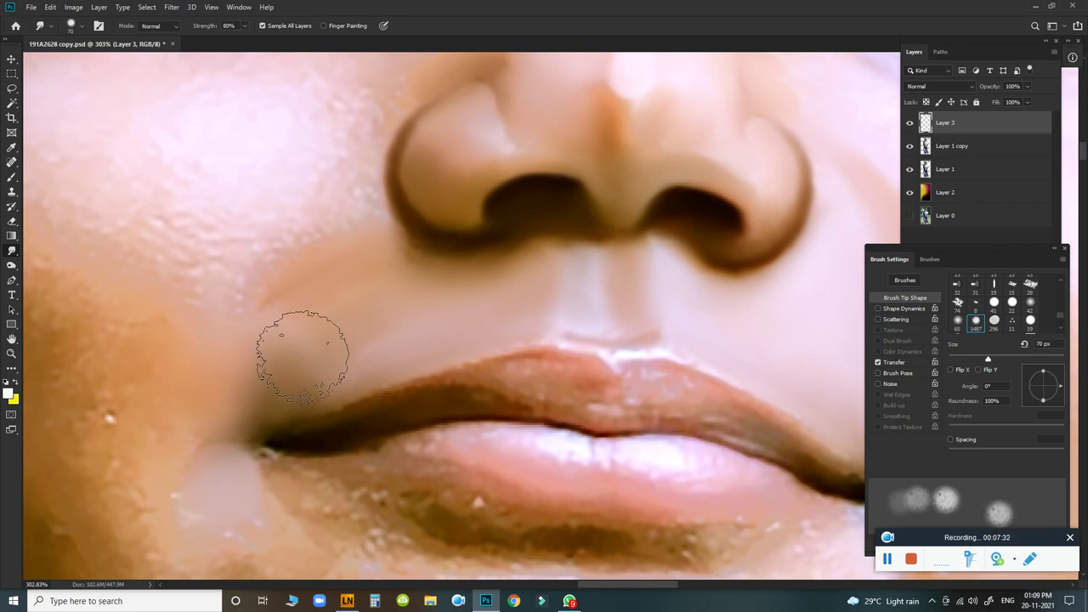
pyautogui.moveTo(374, 282)
pyautogui.mouseDown()
pyautogui.moveTo(468, 280)
pyautogui.moveTo(493, 270)
pyautogui.moveTo(498, 255)
pyautogui.mouseUp()
pyautogui.click(425, 292)
pyautogui.press('[')
pyautogui.press('[')
pyautogui.press('[')
pyautogui.press('[')
pyautogui.press('[')
pyautogui.press('[')
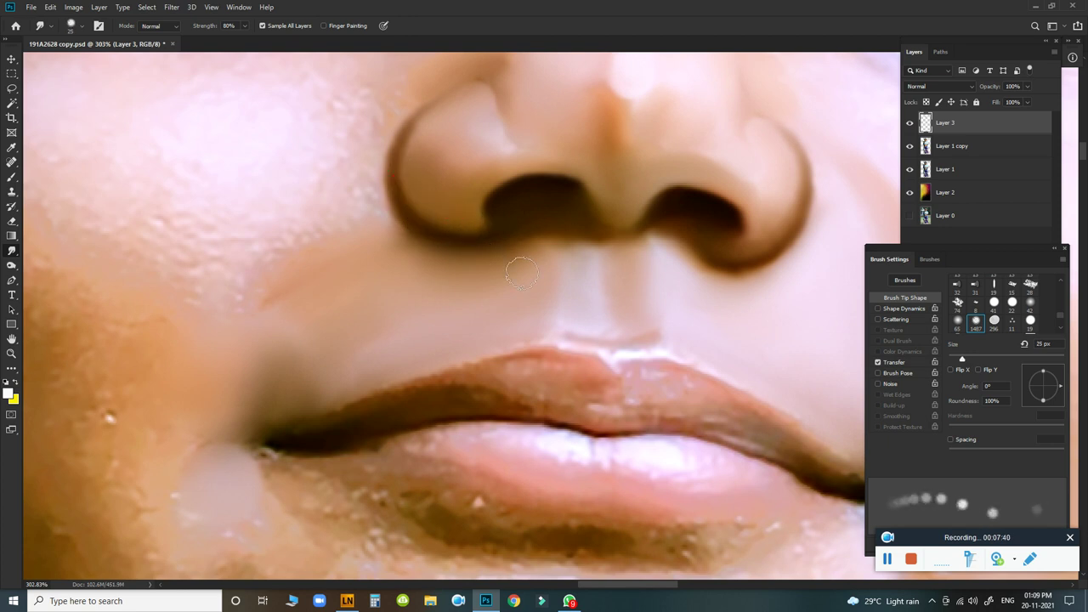
pyautogui.scroll(-5, 419, 283)
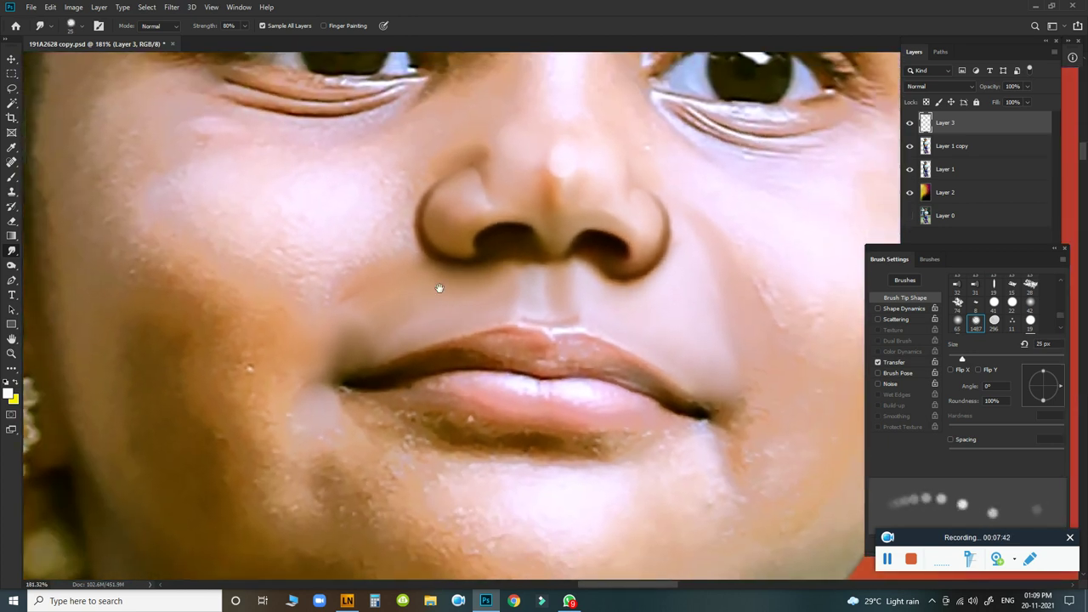
# Smooth the eyebrow hairs and right eyebrow tail into soft strokes at 35–40 px.
pyautogui.moveTo(352, 413); pyautogui.dragTo(378, 365)
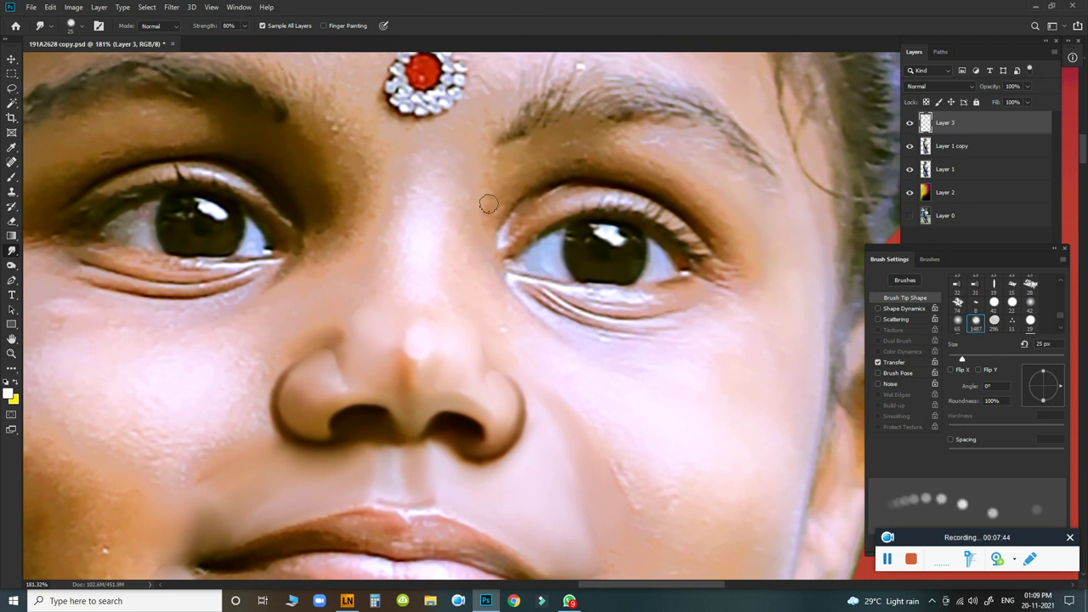
pyautogui.moveTo(515, 149)
pyautogui.mouseDown()
pyautogui.moveTo(575, 128)
pyautogui.moveTo(470, 161)
pyautogui.moveTo(550, 146)
pyautogui.moveTo(502, 201)
pyautogui.mouseUp()
pyautogui.press(']')
pyautogui.press(']')
pyautogui.moveTo(662, 187)
pyautogui.mouseDown()
pyautogui.moveTo(591, 160)
pyautogui.moveTo(639, 176)
pyautogui.moveTo(591, 149)
pyautogui.moveTo(625, 145)
pyautogui.mouseUp()
pyautogui.press(']')
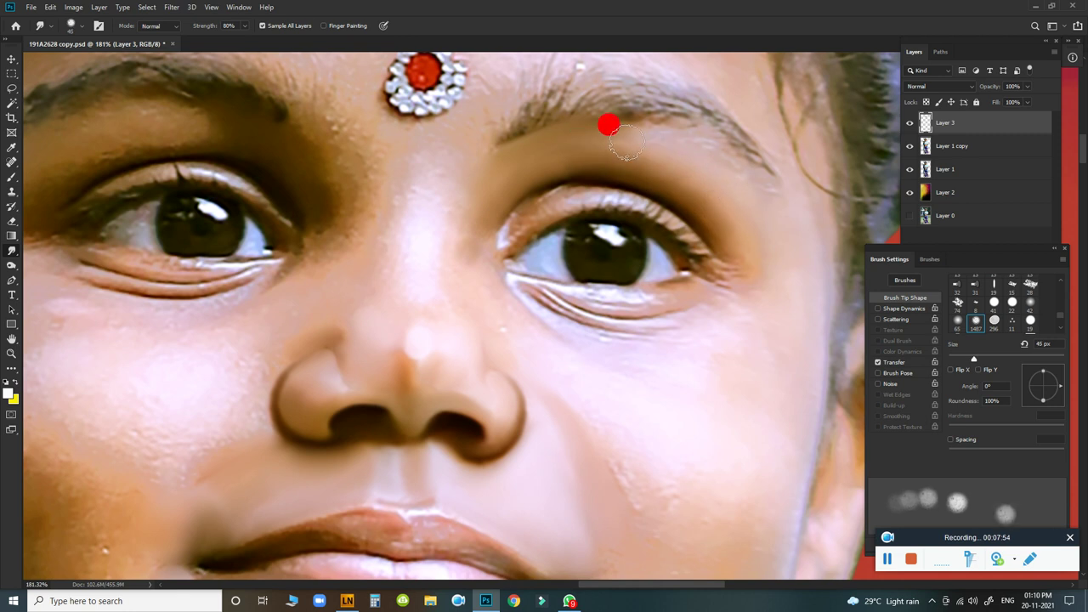
pyautogui.moveTo(692, 145); pyautogui.dragTo(714, 176)
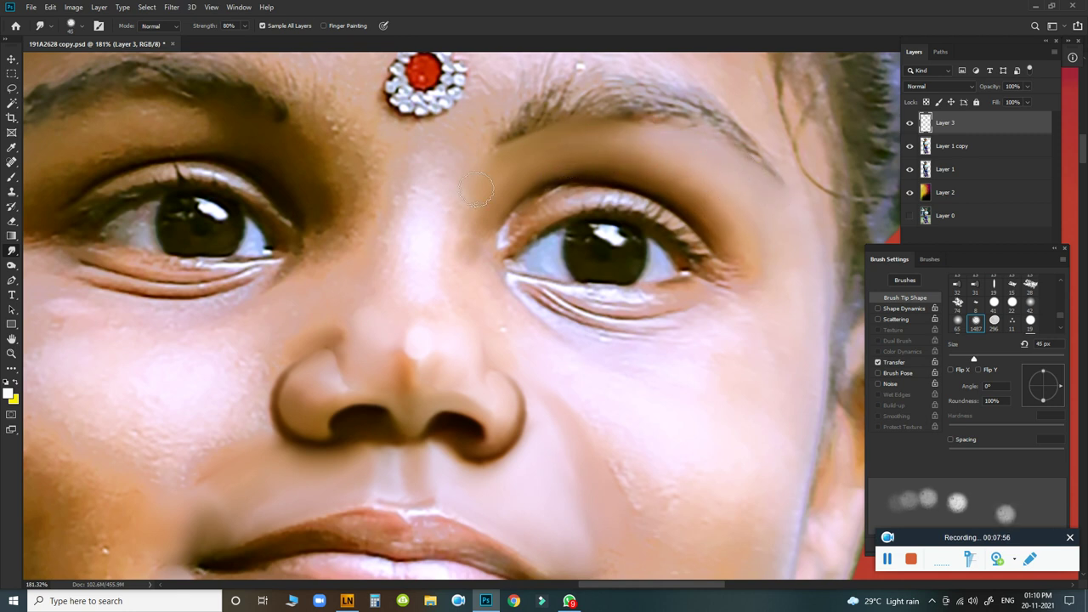
# Blend the nose-bridge skin and the brow area beside the bindi with a 40–50 px brush.
pyautogui.moveTo(473, 236); pyautogui.dragTo(479, 207)
pyautogui.press('[')
pyautogui.moveTo(486, 291)
pyautogui.mouseDown()
pyautogui.moveTo(481, 252)
pyautogui.moveTo(480, 280)
pyautogui.mouseUp()
pyautogui.moveTo(524, 341); pyautogui.dragTo(583, 388)
pyautogui.press(']')
pyautogui.press(']')
pyautogui.moveTo(439, 226)
pyautogui.mouseDown()
pyautogui.moveTo(461, 230)
pyautogui.moveTo(442, 249)
pyautogui.moveTo(439, 294)
pyautogui.mouseUp()
pyautogui.moveTo(382, 144)
pyautogui.mouseDown()
pyautogui.moveTo(340, 110)
pyautogui.moveTo(382, 202)
pyautogui.moveTo(354, 129)
pyautogui.moveTo(386, 166)
pyautogui.moveTo(403, 134)
pyautogui.moveTo(460, 129)
pyautogui.mouseUp()
pyautogui.moveTo(411, 171); pyautogui.dragTo(425, 257)
pyautogui.moveTo(374, 301); pyautogui.dragTo(397, 227)
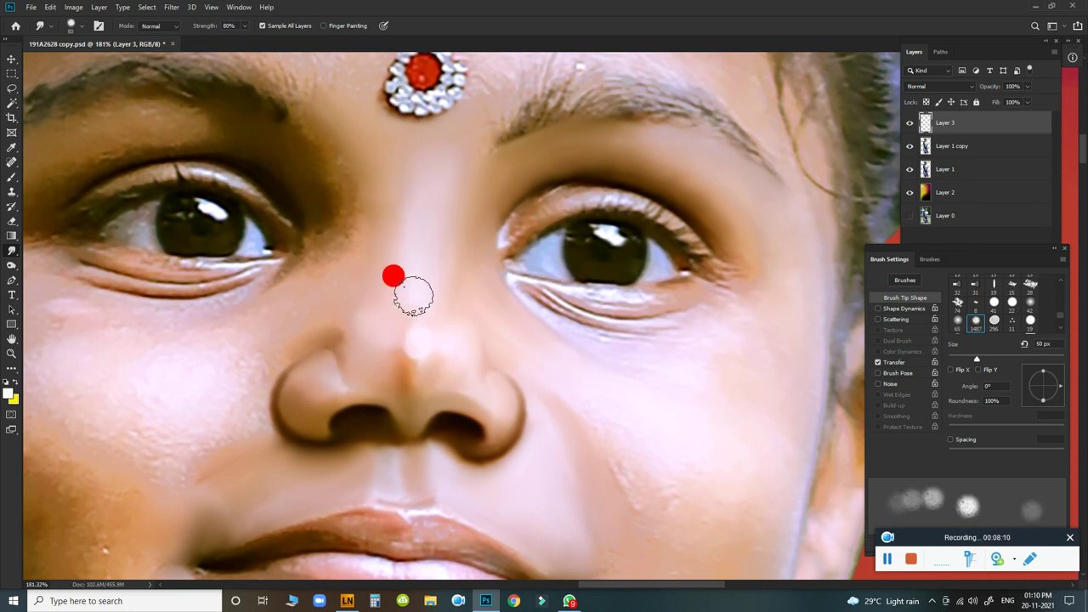
# Smooth the inner eye corner, left cheek and skin beside the nose at 25–50 px, then zoom out.
pyautogui.press('[')
pyautogui.press('[')
pyautogui.press('[')
pyautogui.press('[')
pyautogui.click(337, 340)
pyautogui.press(']')
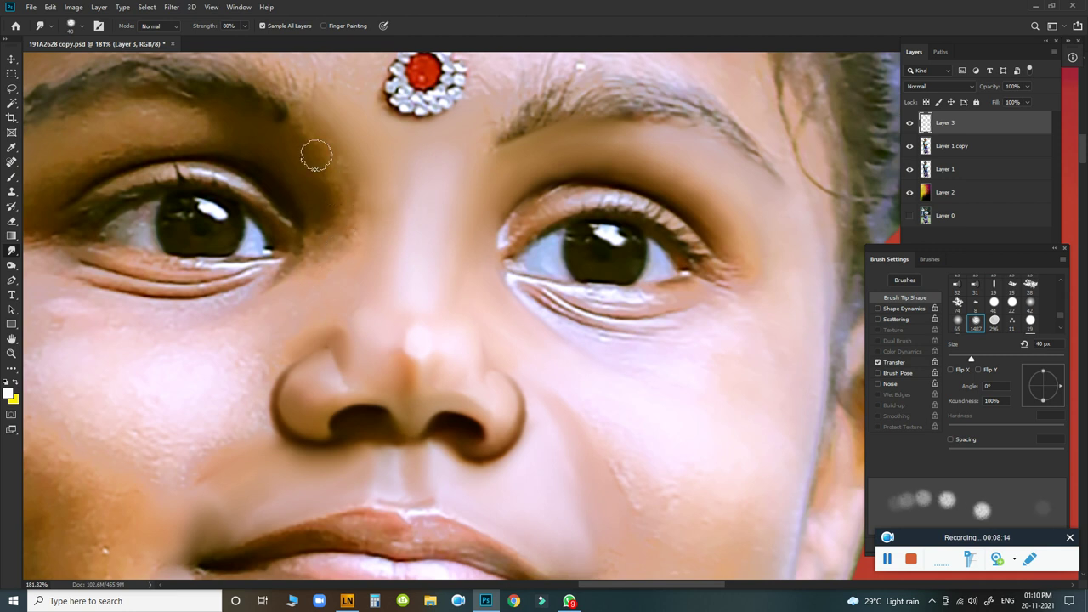
pyautogui.moveTo(343, 222); pyautogui.dragTo(337, 226)
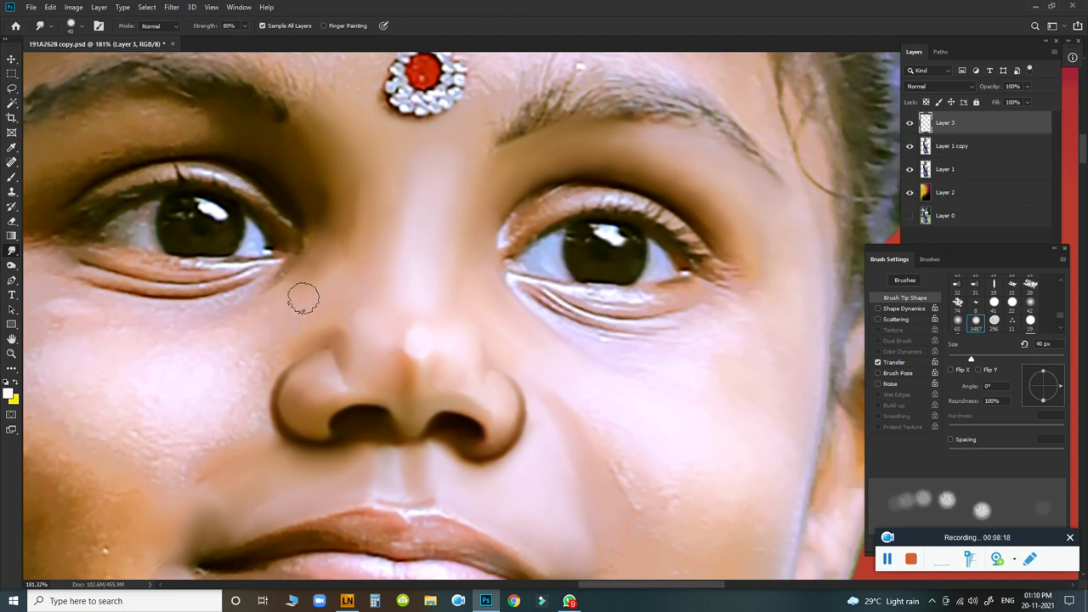
pyautogui.moveTo(249, 332)
pyautogui.mouseDown()
pyautogui.moveTo(127, 365)
pyautogui.moveTo(284, 297)
pyautogui.mouseUp()
pyautogui.press(']')
pyautogui.click(239, 360)
pyautogui.moveTo(239, 359); pyautogui.dragTo(245, 415)
pyautogui.press('[')
pyautogui.press('[')
pyautogui.press('[')
pyautogui.moveTo(342, 346); pyautogui.dragTo(321, 364)
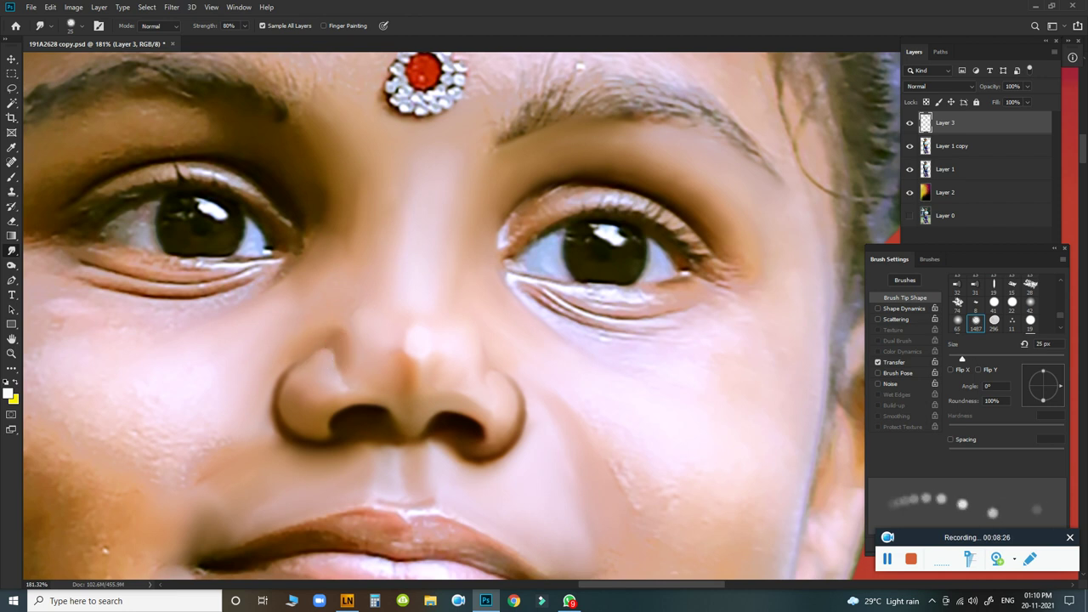
pyautogui.press(']')
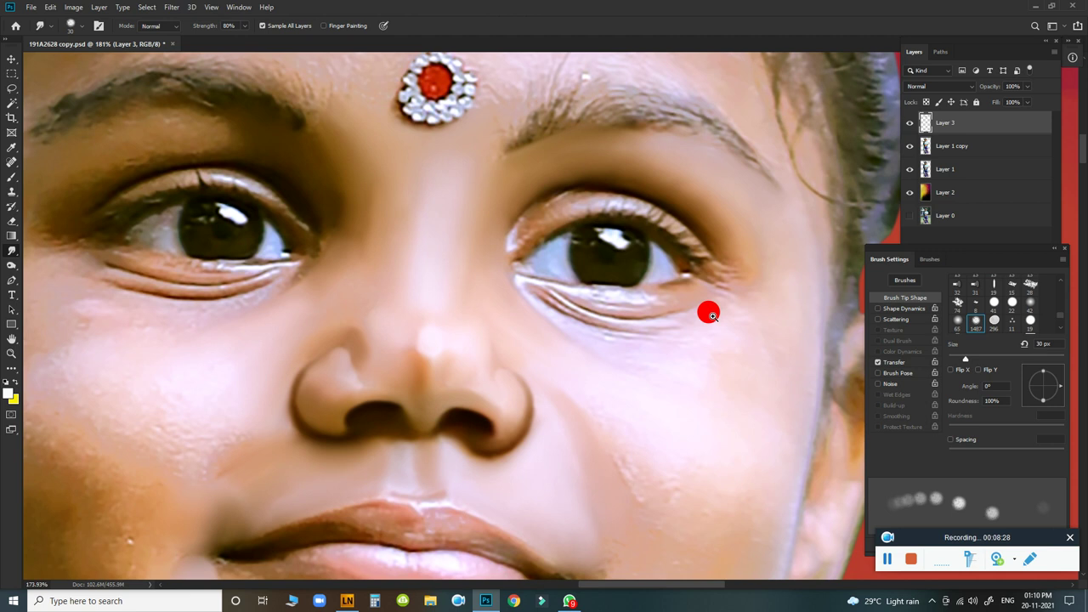
pyautogui.moveTo(716, 319); pyautogui.dragTo(672, 252)
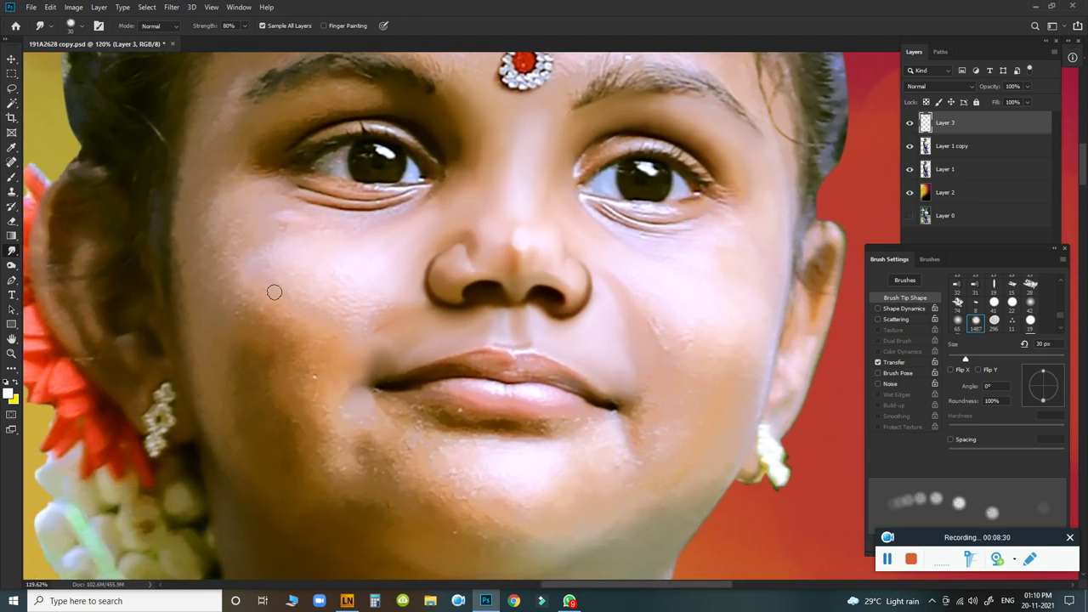
# Enlarge the Smudge brush and smooth the forehead skin and the hairline edge.
pyautogui.press(']')
pyautogui.press(']')
pyautogui.press(']')
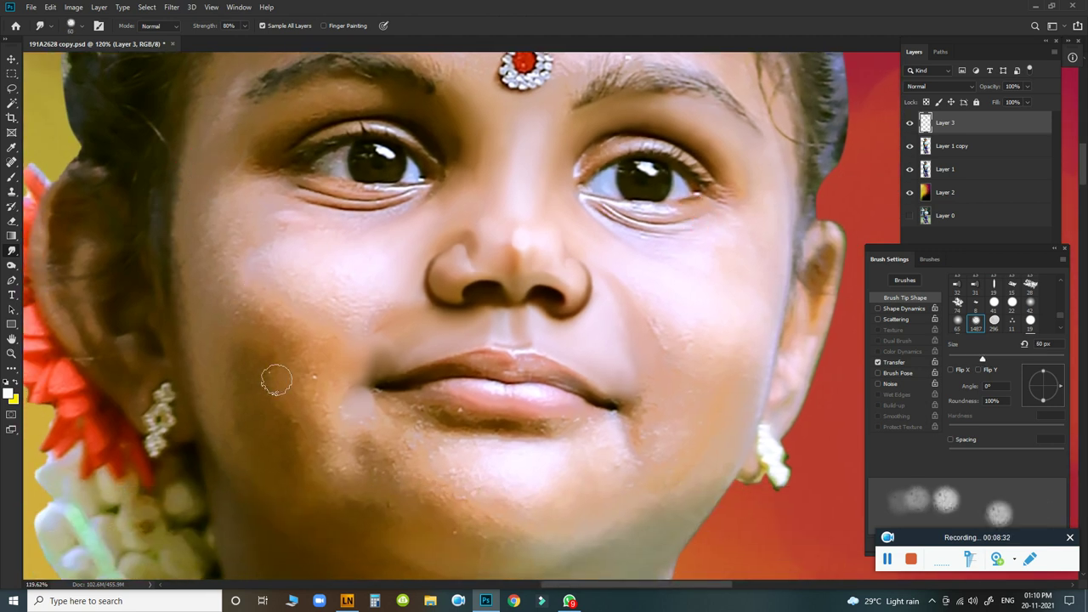
pyautogui.moveTo(663, 291); pyautogui.dragTo(632, 286)
pyautogui.press(']')
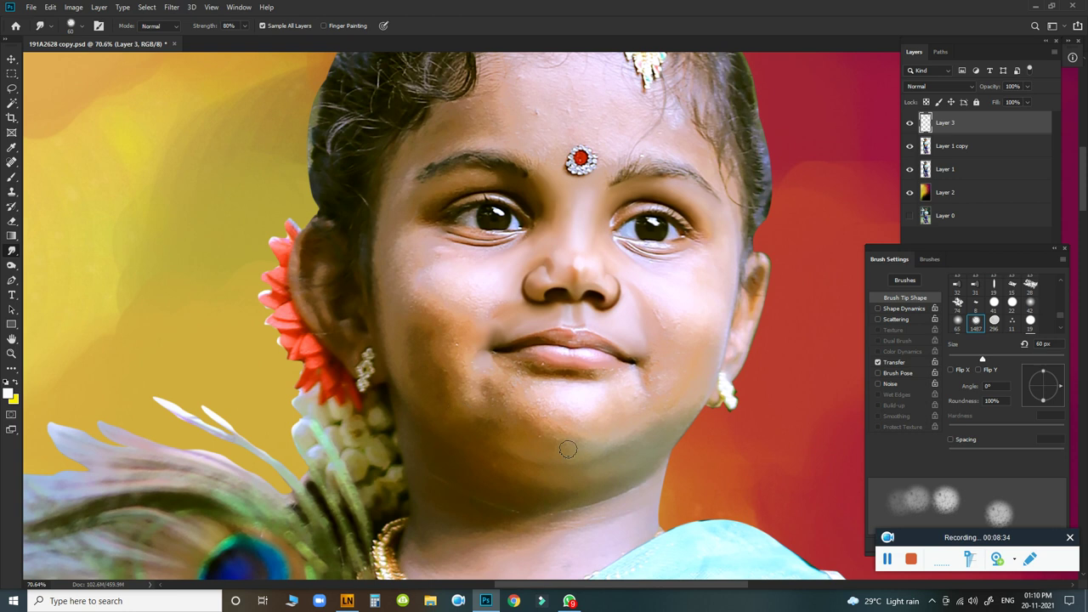
pyautogui.moveTo(533, 395); pyautogui.dragTo(418, 369)
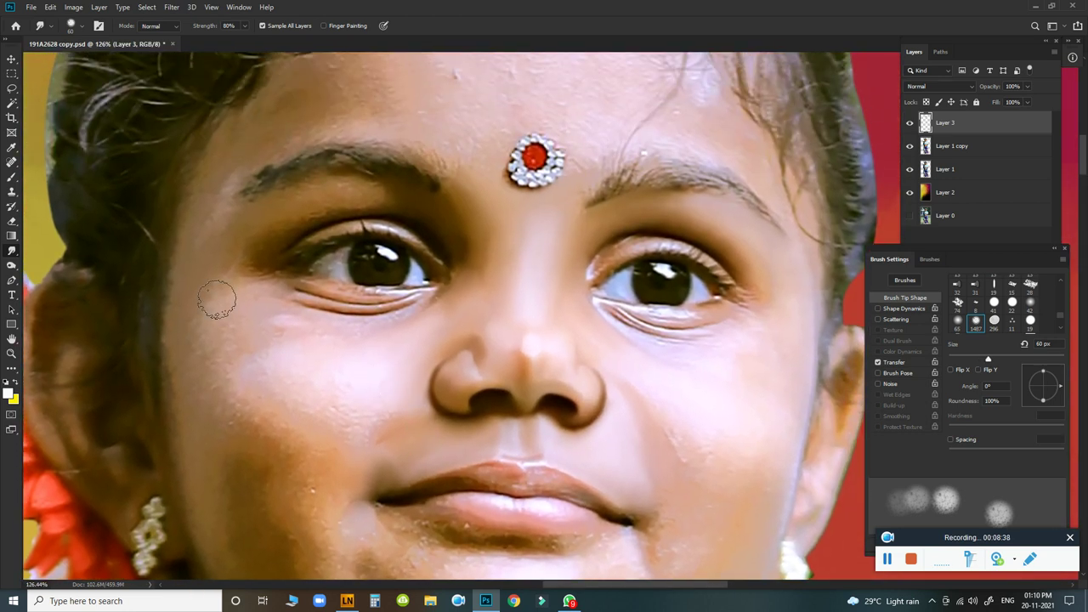
pyautogui.moveTo(232, 164)
pyautogui.mouseDown()
pyautogui.moveTo(304, 132)
pyautogui.moveTo(180, 223)
pyautogui.mouseUp()
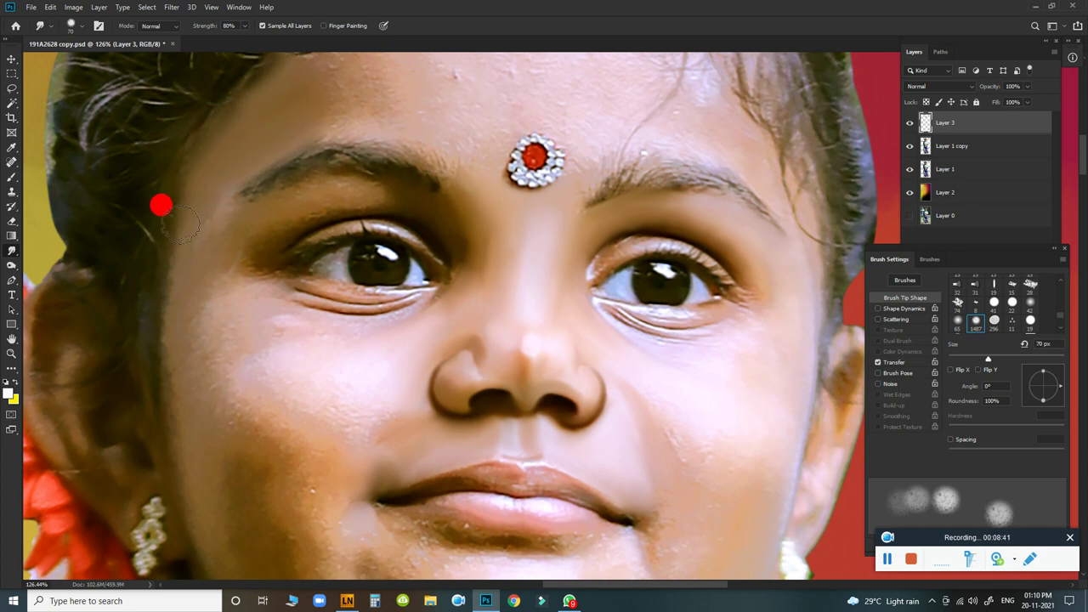
pyautogui.moveTo(172, 346)
pyautogui.mouseDown()
pyautogui.moveTo(205, 106)
pyautogui.moveTo(181, 377)
pyautogui.mouseUp()
# With a larger Smudge brush, smooth the cheek and the skin near the eye.
pyautogui.press(']')
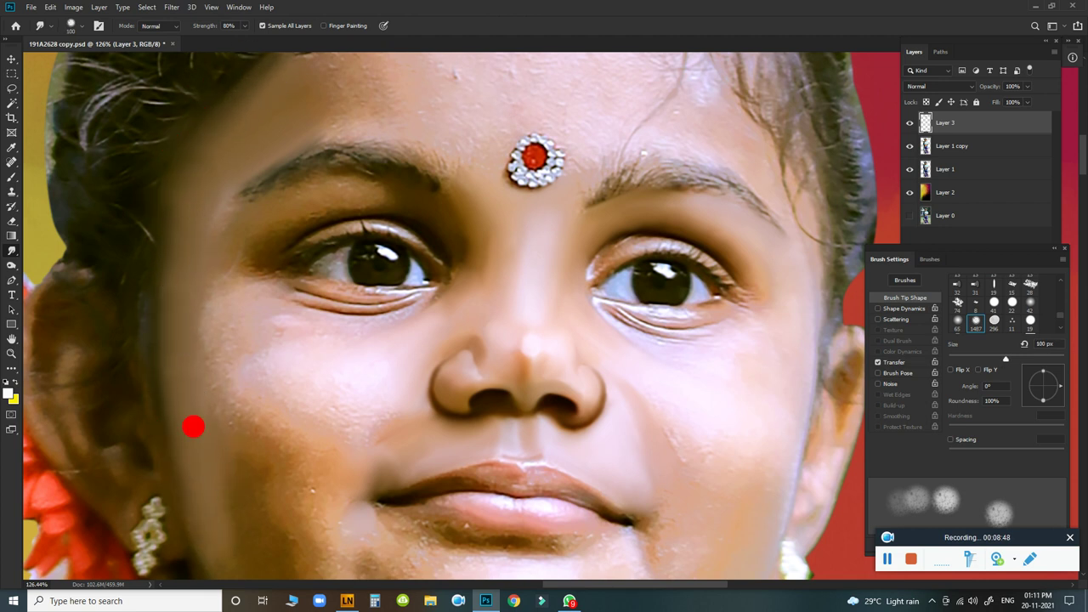
pyautogui.press(']')
pyautogui.moveTo(232, 457); pyautogui.dragTo(269, 401)
pyautogui.press(']')
pyautogui.press('[')
pyautogui.press('[')
pyautogui.press('[')
pyautogui.moveTo(196, 317); pyautogui.dragTo(209, 363)
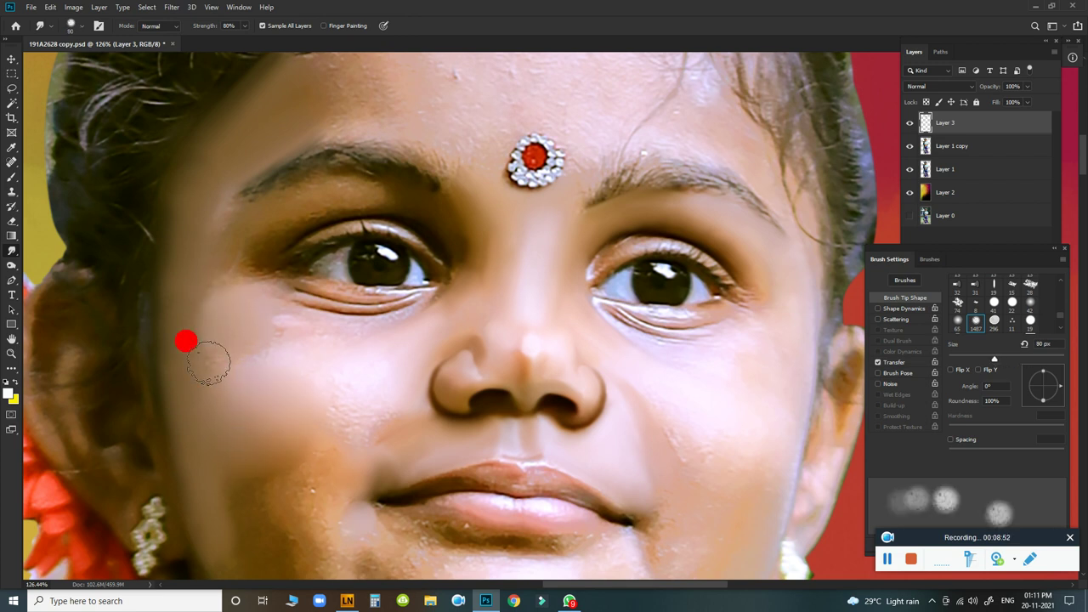
pyautogui.press('[')
pyautogui.press('[')
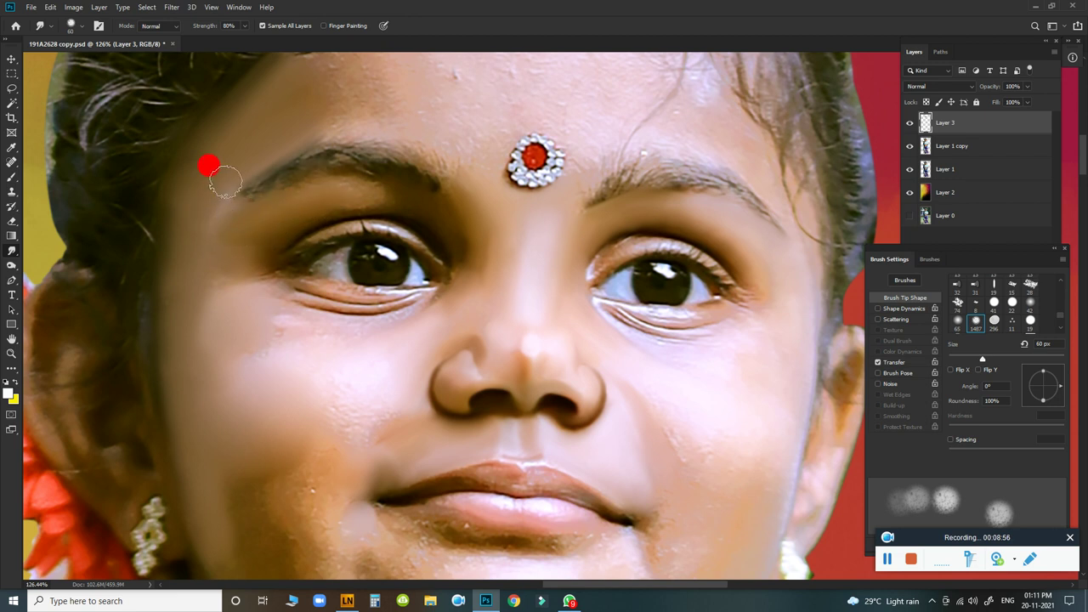
pyautogui.press('[')
# Smudge above the left eye, under the eyebrow, under the eye and at the inner corner.
pyautogui.click(344, 200)
pyautogui.moveTo(305, 197); pyautogui.dragTo(407, 206)
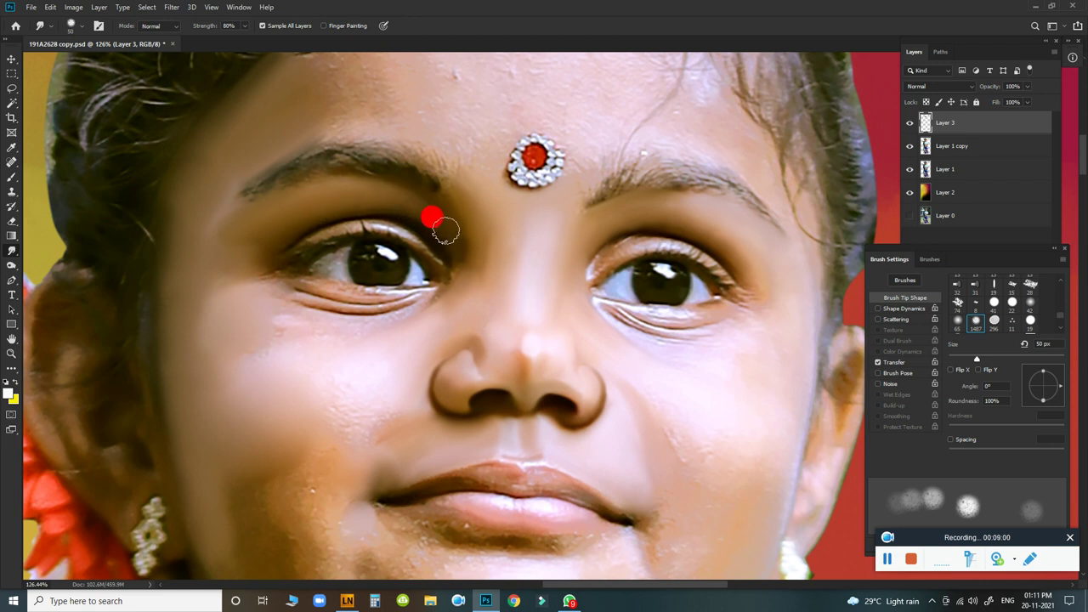
pyautogui.press('[')
pyautogui.press('[')
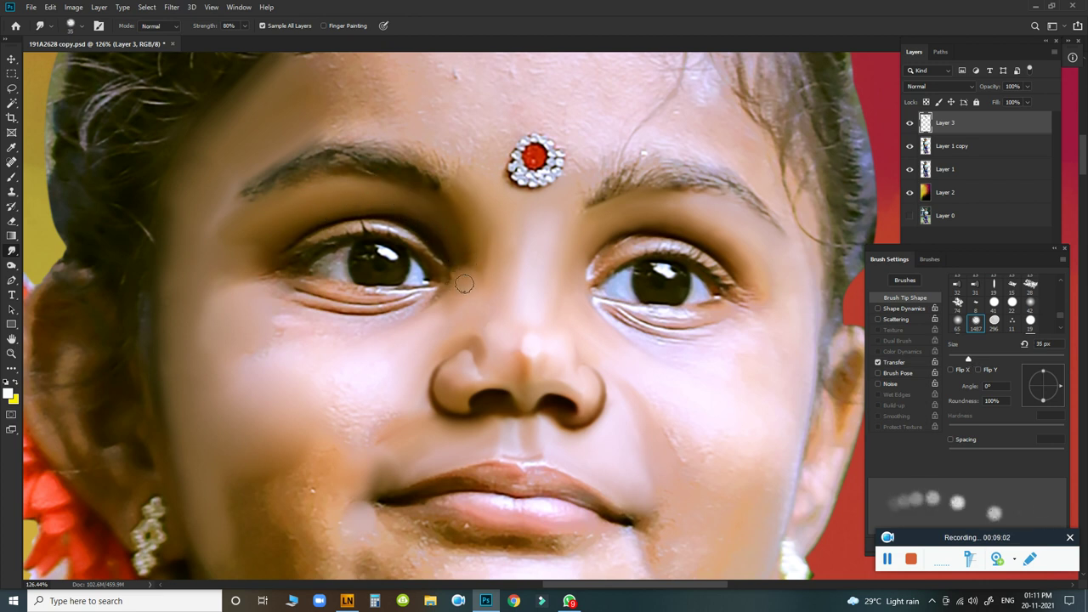
pyautogui.press(']')
pyautogui.moveTo(283, 306); pyautogui.dragTo(292, 313)
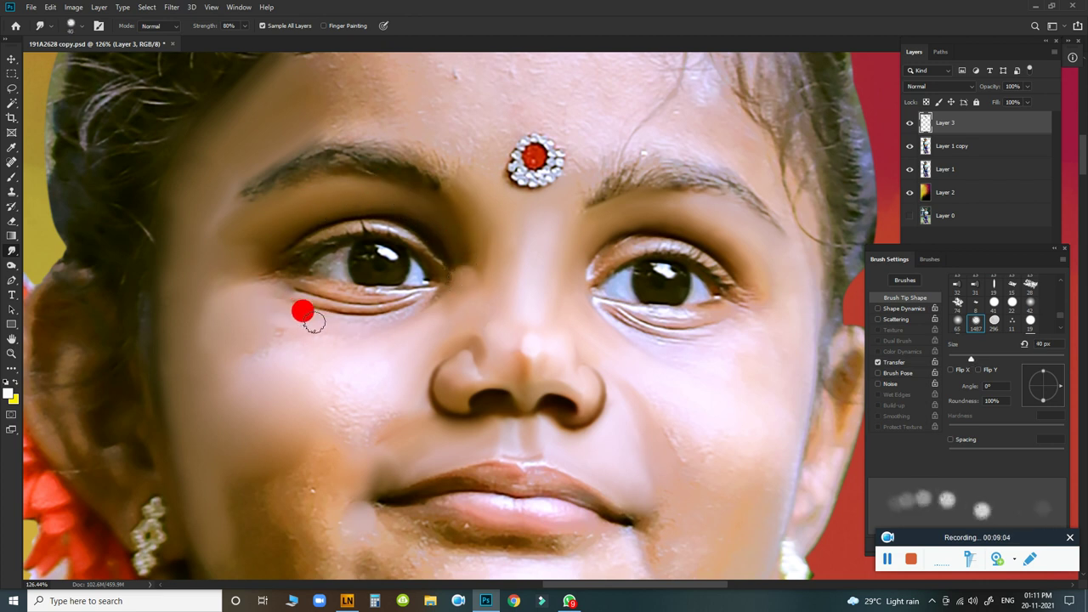
pyautogui.moveTo(366, 327); pyautogui.dragTo(407, 313)
pyautogui.press('[')
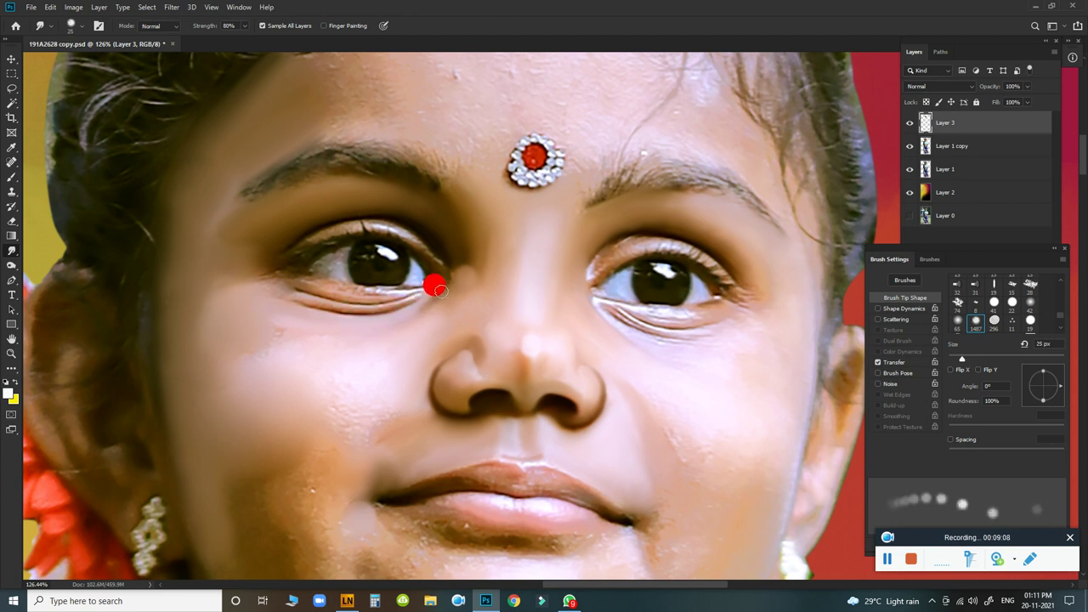
pyautogui.press(']')
pyautogui.press(']')
pyautogui.moveTo(394, 327)
pyautogui.mouseDown()
pyautogui.moveTo(401, 334)
pyautogui.moveTo(360, 323)
pyautogui.mouseUp()
# With a brush enlarged to 90–175 px, soften the left cheek, its lower part and edge.
pyautogui.press(']')
pyautogui.press(']')
pyautogui.press(']')
pyautogui.click(273, 331)
pyautogui.press(']')
pyautogui.press(']')
pyautogui.moveTo(316, 357); pyautogui.dragTo(304, 382)
pyautogui.press(']')
pyautogui.press(']')
pyautogui.click(315, 376)
pyautogui.press('[')
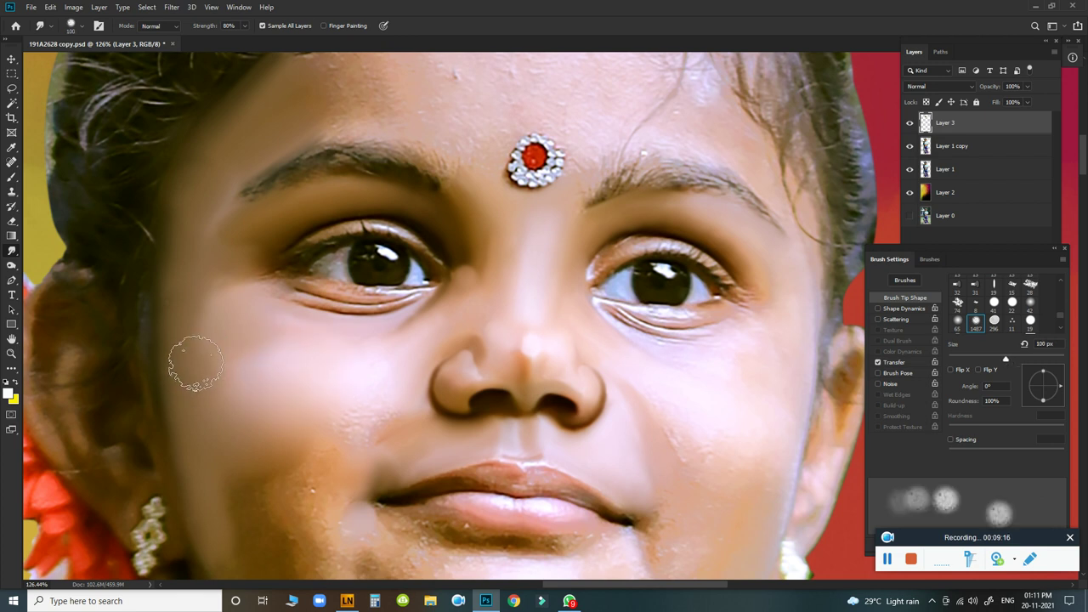
pyautogui.moveTo(206, 234)
pyautogui.mouseDown()
pyautogui.moveTo(206, 165)
pyautogui.moveTo(182, 223)
pyautogui.moveTo(201, 386)
pyautogui.moveTo(255, 413)
pyautogui.mouseUp()
pyautogui.press('[')
pyautogui.press('[')
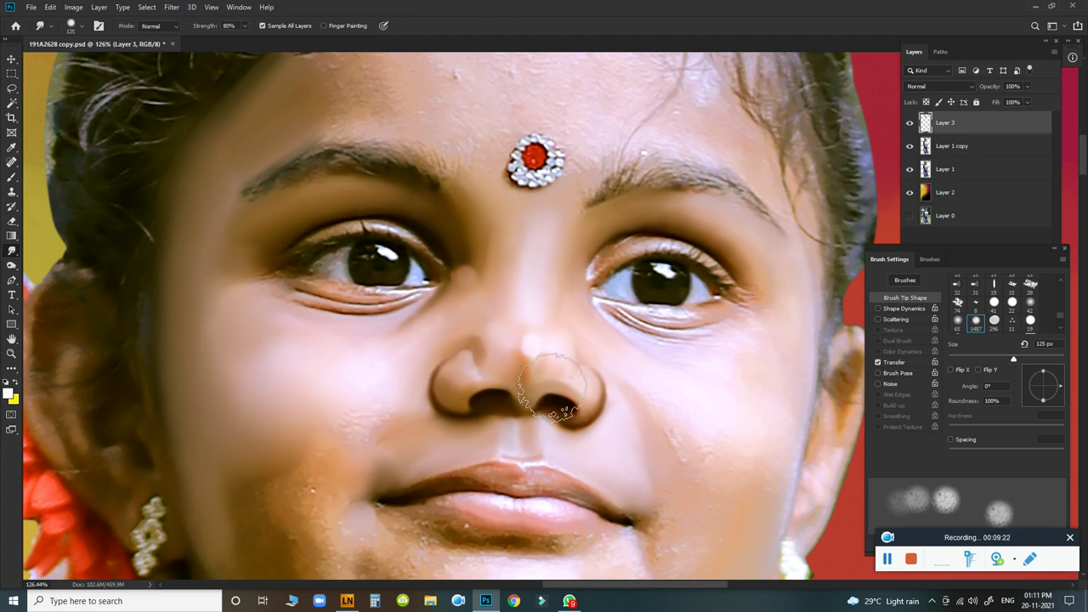
pyautogui.scroll(-3, 540, 408)
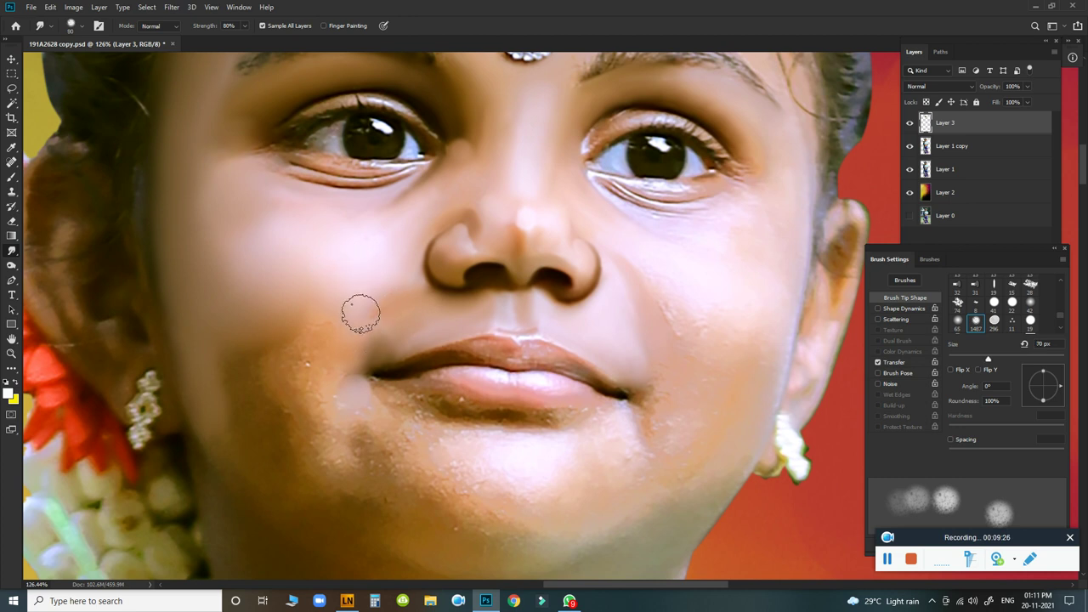
# Smudge the left cheek down toward the jaw and back up toward the eye.
pyautogui.moveTo(389, 281); pyautogui.dragTo(363, 311)
pyautogui.moveTo(291, 381); pyautogui.dragTo(315, 335)
pyautogui.press(']')
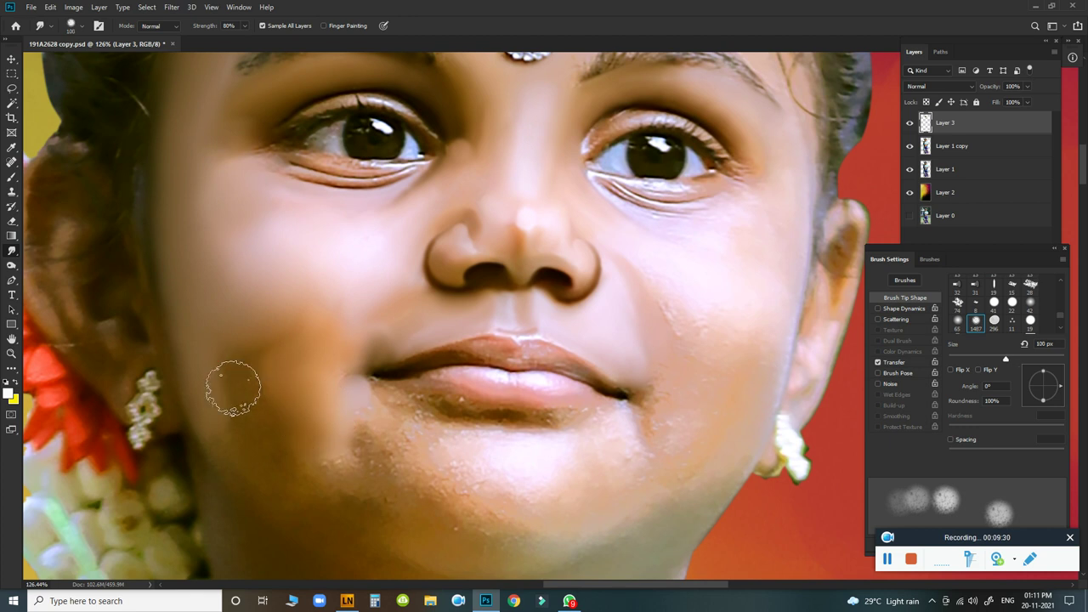
pyautogui.moveTo(238, 396)
pyautogui.mouseDown()
pyautogui.moveTo(273, 459)
pyautogui.moveTo(313, 481)
pyautogui.mouseUp()
pyautogui.press(']')
pyautogui.moveTo(273, 384); pyautogui.dragTo(214, 343)
# With brush sizes up to about 250 px, smooth the broad cheek, outer edge and lower cheek.
pyautogui.press(']')
pyautogui.press(']')
pyautogui.moveTo(291, 297); pyautogui.dragTo(295, 289)
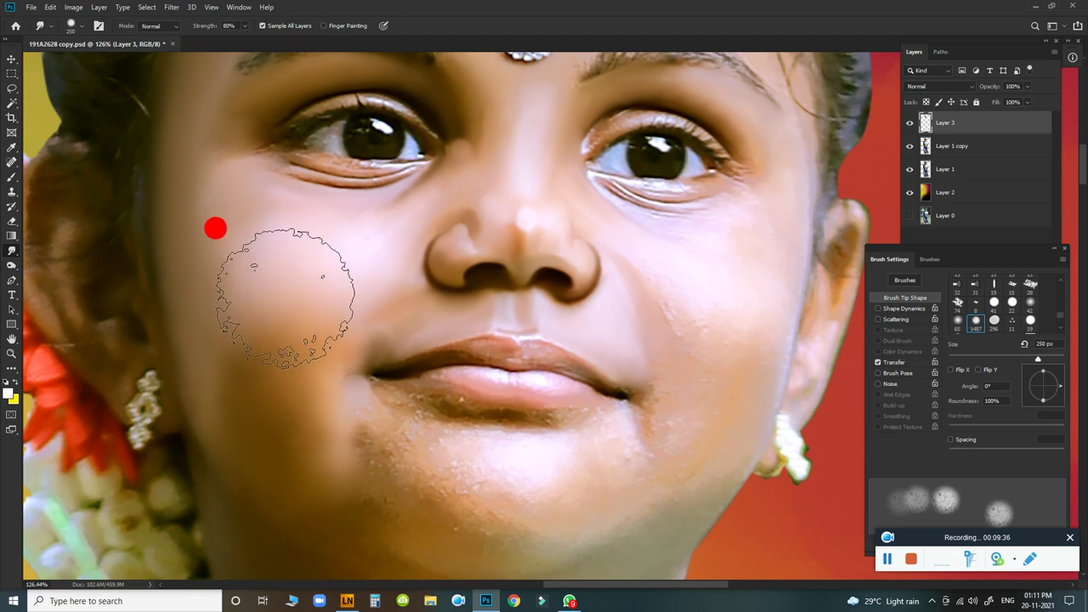
pyautogui.press(']')
pyautogui.press('[')
pyautogui.press('[')
pyautogui.press('[')
pyautogui.press('[')
pyautogui.press('[')
pyautogui.moveTo(213, 388)
pyautogui.mouseDown()
pyautogui.moveTo(224, 422)
pyautogui.moveTo(170, 250)
pyautogui.moveTo(243, 447)
pyautogui.mouseUp()
pyautogui.press(']')
pyautogui.press(']')
pyautogui.press(']')
pyautogui.moveTo(272, 370); pyautogui.dragTo(281, 465)
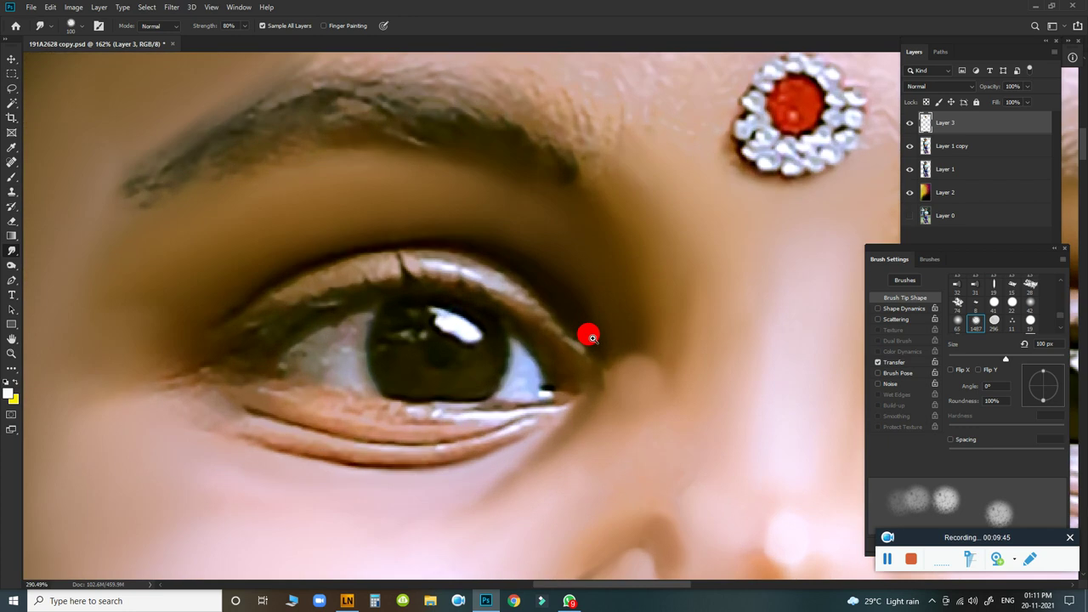
pyautogui.moveTo(400, 222)
pyautogui.mouseDown()
pyautogui.moveTo(616, 274)
pyautogui.moveTo(427, 312)
pyautogui.mouseUp()
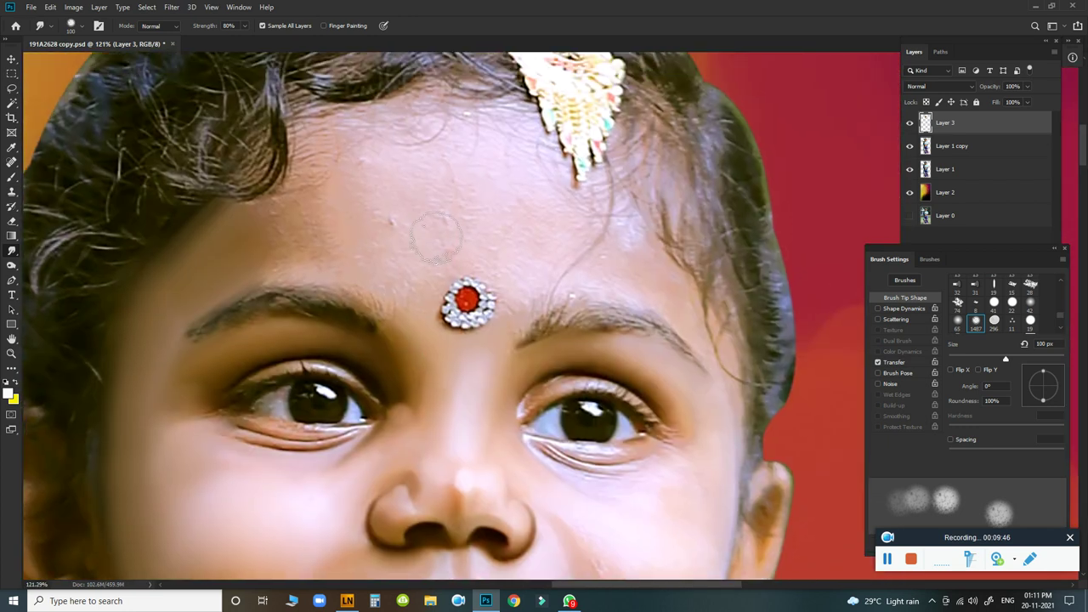
# Smudge the forehead along the hairline and the temple beside the eye, 125 down to 70 px.
pyautogui.press(']')
pyautogui.moveTo(287, 211)
pyautogui.mouseDown()
pyautogui.moveTo(355, 138)
pyautogui.moveTo(485, 133)
pyautogui.moveTo(505, 138)
pyautogui.moveTo(449, 195)
pyautogui.moveTo(272, 241)
pyautogui.moveTo(377, 263)
pyautogui.moveTo(392, 281)
pyautogui.moveTo(383, 231)
pyautogui.moveTo(413, 207)
pyautogui.moveTo(418, 267)
pyautogui.moveTo(401, 287)
pyautogui.moveTo(493, 230)
pyautogui.moveTo(529, 267)
pyautogui.moveTo(529, 193)
pyautogui.moveTo(603, 236)
pyautogui.moveTo(549, 263)
pyautogui.mouseUp()
pyautogui.press(']')
pyautogui.press('[')
pyautogui.moveTo(562, 266); pyautogui.dragTo(653, 256)
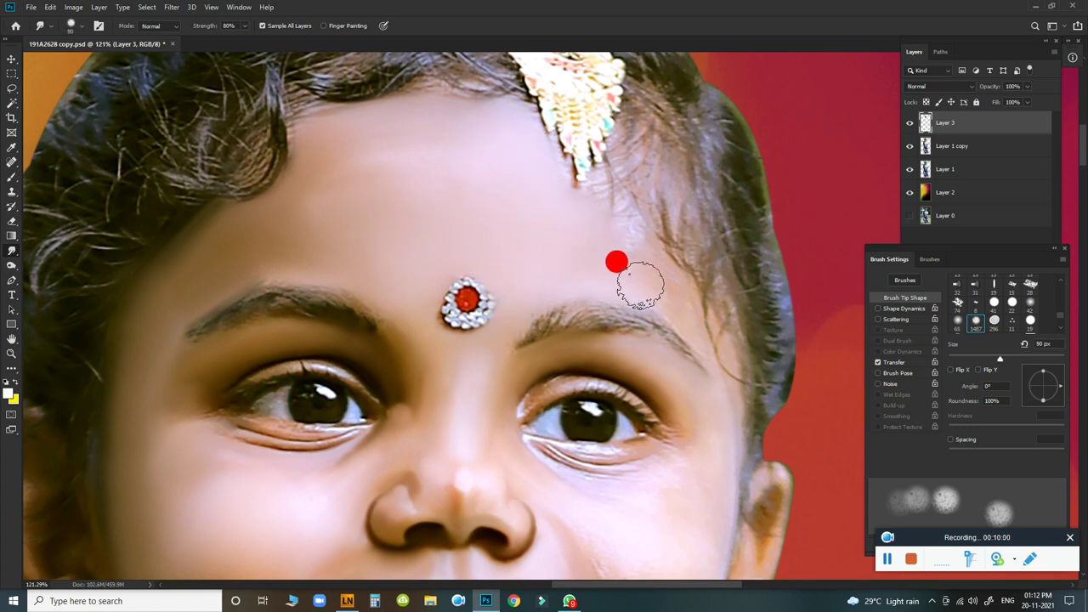
pyautogui.press('[')
pyautogui.press('[')
pyautogui.moveTo(712, 348)
pyautogui.mouseDown()
pyautogui.moveTo(718, 421)
pyautogui.moveTo(723, 192)
pyautogui.mouseUp()
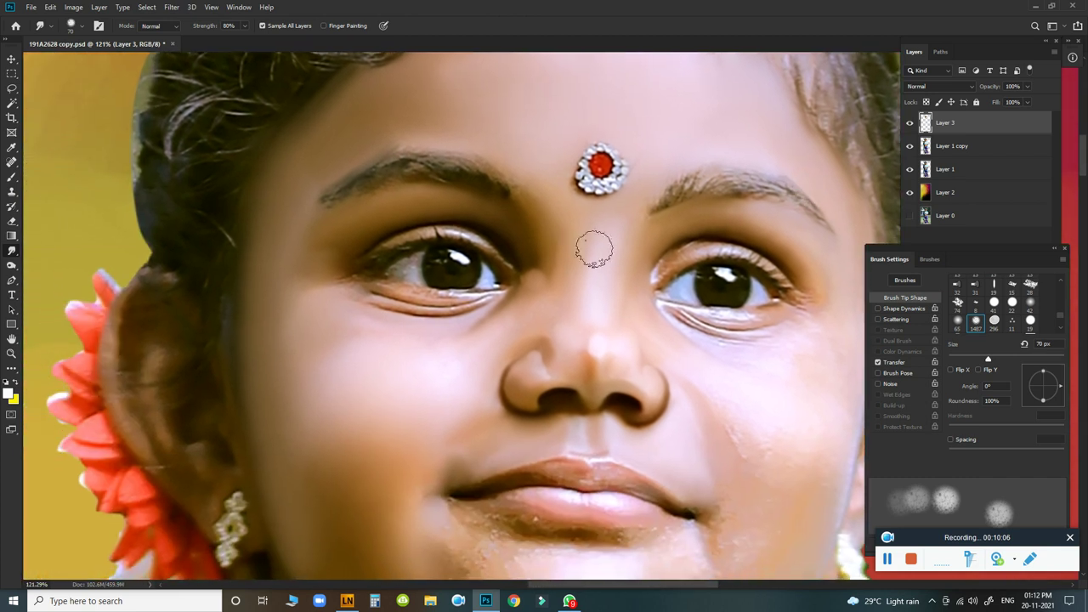
# Zoom in close on the left eye and rotate the canvas view to follow it.
pyautogui.moveTo(544, 235); pyautogui.dragTo(613, 244)
pyautogui.press('r')
pyautogui.moveTo(721, 218); pyautogui.dragTo(754, 151)
pyautogui.scroll(2, 620, 243)
pyautogui.scroll(1, 607, 255)
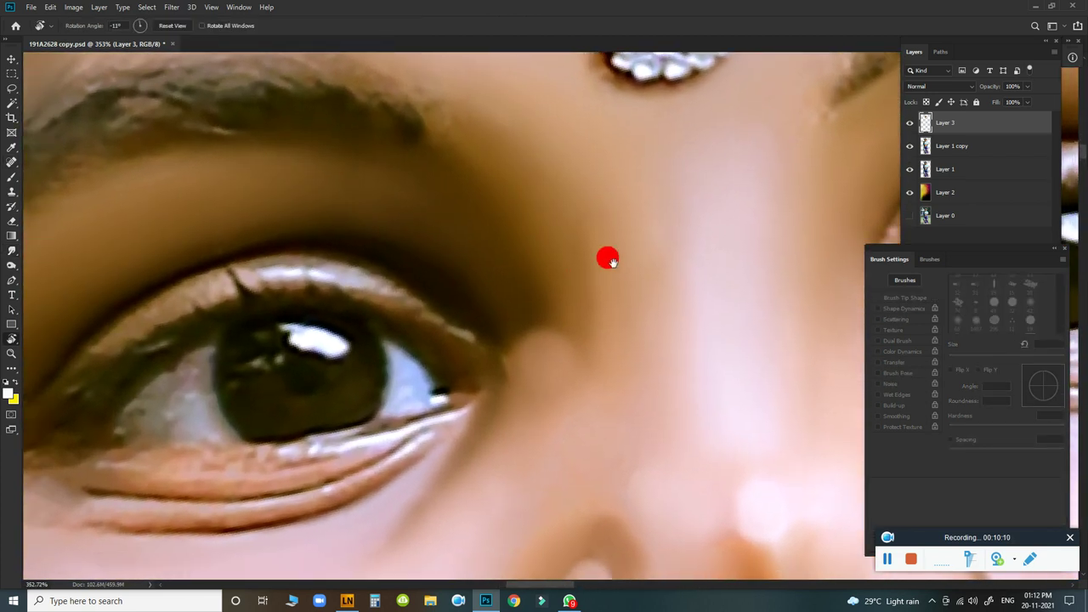
# Switch from the Brush to the Mixer Brush tool.
pyautogui.scroll(1, 692, 160)
pyautogui.scroll(1, 645, 202)
pyautogui.press('b')
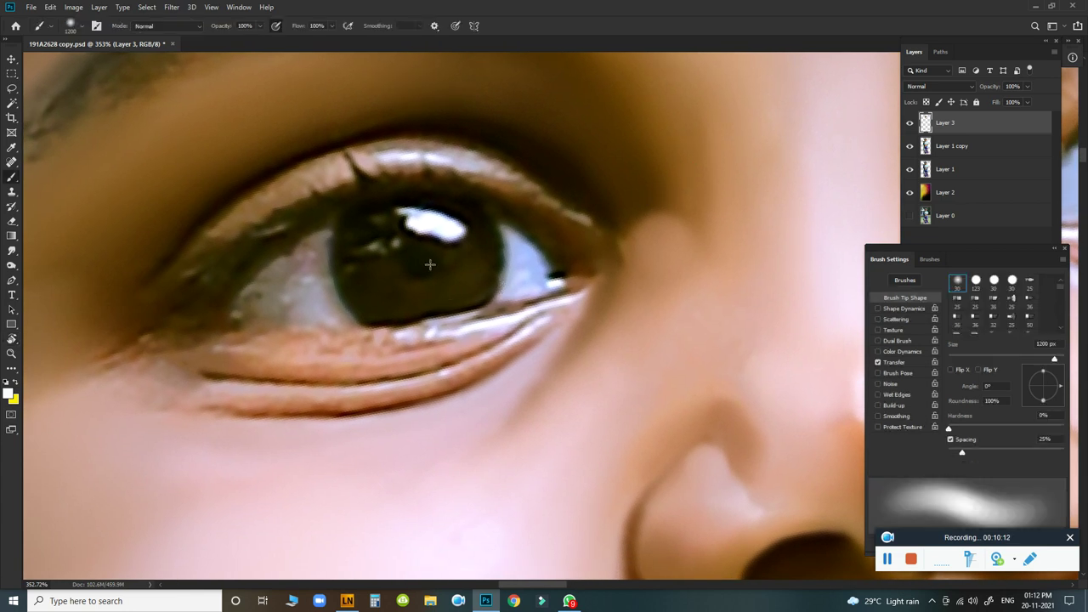
pyautogui.rightClick(15, 181)
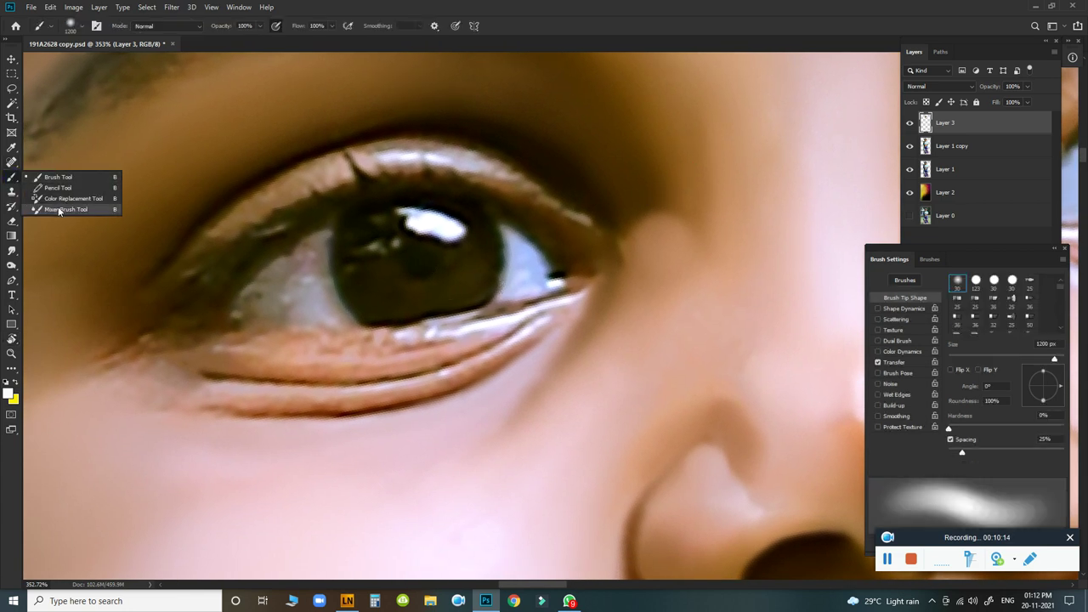
pyautogui.click(59, 213)
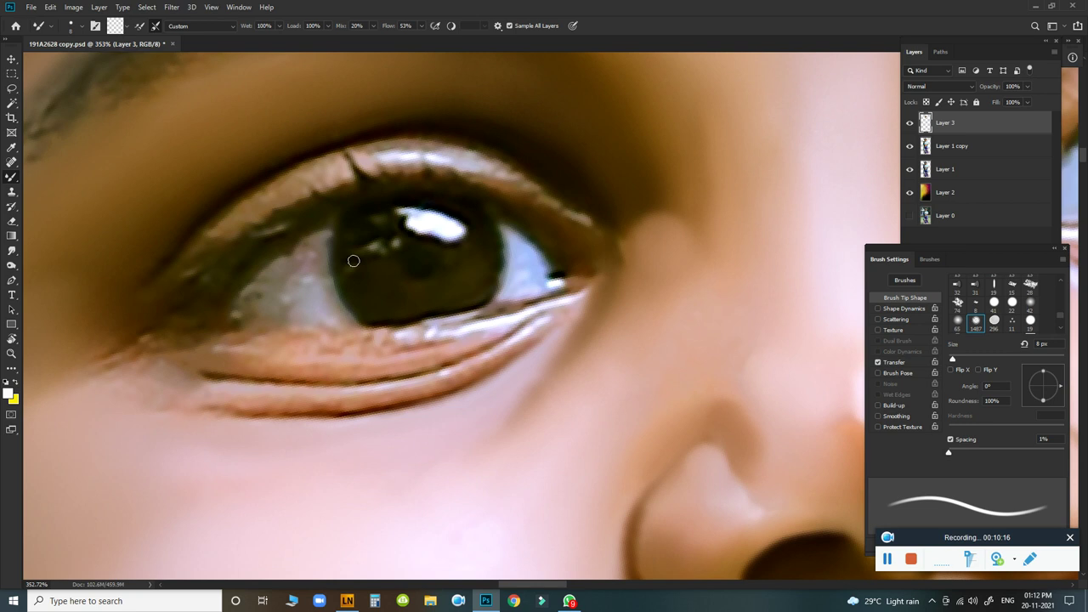
# Paint along the upper eyelid and lash line from corner to corner with the Mixer Brush.
pyautogui.press(']')
pyautogui.press(']')
pyautogui.press(']')
pyautogui.moveTo(214, 189); pyautogui.dragTo(223, 176)
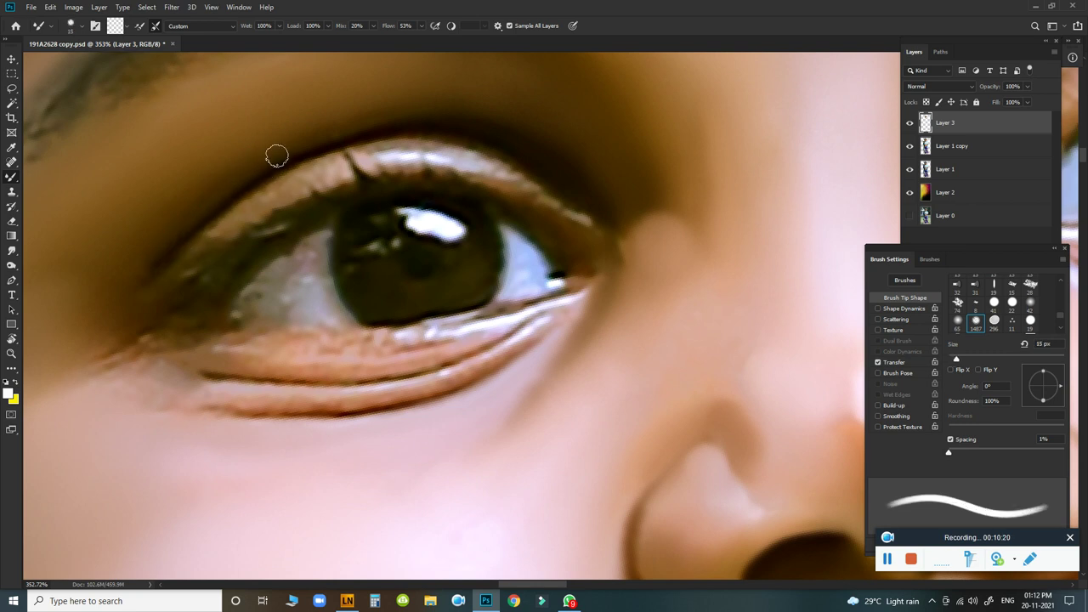
pyautogui.moveTo(143, 251); pyautogui.dragTo(303, 147)
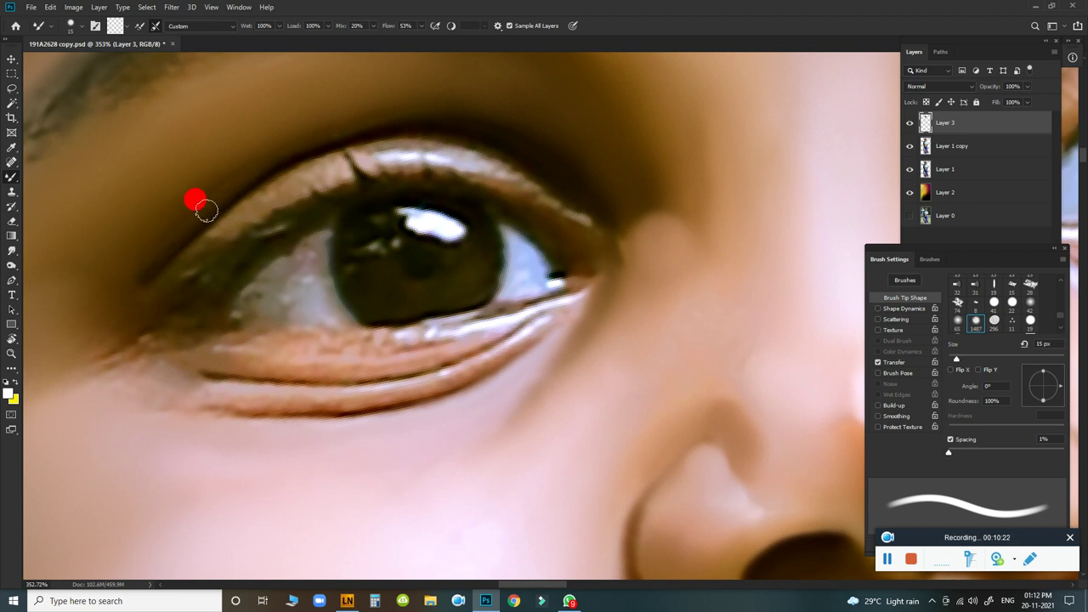
pyautogui.moveTo(418, 117); pyautogui.dragTo(478, 138)
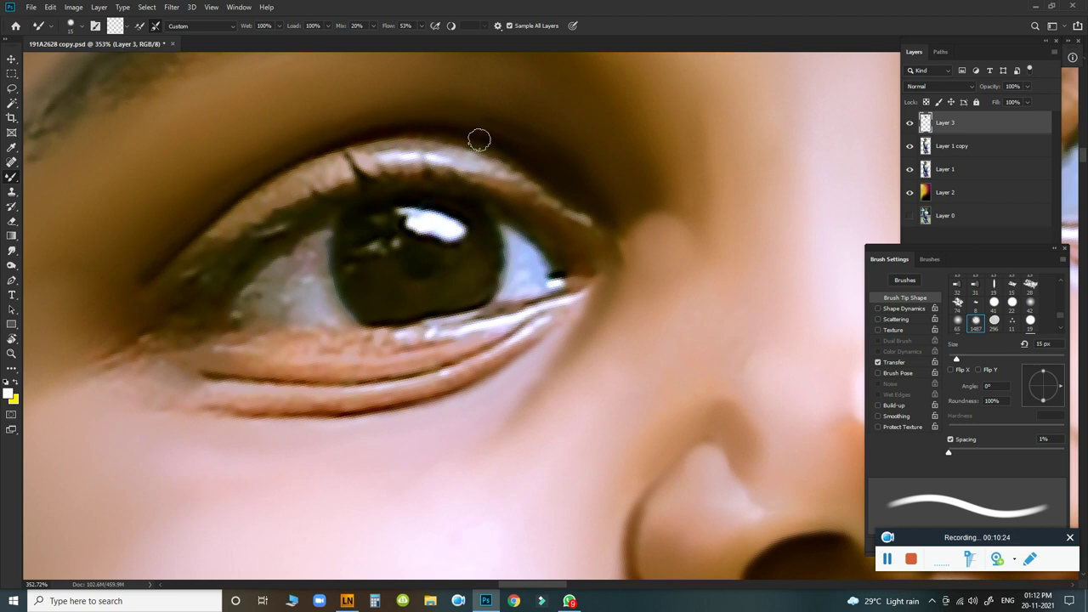
pyautogui.moveTo(587, 201); pyautogui.dragTo(485, 141)
pyautogui.moveTo(122, 277); pyautogui.dragTo(170, 287)
pyautogui.moveTo(218, 213)
pyautogui.mouseDown()
pyautogui.moveTo(275, 198)
pyautogui.moveTo(331, 153)
pyautogui.moveTo(416, 141)
pyautogui.moveTo(569, 208)
pyautogui.moveTo(603, 236)
pyautogui.mouseUp()
# Dab and extend the upper lash line toward the outer eye corner.
pyautogui.press(']')
pyautogui.click(266, 175)
pyautogui.press('[')
pyautogui.click(474, 197)
pyautogui.moveTo(474, 197); pyautogui.dragTo(563, 247)
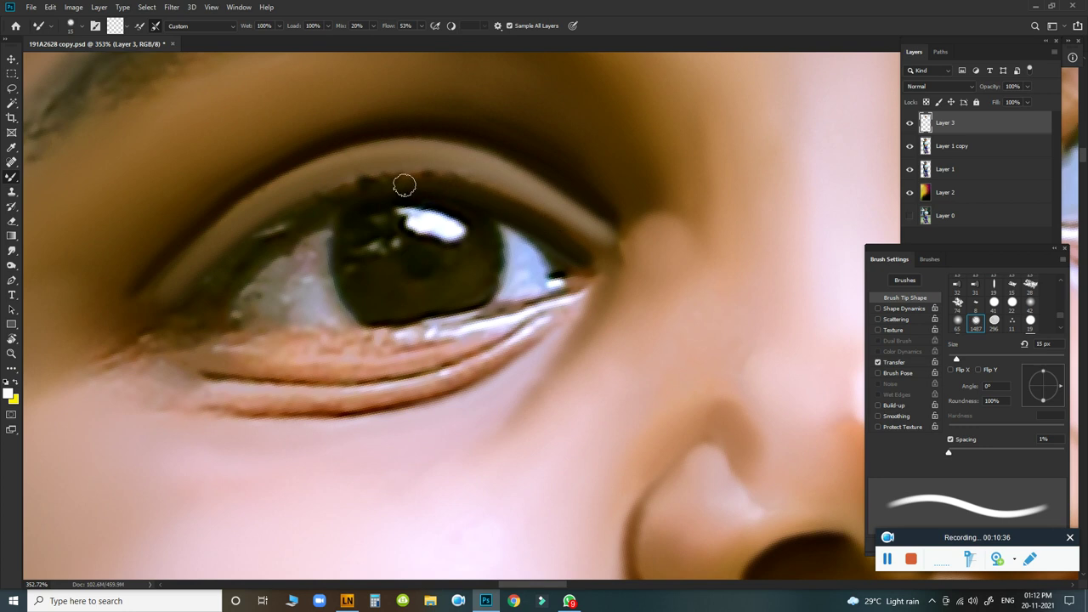
pyautogui.moveTo(333, 208); pyautogui.dragTo(300, 214)
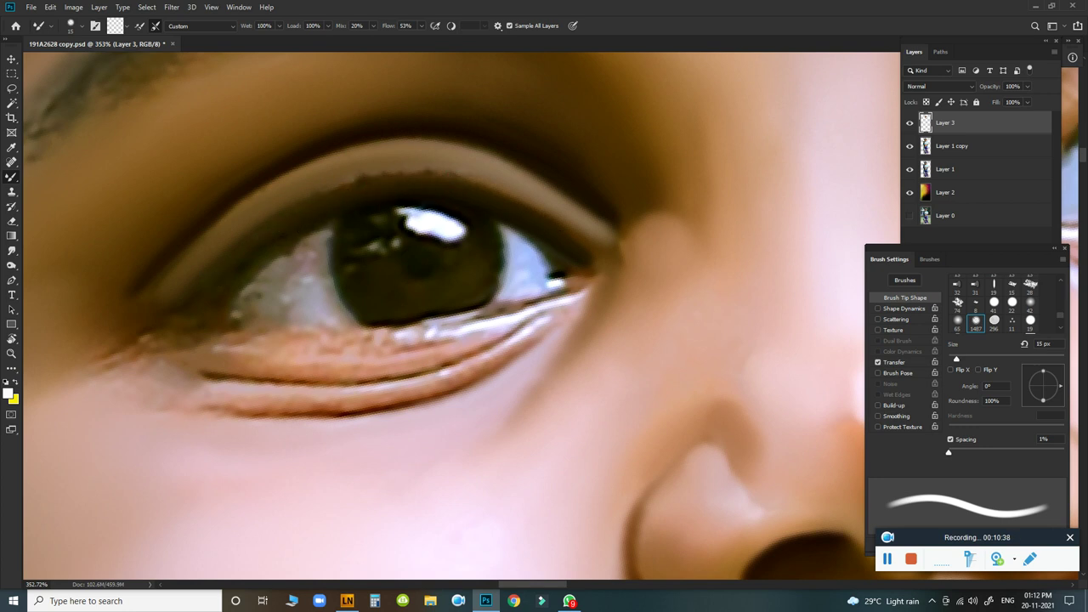
# Blend the eye's left corner and smooth the upper eyelid line at 15–20 px.
pyautogui.press(']')
pyautogui.moveTo(107, 341)
pyautogui.mouseDown()
pyautogui.moveTo(138, 320)
pyautogui.moveTo(107, 342)
pyautogui.mouseUp()
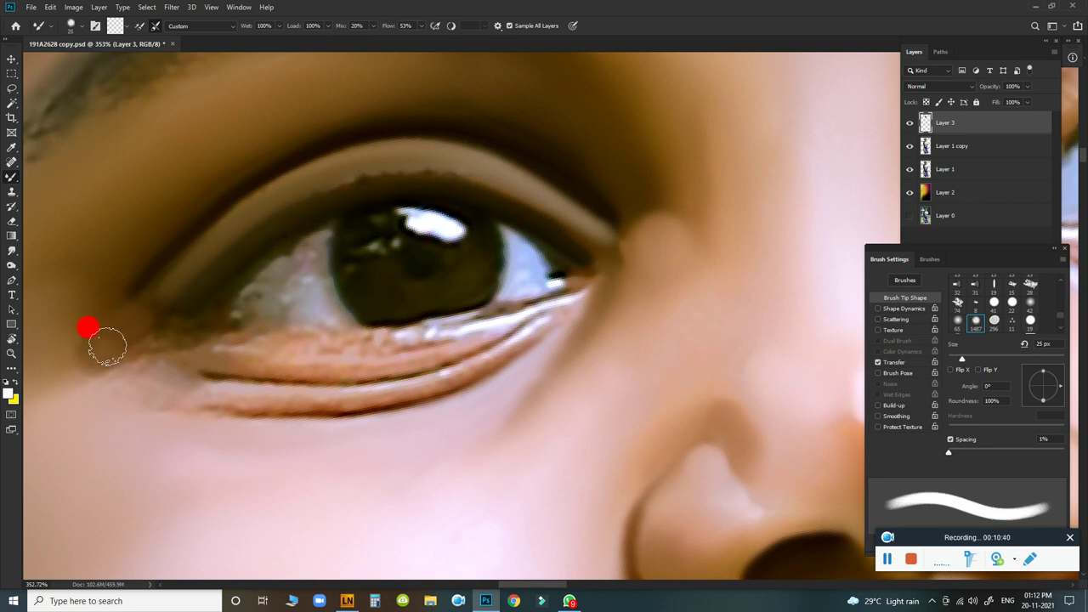
pyautogui.press('[')
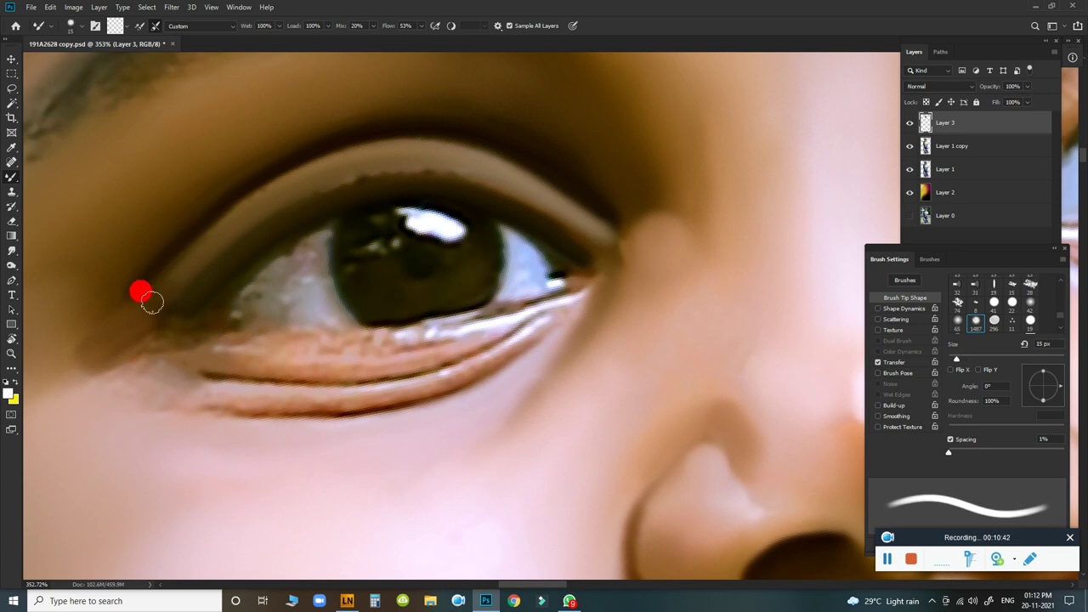
pyautogui.moveTo(129, 299); pyautogui.dragTo(160, 303)
pyautogui.press(']')
pyautogui.press('[')
pyautogui.click(279, 203)
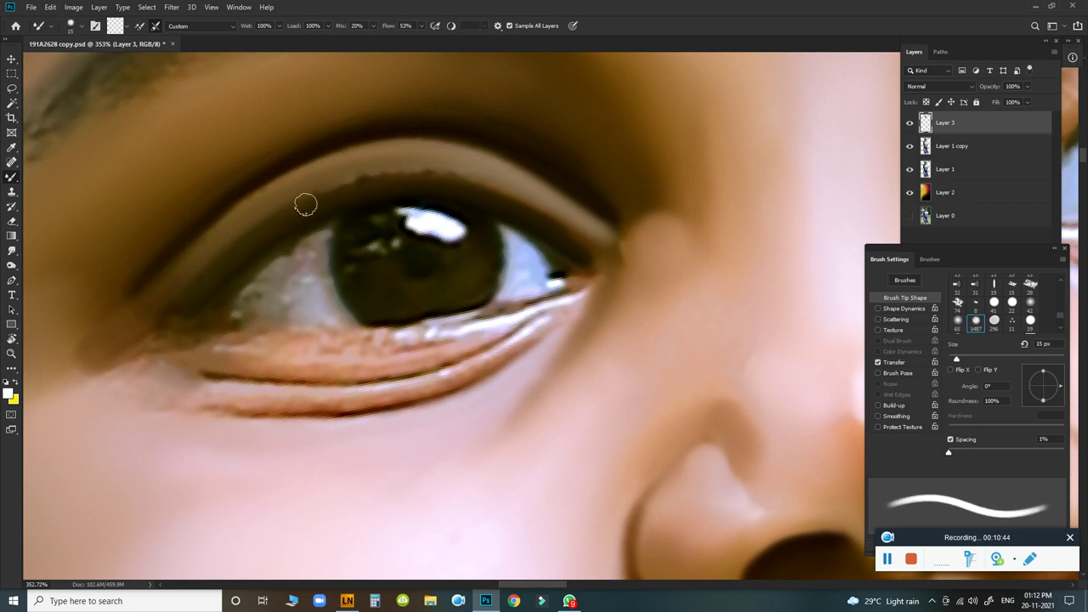
pyautogui.moveTo(337, 197); pyautogui.dragTo(492, 191)
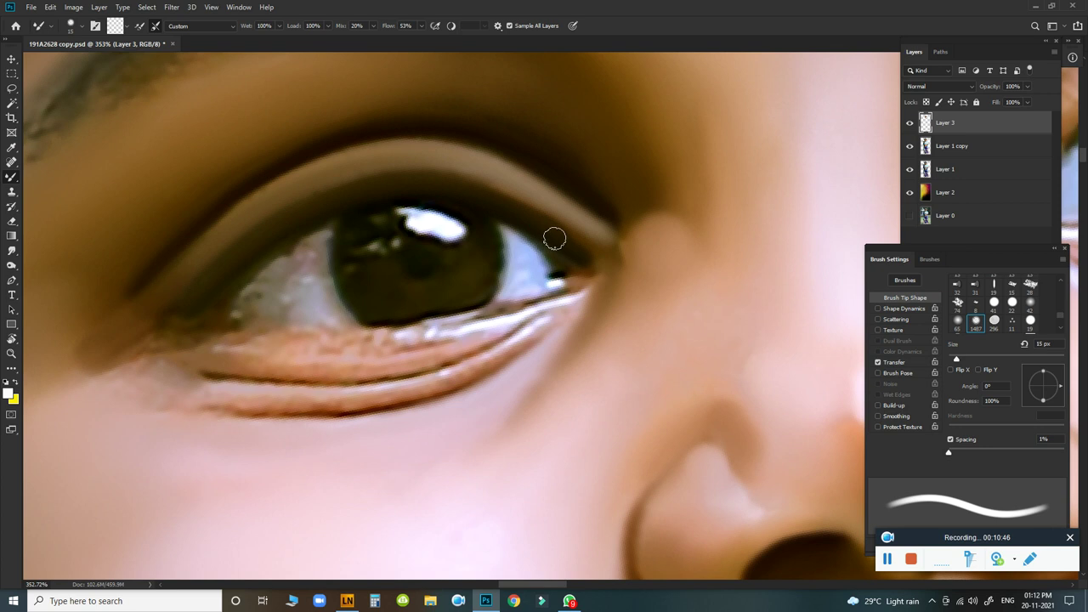
# Lighten skin below the eye corner, then darken and smooth the lower lash line at 10 px.
pyautogui.press(']')
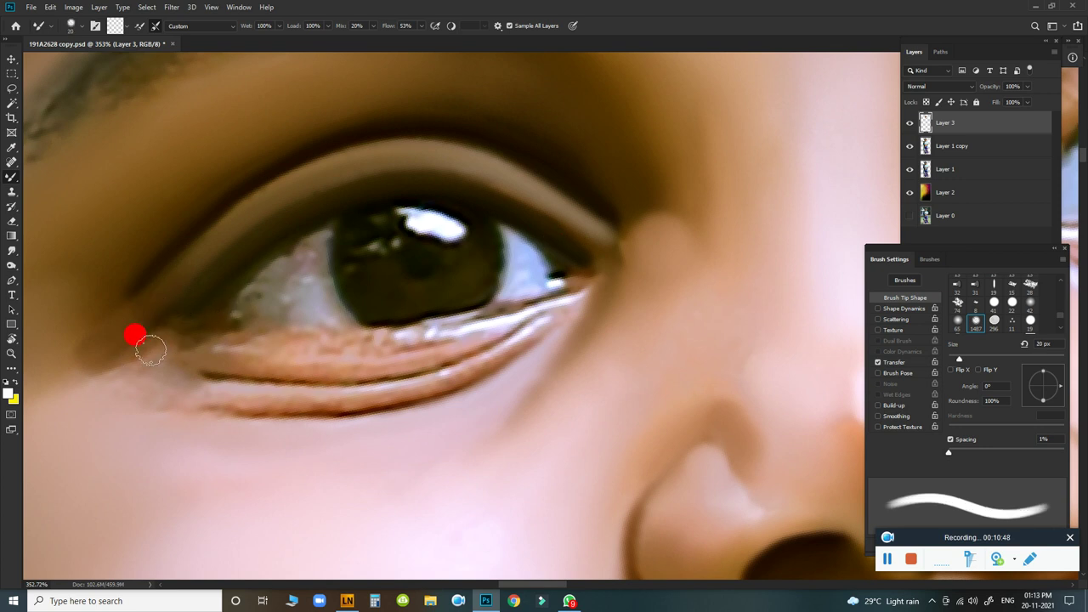
pyautogui.moveTo(136, 332); pyautogui.dragTo(130, 372)
pyautogui.press('[')
pyautogui.press('[')
pyautogui.moveTo(205, 313)
pyautogui.mouseDown()
pyautogui.moveTo(351, 338)
pyautogui.moveTo(267, 335)
pyautogui.mouseUp()
pyautogui.moveTo(366, 326); pyautogui.dragTo(392, 328)
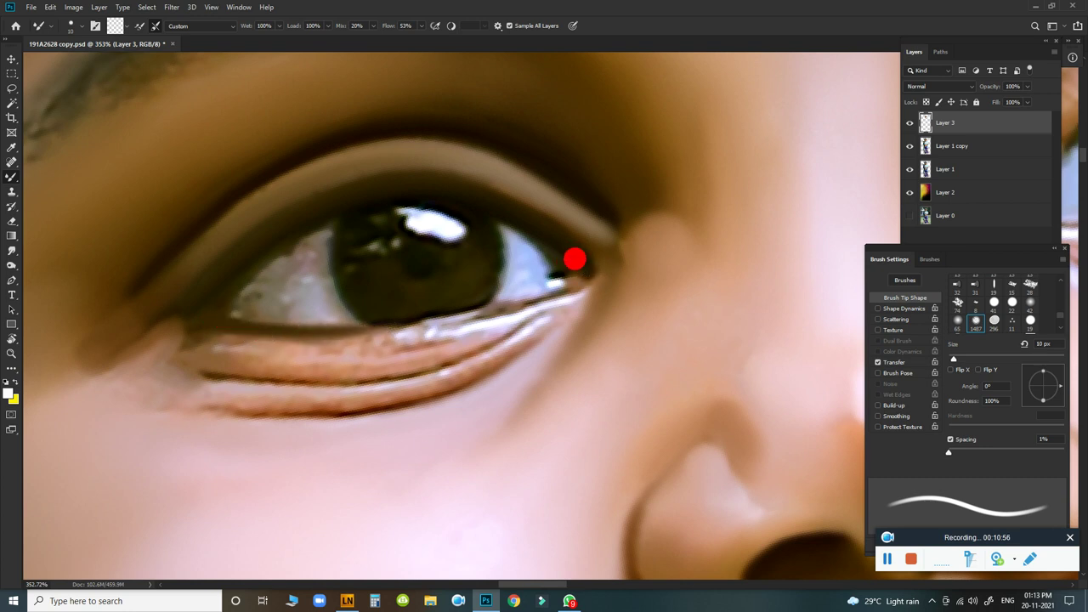
pyautogui.moveTo(577, 250); pyautogui.dragTo(562, 289)
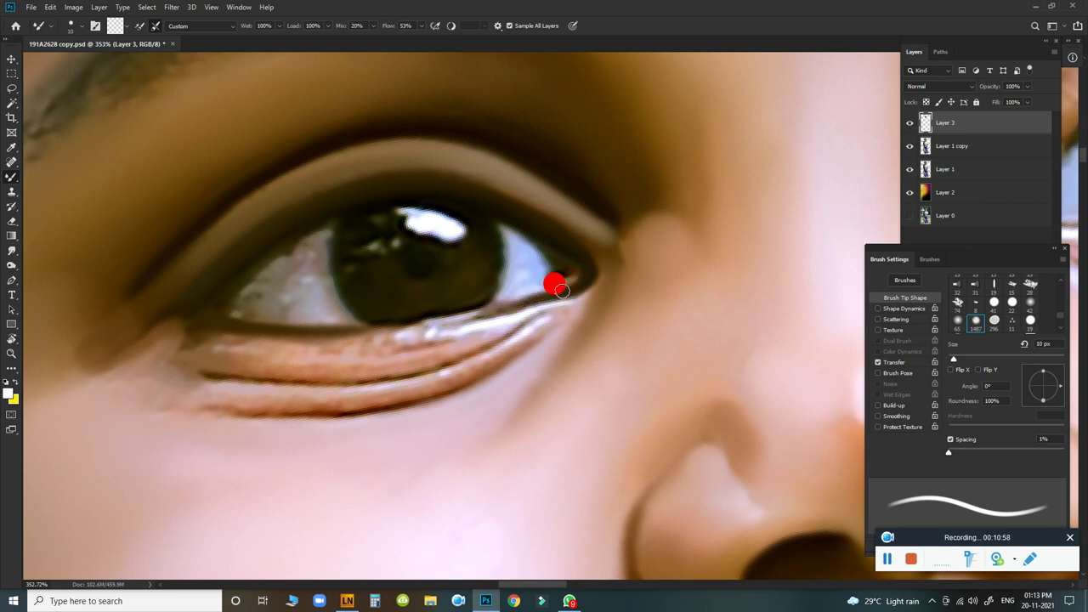
pyautogui.moveTo(531, 301)
pyautogui.mouseDown()
pyautogui.moveTo(323, 323)
pyautogui.moveTo(417, 315)
pyautogui.mouseUp()
# Brighten the eye white right of the iris and paint the lid line around that corner.
pyautogui.press(']')
pyautogui.moveTo(517, 243); pyautogui.dragTo(527, 253)
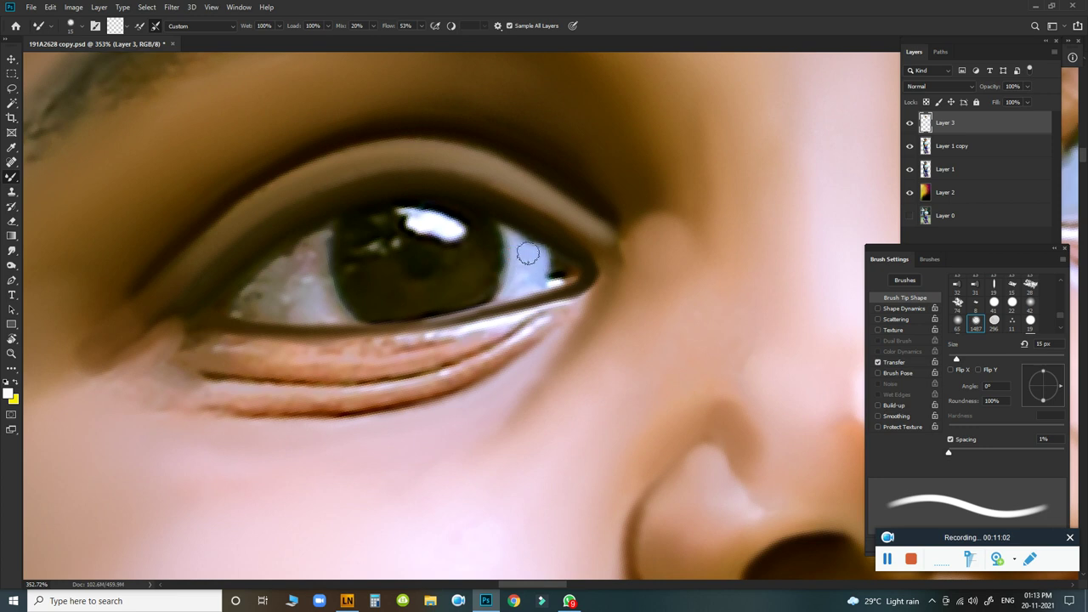
pyautogui.press('[')
pyautogui.moveTo(516, 242)
pyautogui.mouseDown()
pyautogui.moveTo(547, 261)
pyautogui.moveTo(510, 247)
pyautogui.mouseUp()
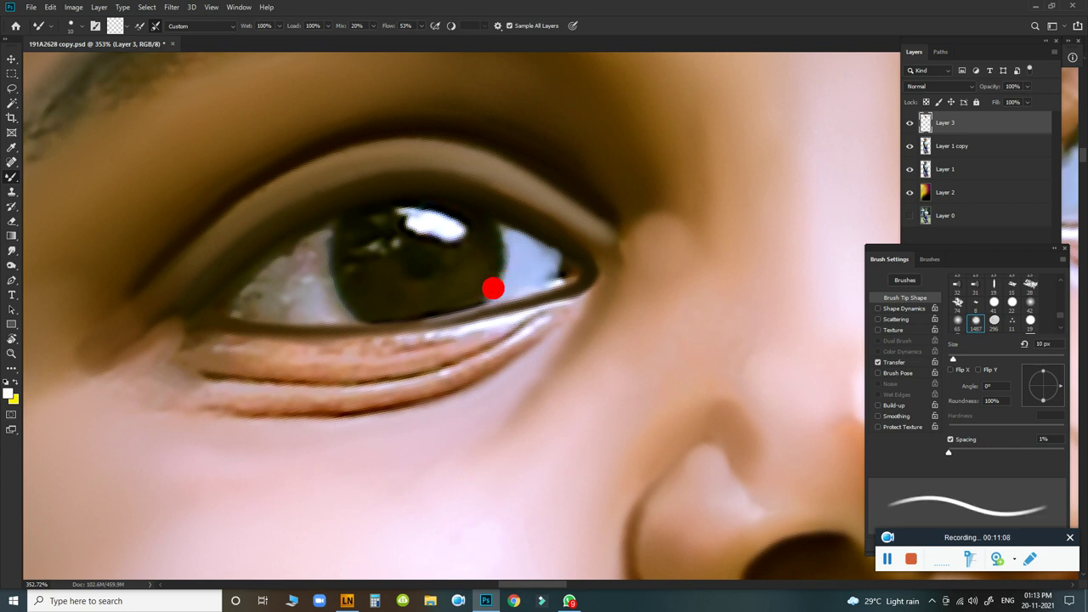
pyautogui.moveTo(507, 269)
pyautogui.mouseDown()
pyautogui.moveTo(504, 243)
pyautogui.moveTo(521, 246)
pyautogui.moveTo(519, 277)
pyautogui.moveTo(566, 270)
pyautogui.mouseUp()
pyautogui.press('[')
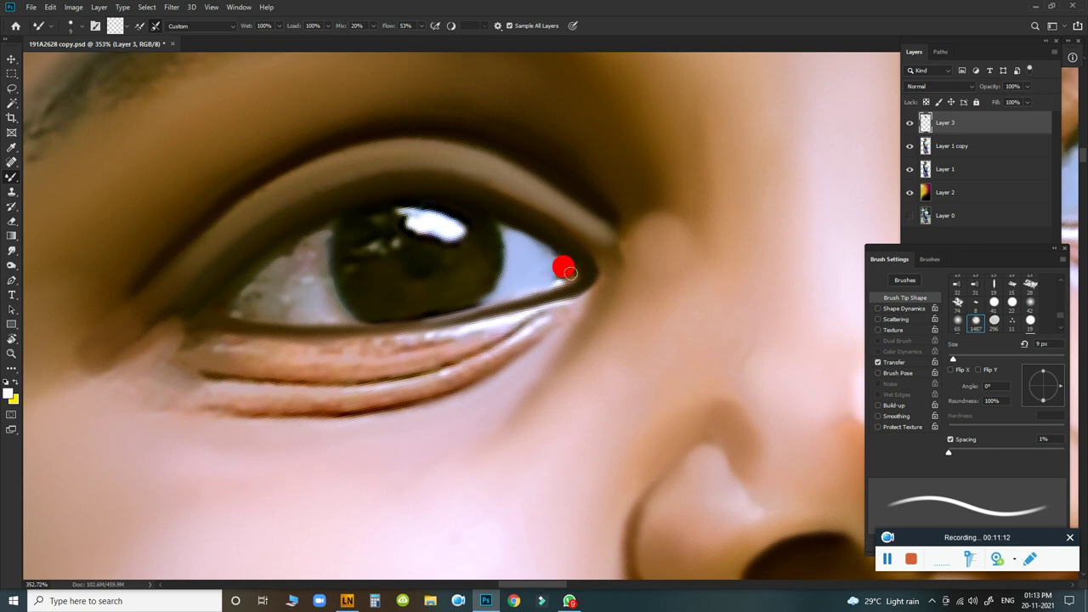
pyautogui.moveTo(512, 214)
pyautogui.mouseDown()
pyautogui.moveTo(492, 199)
pyautogui.moveTo(585, 265)
pyautogui.moveTo(542, 295)
pyautogui.moveTo(557, 276)
pyautogui.mouseUp()
pyautogui.press(']')
# Blend the iris edge and smooth the eye white left of the iris toward the corner.
pyautogui.press(']')
pyautogui.moveTo(481, 218)
pyautogui.mouseDown()
pyautogui.moveTo(474, 214)
pyautogui.moveTo(486, 243)
pyautogui.moveTo(470, 287)
pyautogui.moveTo(483, 245)
pyautogui.mouseUp()
pyautogui.press(']')
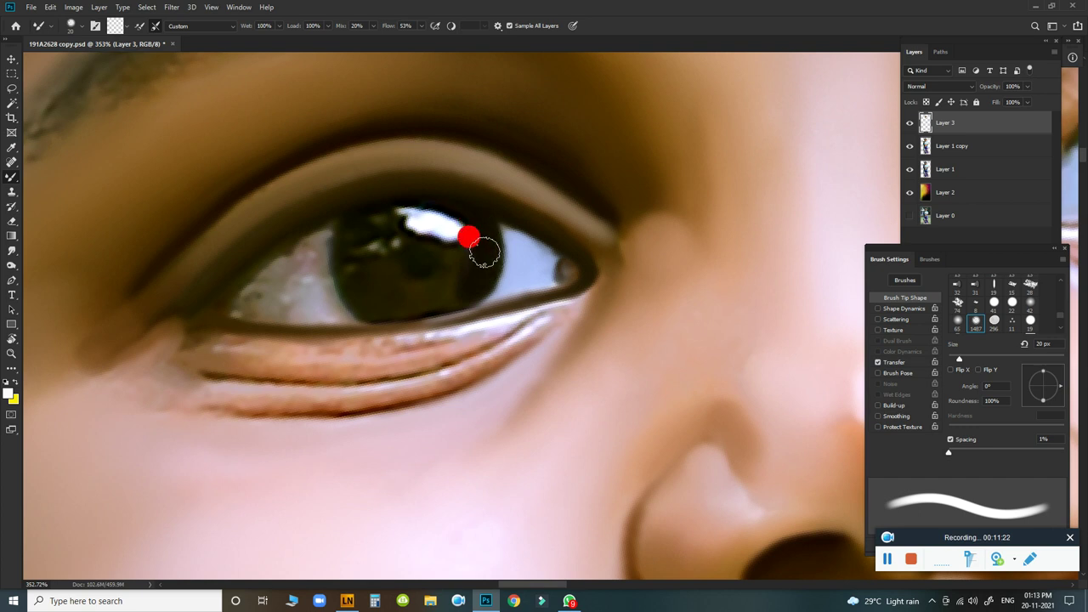
pyautogui.moveTo(289, 298)
pyautogui.mouseDown()
pyautogui.moveTo(258, 289)
pyautogui.moveTo(273, 292)
pyautogui.moveTo(296, 269)
pyautogui.moveTo(274, 292)
pyautogui.moveTo(267, 262)
pyautogui.moveTo(272, 285)
pyautogui.moveTo(308, 284)
pyautogui.moveTo(308, 264)
pyautogui.moveTo(333, 308)
pyautogui.mouseUp()
pyautogui.press('[')
pyautogui.press(']')
pyautogui.press('[')
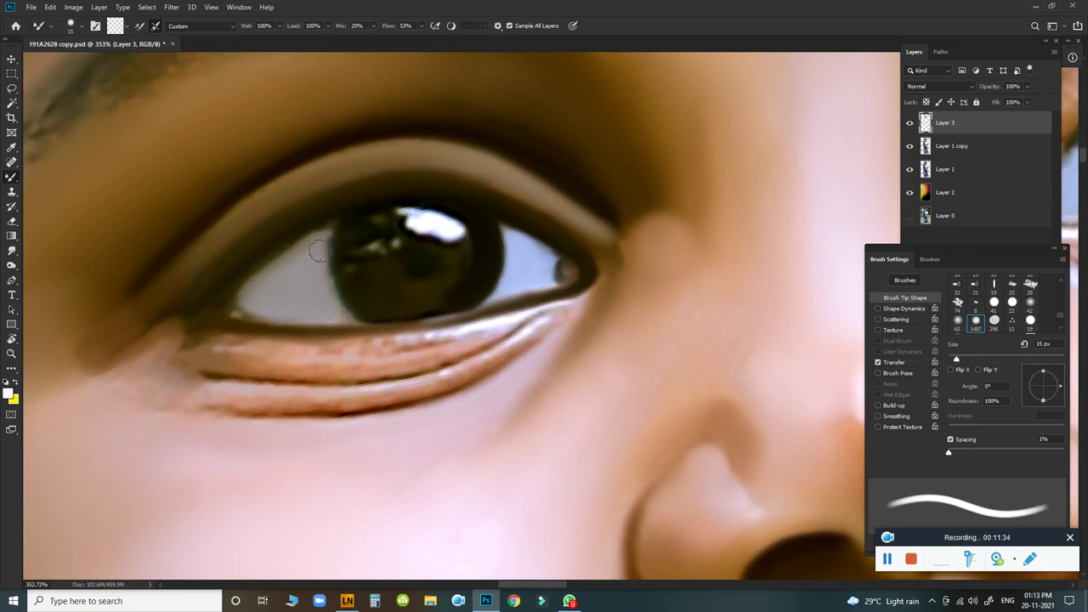
pyautogui.press('[')
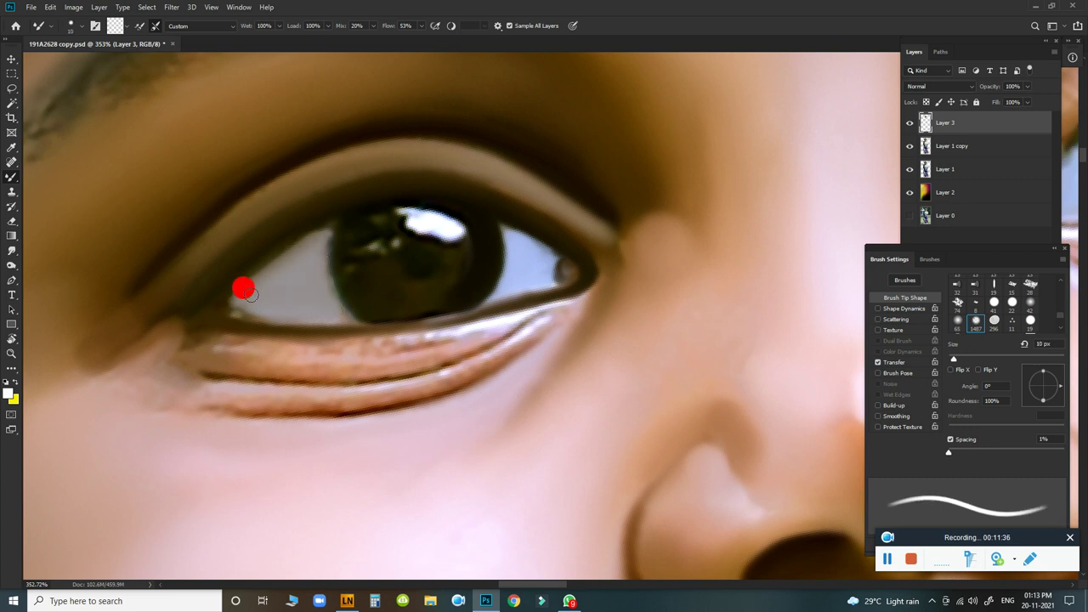
pyautogui.moveTo(252, 302)
pyautogui.mouseDown()
pyautogui.moveTo(235, 308)
pyautogui.moveTo(213, 289)
pyautogui.mouseUp()
pyautogui.press(']')
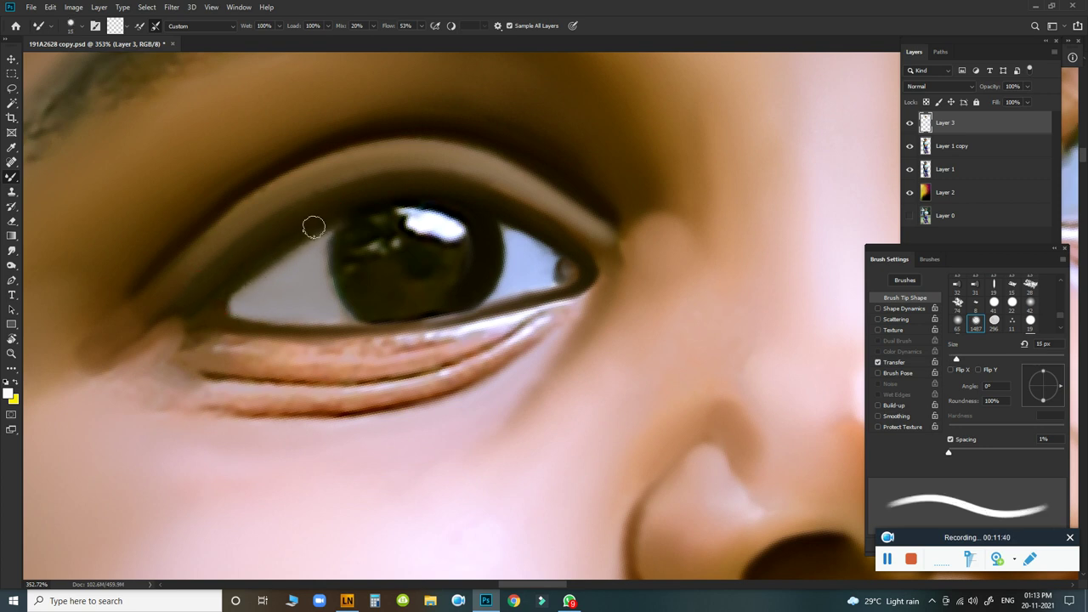
# Paint the iris into a smooth, solid dark disc using 10–25 px brushes.
pyautogui.moveTo(343, 239)
pyautogui.mouseDown()
pyautogui.moveTo(328, 247)
pyautogui.moveTo(360, 211)
pyautogui.moveTo(336, 231)
pyautogui.mouseUp()
pyautogui.press(']')
pyautogui.moveTo(357, 290)
pyautogui.mouseDown()
pyautogui.moveTo(333, 261)
pyautogui.moveTo(453, 269)
pyautogui.moveTo(452, 293)
pyautogui.mouseUp()
pyautogui.press(']')
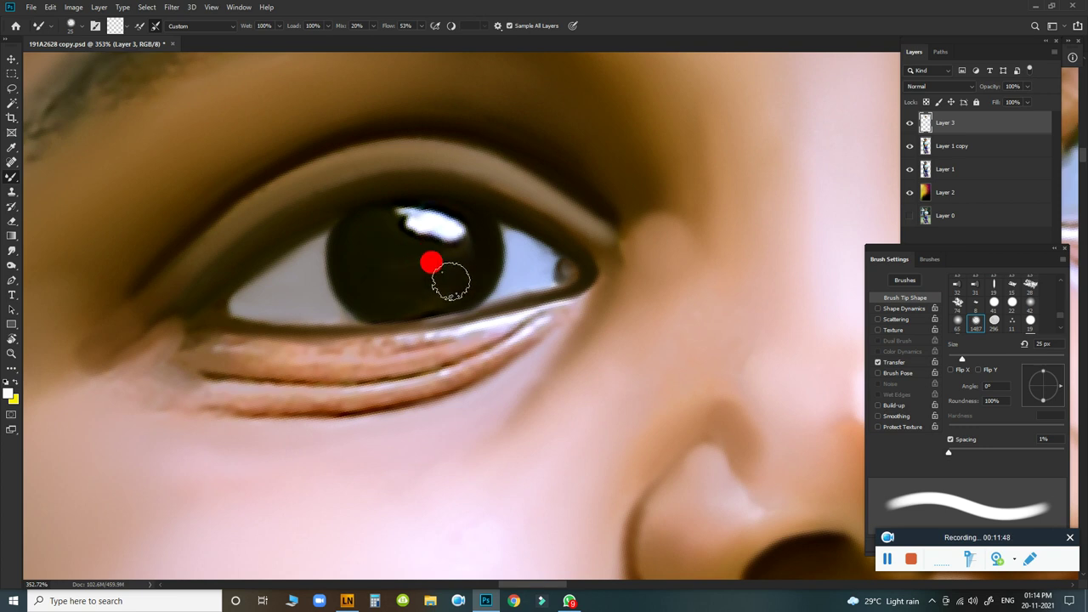
pyautogui.press('[')
pyautogui.press('[')
pyautogui.press('[')
pyautogui.moveTo(362, 213); pyautogui.dragTo(374, 207)
pyautogui.press(']')
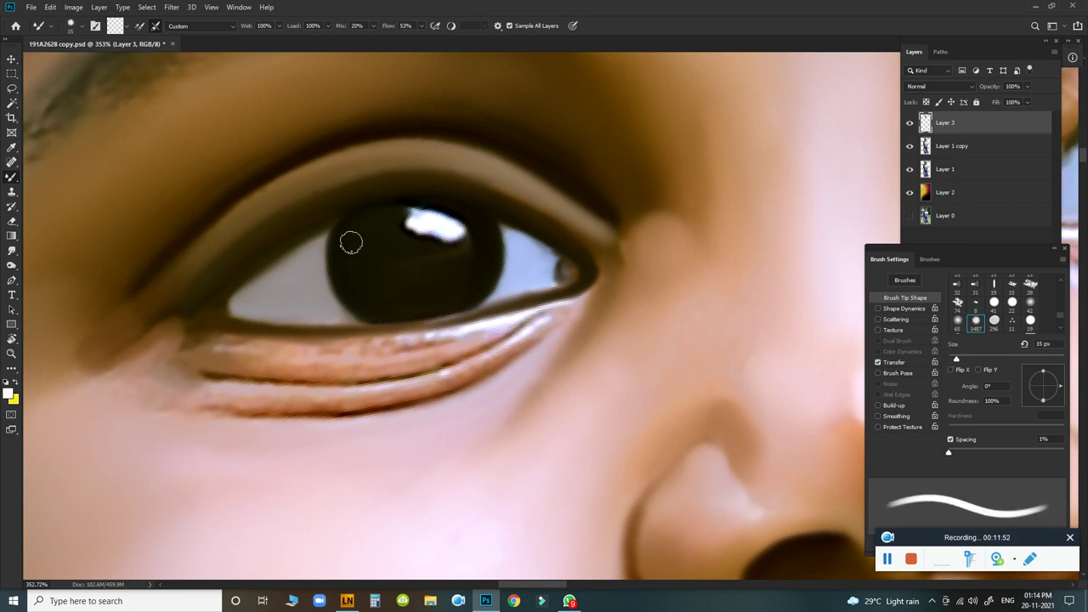
pyautogui.moveTo(331, 233); pyautogui.dragTo(345, 290)
pyautogui.press('[')
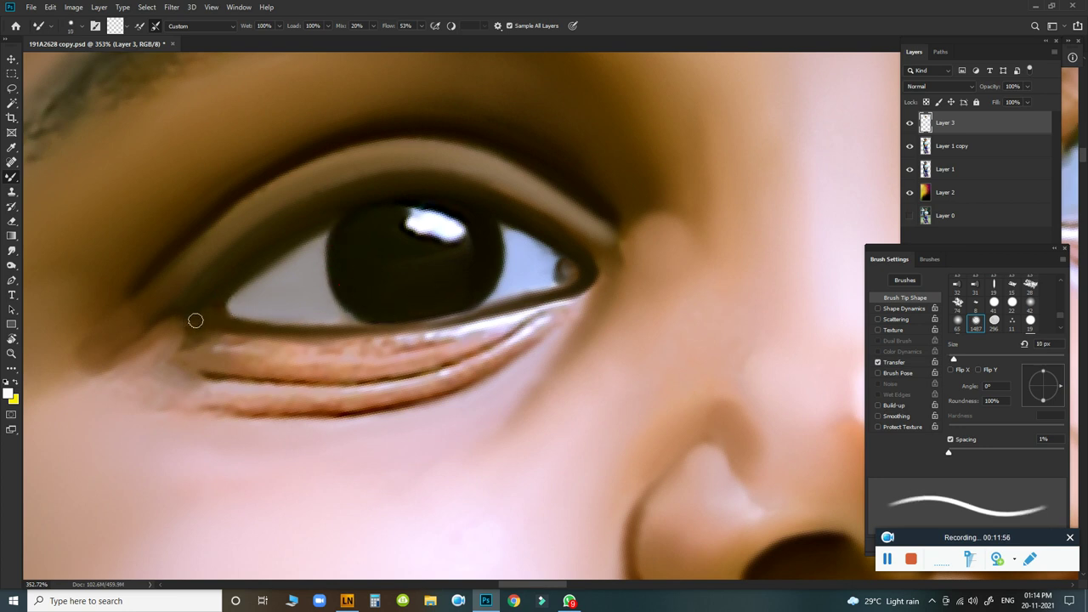
# Blend the left eye corner and lower-lid corner with 15–25 px Mixer Brush strokes.
pyautogui.press(']')
pyautogui.moveTo(192, 298); pyautogui.dragTo(204, 309)
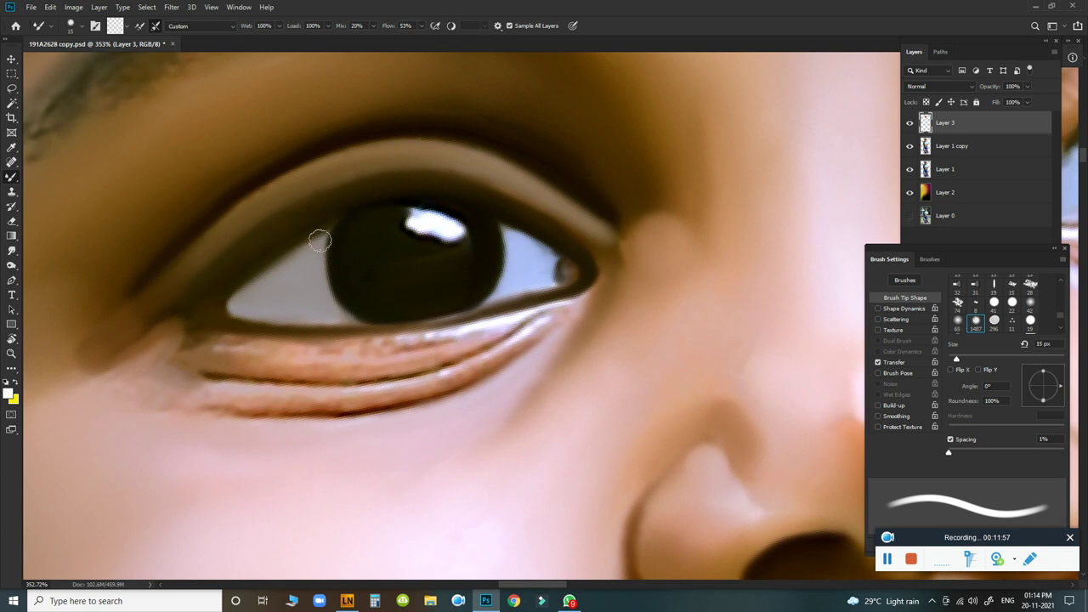
pyautogui.press(']')
pyautogui.moveTo(133, 331); pyautogui.dragTo(174, 338)
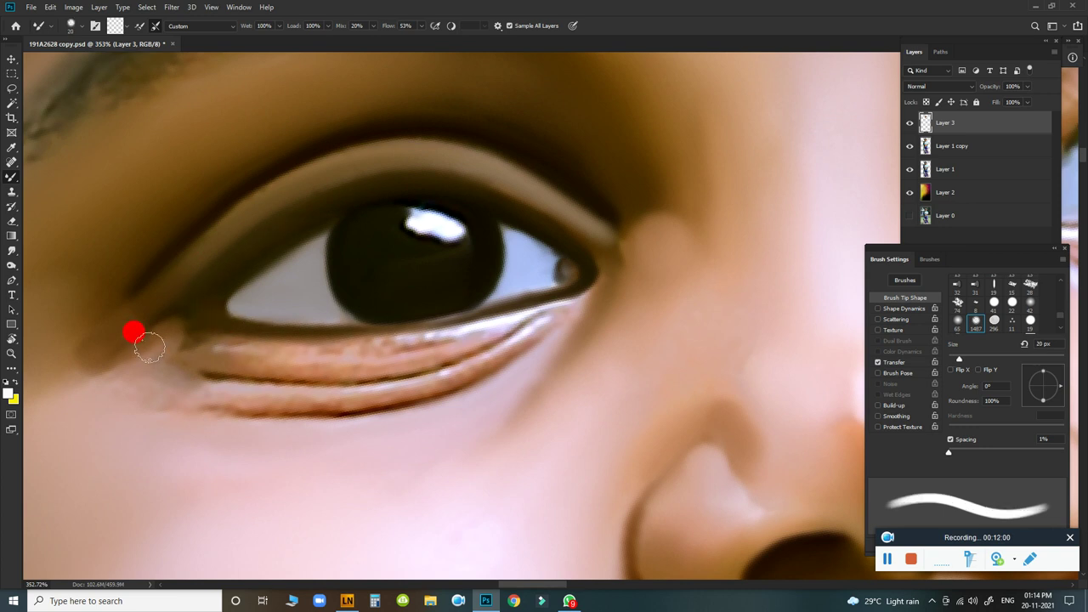
pyautogui.press(']')
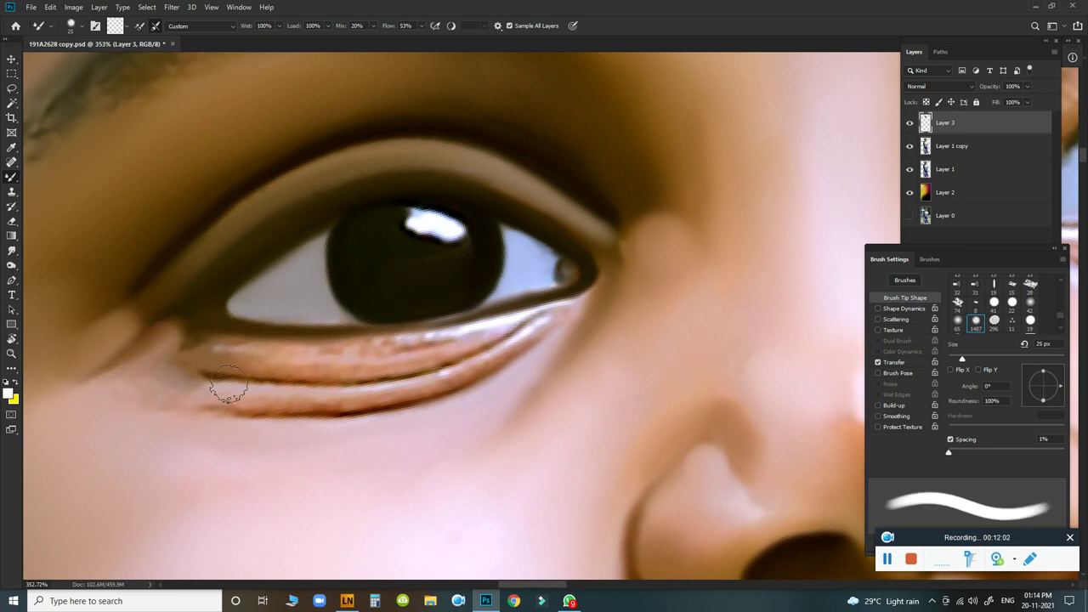
pyautogui.press('[')
pyautogui.moveTo(107, 366); pyautogui.dragTo(128, 384)
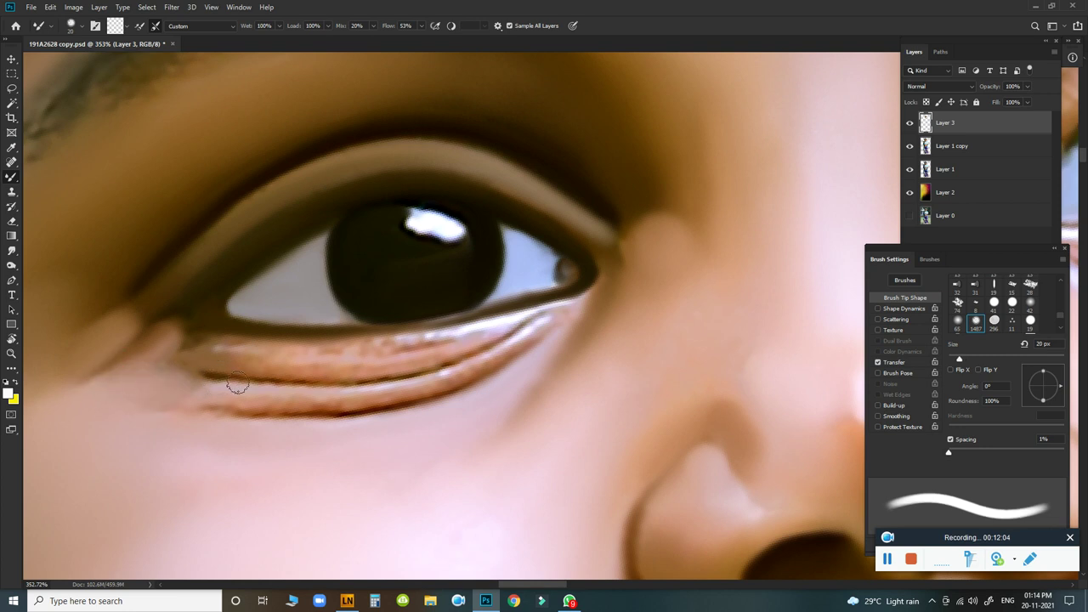
pyautogui.press('[')
# Smooth the lower-lid crease and eyelid folds, undoing and repainting one stroke.
pyautogui.moveTo(289, 381); pyautogui.dragTo(341, 380)
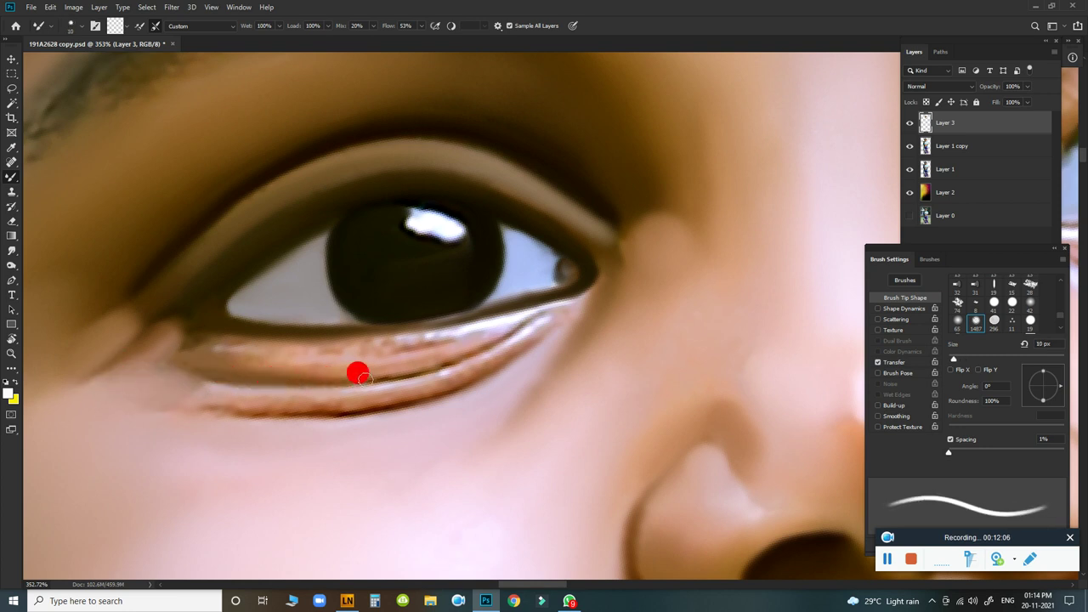
pyautogui.moveTo(421, 372); pyautogui.dragTo(534, 312)
pyautogui.press(']')
pyautogui.moveTo(343, 401)
pyautogui.mouseDown()
pyautogui.moveTo(393, 393)
pyautogui.moveTo(513, 334)
pyautogui.mouseUp()
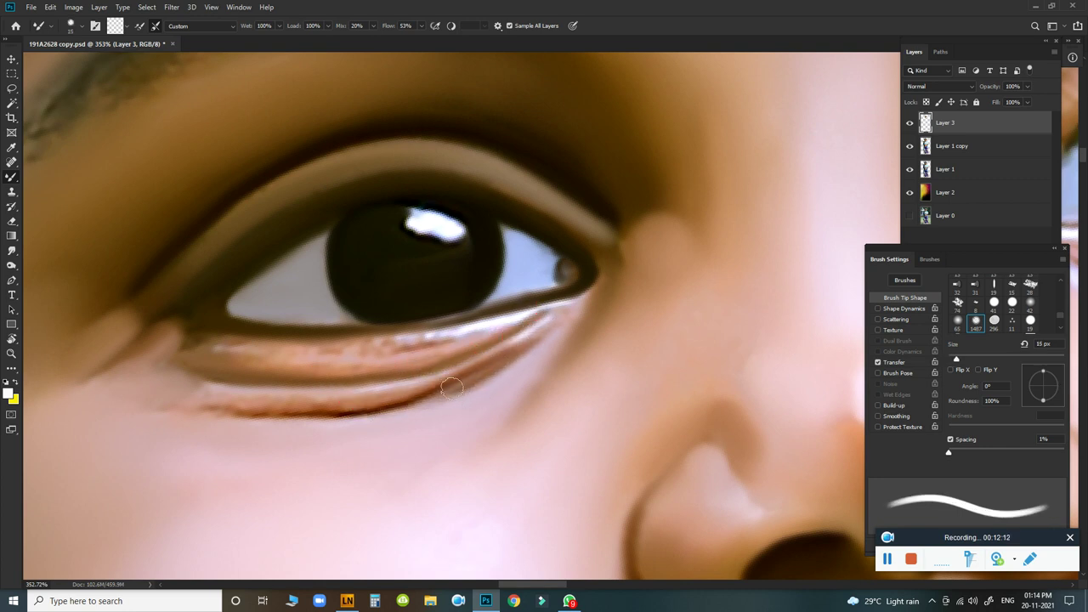
pyautogui.hotkey('ctrl', 'z')
pyautogui.moveTo(408, 395)
pyautogui.mouseDown()
pyautogui.moveTo(519, 352)
pyautogui.moveTo(382, 397)
pyautogui.moveTo(194, 399)
pyautogui.mouseUp()
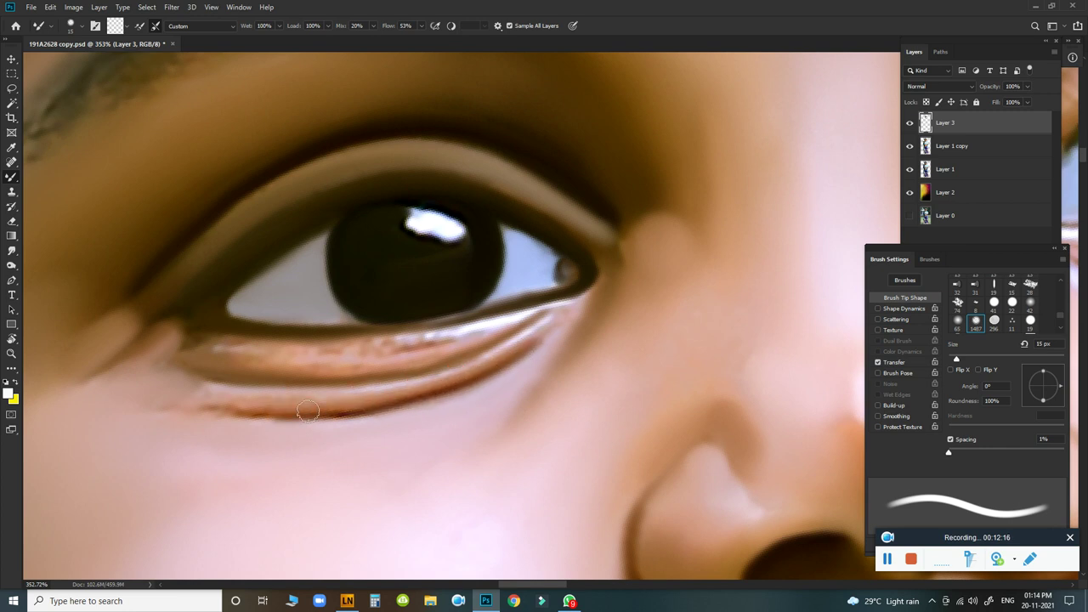
# Paint over the eye white and blend the eye corner with a 15–20 px brush.
pyautogui.keyDown('alt'); pyautogui.rightClick(153, 374); pyautogui.keyUp('alt')
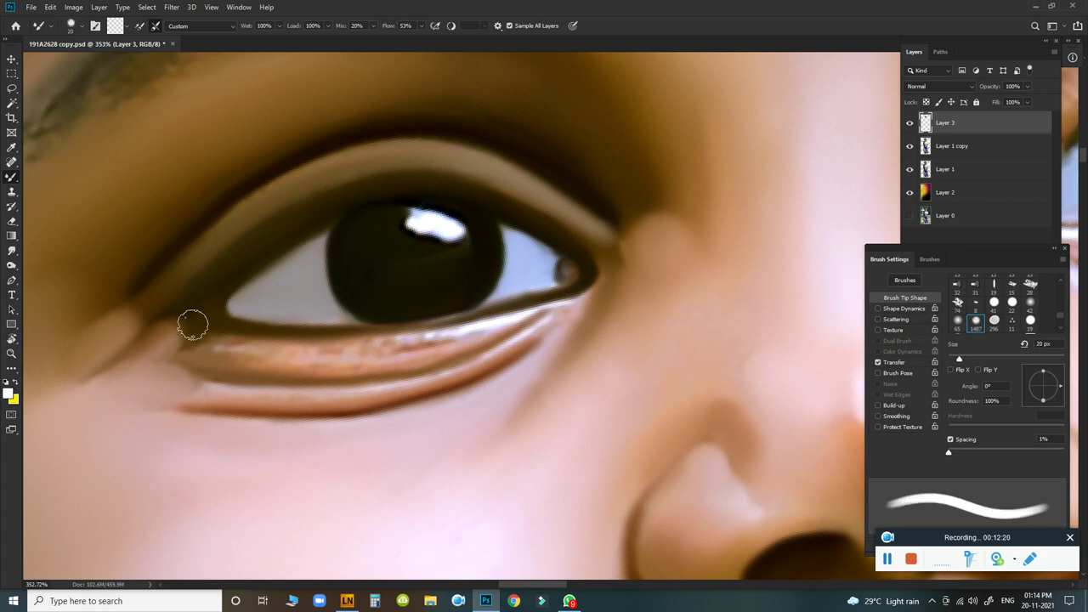
pyautogui.press('[')
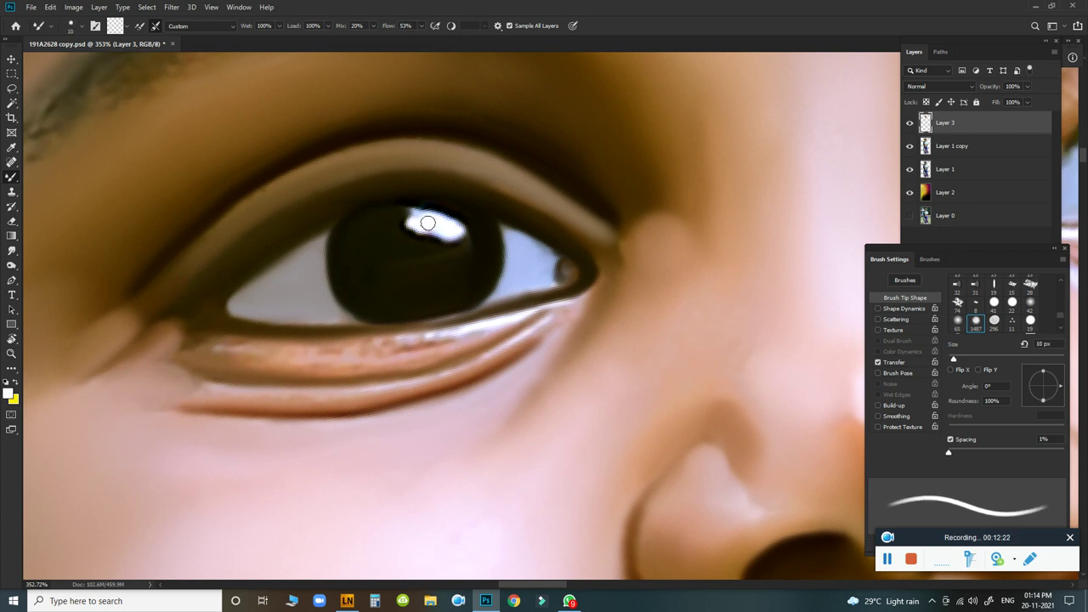
pyautogui.keyDown('alt'); pyautogui.rightClick(414, 216); pyautogui.keyUp('alt')
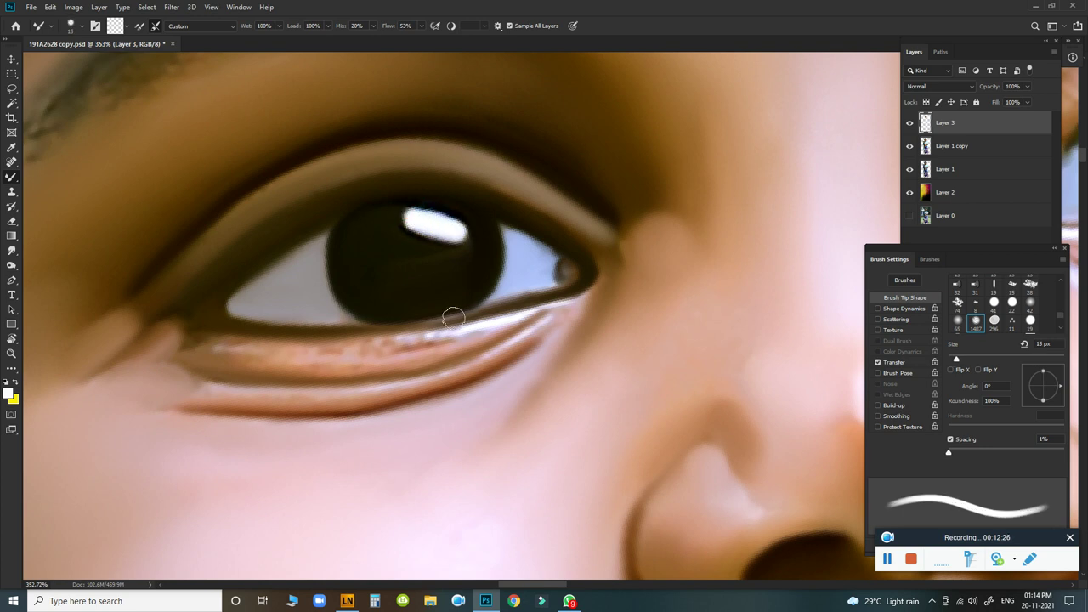
pyautogui.moveTo(536, 254)
pyautogui.mouseDown()
pyautogui.moveTo(527, 261)
pyautogui.moveTo(564, 273)
pyautogui.mouseUp()
pyautogui.press('[')
pyautogui.press(']')
pyautogui.press(']')
pyautogui.click(634, 219)
pyautogui.moveTo(634, 261); pyautogui.dragTo(627, 262)
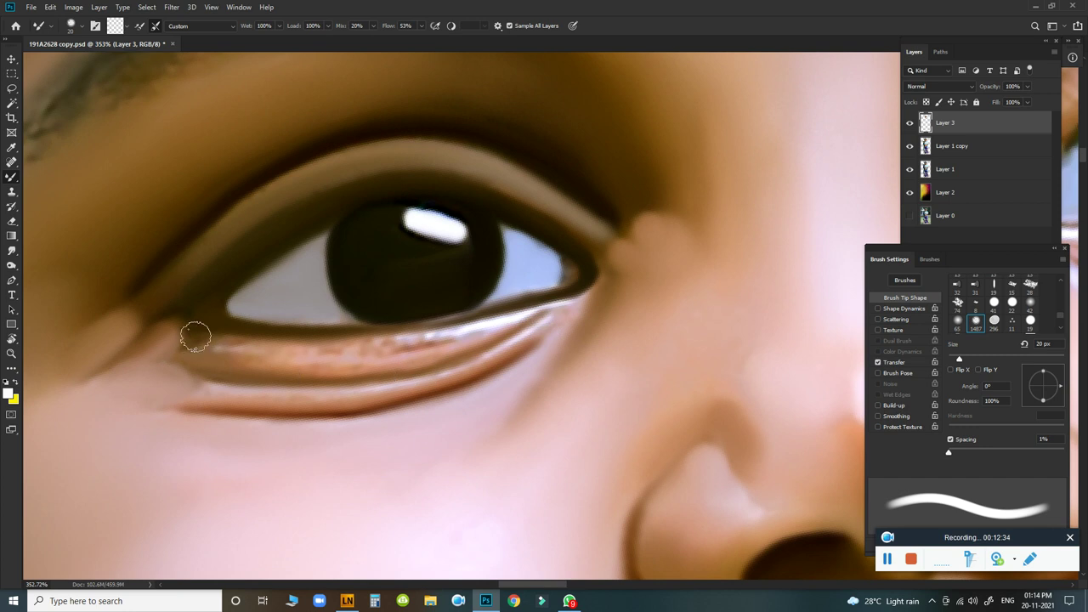
# Repaint the lower eyelid line as soft strokes along the crease toward both corners.
pyautogui.press('[')
pyautogui.click(178, 304)
pyautogui.click(403, 328)
pyautogui.moveTo(403, 328)
pyautogui.mouseDown()
pyautogui.moveTo(457, 321)
pyautogui.moveTo(258, 346)
pyautogui.moveTo(340, 365)
pyautogui.mouseUp()
pyautogui.moveTo(218, 364)
pyautogui.mouseDown()
pyautogui.moveTo(391, 355)
pyautogui.moveTo(522, 318)
pyautogui.mouseUp()
pyautogui.moveTo(168, 381)
pyautogui.mouseDown()
pyautogui.moveTo(232, 378)
pyautogui.moveTo(244, 363)
pyautogui.moveTo(448, 371)
pyautogui.mouseUp()
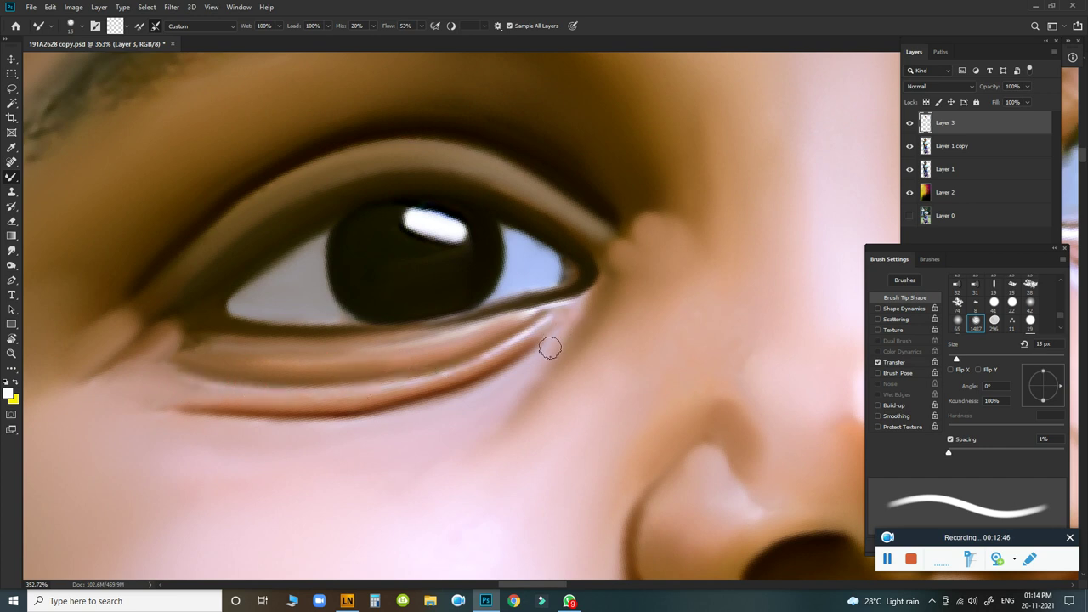
pyautogui.moveTo(532, 316)
pyautogui.mouseDown()
pyautogui.moveTo(478, 360)
pyautogui.moveTo(319, 409)
pyautogui.moveTo(175, 403)
pyautogui.mouseUp()
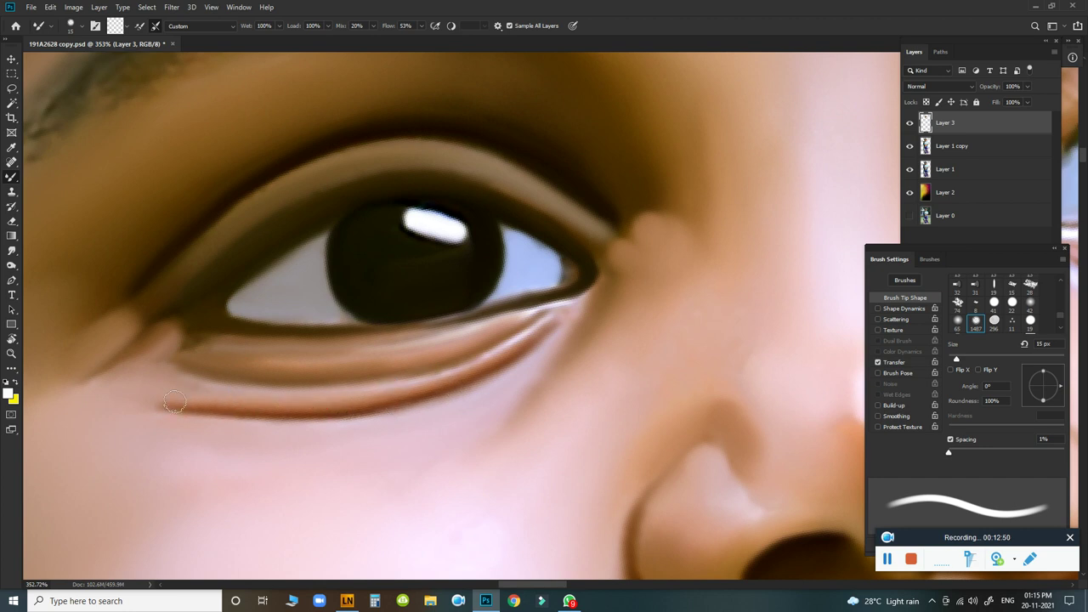
# With the Smudge tool at 20 px and 80% strength, begin softening the eyebrow's upper edge.
pyautogui.moveTo(618, 327)
pyautogui.mouseDown()
pyautogui.moveTo(553, 315)
pyautogui.moveTo(666, 303)
pyautogui.mouseUp()
pyautogui.press('r')
pyautogui.moveTo(468, 229); pyautogui.dragTo(506, 388)
pyautogui.press('[')
pyautogui.press('[')
pyautogui.press('[')
pyautogui.press('[')
pyautogui.press('[')
pyautogui.click(468, 254)
pyautogui.moveTo(468, 253)
pyautogui.mouseDown()
pyautogui.moveTo(602, 300)
pyautogui.moveTo(322, 271)
pyautogui.moveTo(390, 246)
pyautogui.moveTo(507, 240)
pyautogui.moveTo(588, 266)
pyautogui.moveTo(464, 248)
pyautogui.mouseUp()
# Smudge the eyebrow's upper edge, length and tail into clean strokes with the 20 px brush.
pyautogui.moveTo(336, 246)
pyautogui.mouseDown()
pyautogui.moveTo(318, 238)
pyautogui.moveTo(373, 271)
pyautogui.moveTo(323, 296)
pyautogui.mouseUp()
pyautogui.moveTo(437, 240)
pyautogui.mouseDown()
pyautogui.moveTo(517, 244)
pyautogui.moveTo(586, 296)
pyautogui.mouseUp()
pyautogui.moveTo(456, 235); pyautogui.dragTo(471, 246)
pyautogui.moveTo(284, 306)
pyautogui.mouseDown()
pyautogui.moveTo(379, 303)
pyautogui.moveTo(191, 396)
pyautogui.moveTo(199, 376)
pyautogui.moveTo(296, 324)
pyautogui.mouseUp()
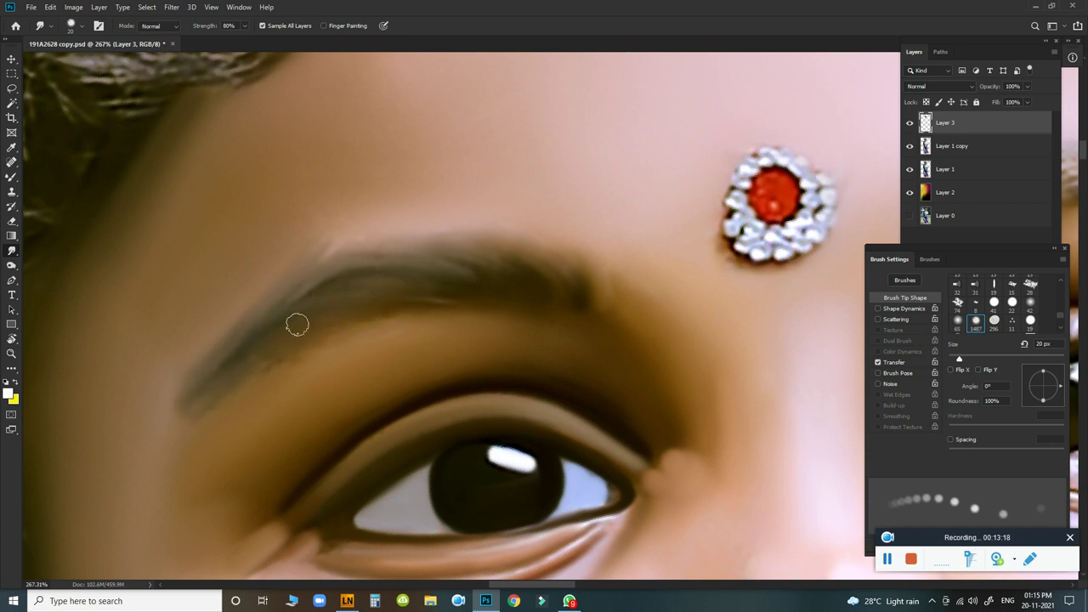
pyautogui.moveTo(205, 384); pyautogui.dragTo(293, 352)
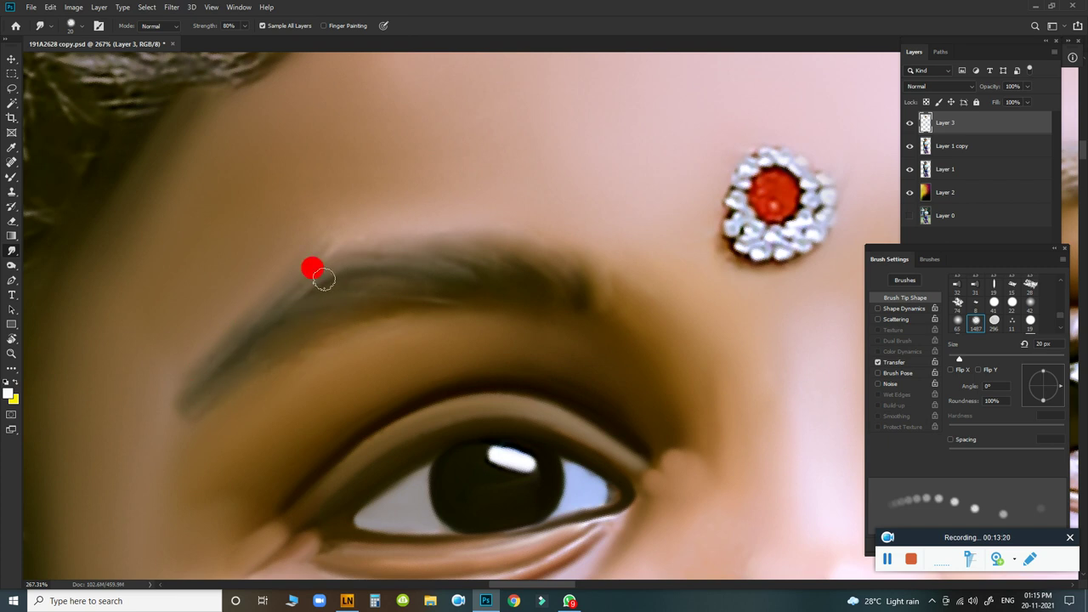
pyautogui.moveTo(381, 249); pyautogui.dragTo(323, 249)
pyautogui.moveTo(408, 248)
pyautogui.mouseDown()
pyautogui.moveTo(582, 303)
pyautogui.moveTo(569, 296)
pyautogui.mouseUp()
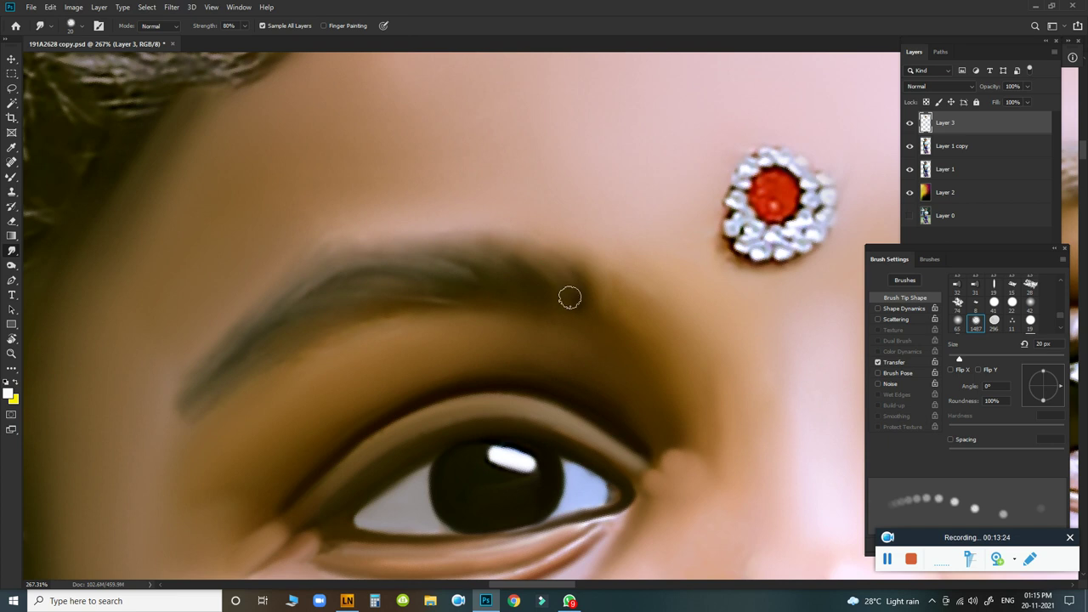
pyautogui.moveTo(283, 293); pyautogui.dragTo(167, 417)
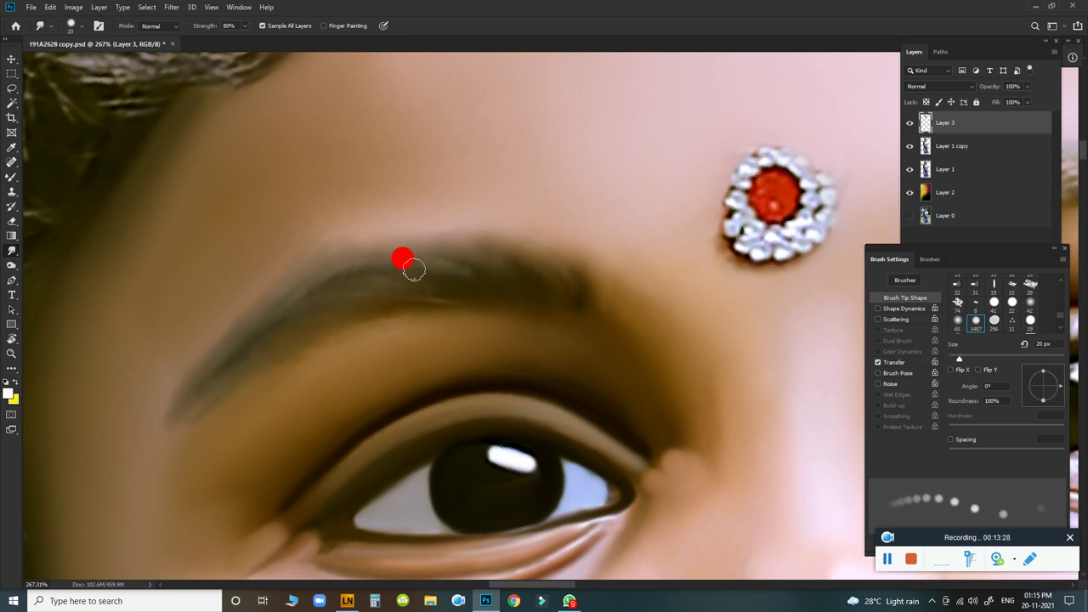
pyautogui.moveTo(461, 287); pyautogui.dragTo(247, 379)
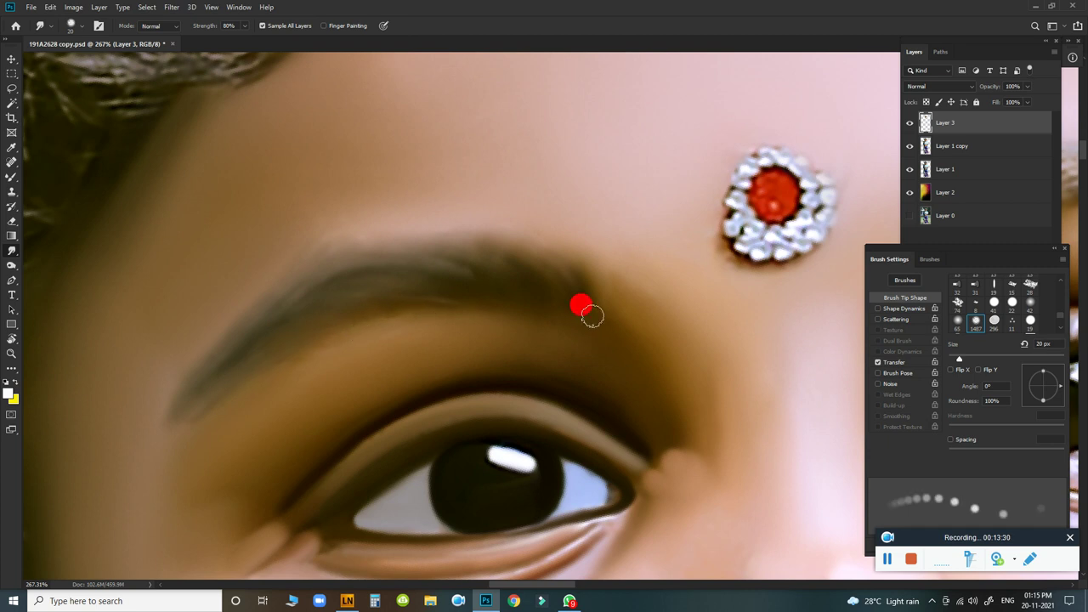
pyautogui.scroll(-5, 690, 344)
pyautogui.moveTo(656, 325); pyautogui.dragTo(539, 179)
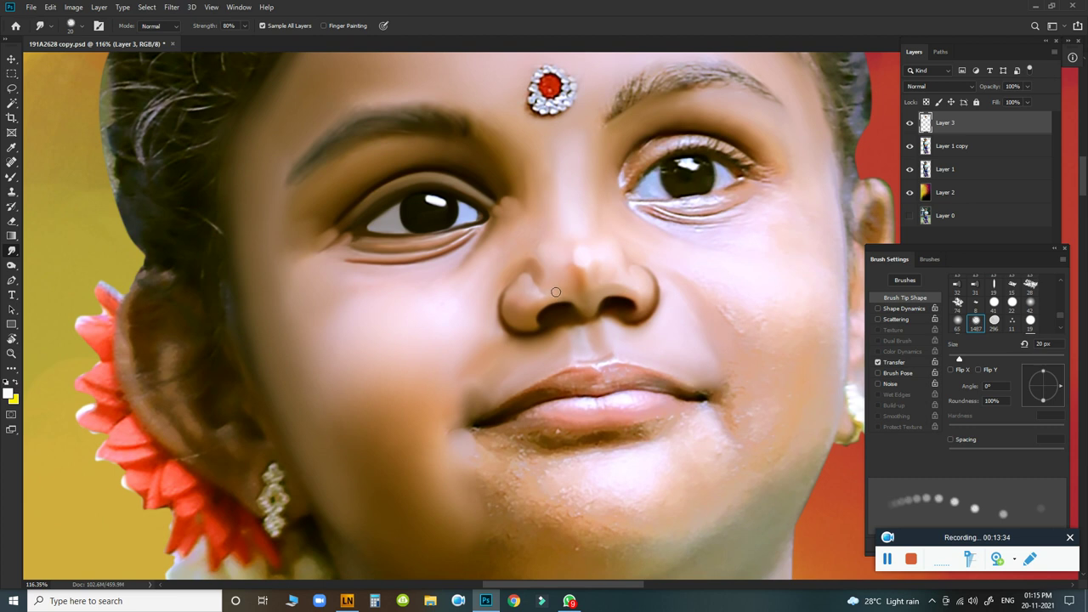
# Darken the eyebrow hairs on Layer 1 copy with the Burn tool (Shadows, 46%).
pyautogui.moveTo(569, 266)
pyautogui.mouseDown()
pyautogui.moveTo(544, 260)
pyautogui.moveTo(561, 253)
pyautogui.moveTo(546, 258)
pyautogui.mouseUp()
pyautogui.moveTo(578, 303)
pyautogui.mouseDown()
pyautogui.moveTo(603, 309)
pyautogui.moveTo(553, 309)
pyautogui.moveTo(598, 315)
pyautogui.moveTo(654, 206)
pyautogui.moveTo(595, 281)
pyautogui.moveTo(522, 332)
pyautogui.moveTo(510, 358)
pyautogui.moveTo(553, 337)
pyautogui.moveTo(507, 267)
pyautogui.moveTo(546, 269)
pyautogui.moveTo(462, 287)
pyautogui.moveTo(515, 303)
pyautogui.mouseUp()
pyautogui.click(943, 146)
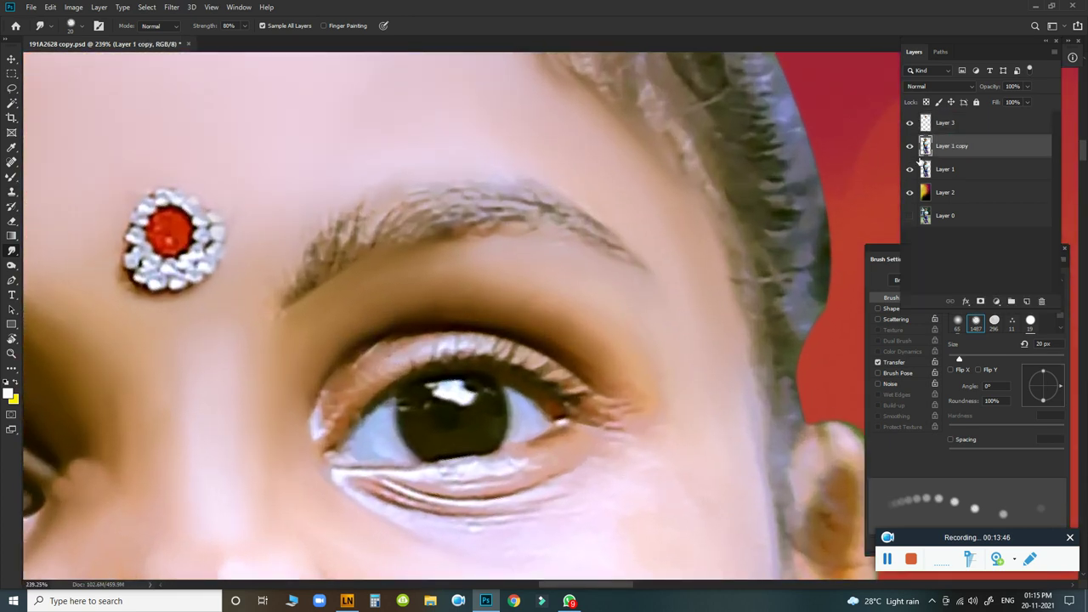
pyautogui.press('o')
pyautogui.press(']')
pyautogui.press(']')
pyautogui.press(']')
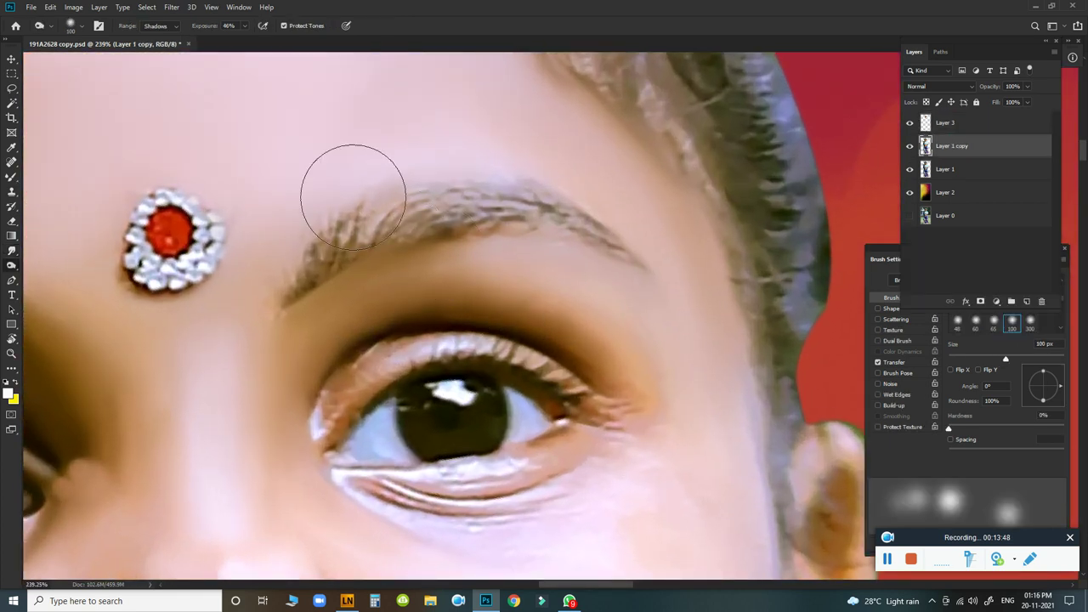
pyautogui.press('[')
pyautogui.press('[')
pyautogui.press('[')
pyautogui.press('[')
pyautogui.press('[')
pyautogui.press('[')
pyautogui.press('[')
pyautogui.press('[')
pyautogui.moveTo(406, 189)
pyautogui.mouseDown()
pyautogui.moveTo(444, 178)
pyautogui.moveTo(587, 226)
pyautogui.mouseUp()
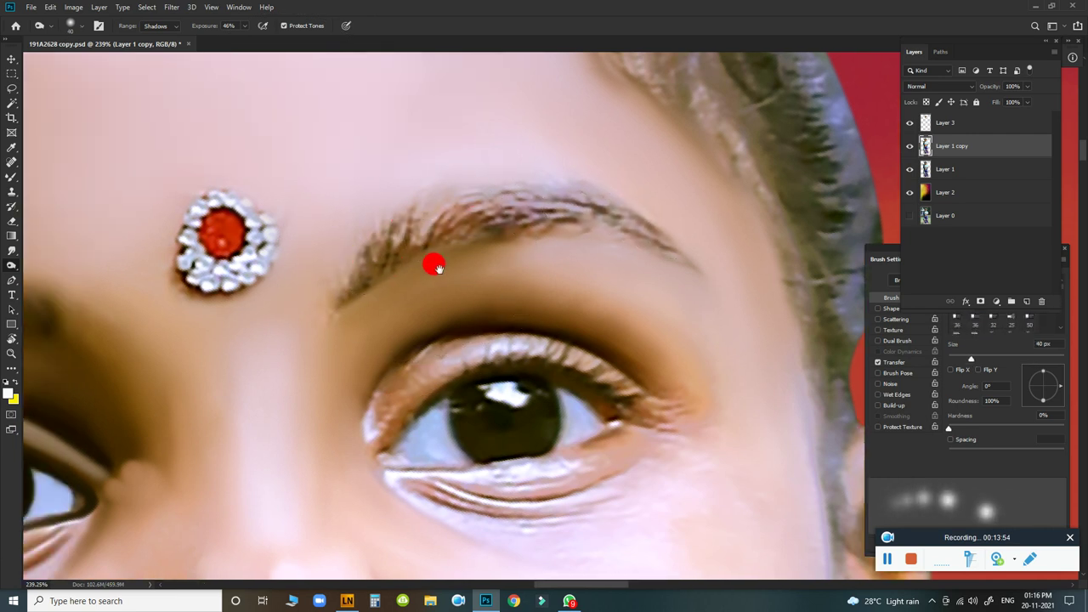
# Return to Layer 3, touch up the eyebrow, and pan across to the second eyebrow.
pyautogui.moveTo(382, 270); pyautogui.dragTo(705, 270)
pyautogui.click(978, 124)
pyautogui.moveTo(155, 298)
pyautogui.mouseDown()
pyautogui.moveTo(266, 297)
pyautogui.moveTo(146, 316)
pyautogui.mouseUp()
pyautogui.moveTo(613, 277)
pyautogui.mouseDown()
pyautogui.moveTo(311, 369)
pyautogui.moveTo(791, 228)
pyautogui.moveTo(781, 234)
pyautogui.mouseUp()
pyautogui.moveTo(637, 275); pyautogui.dragTo(250, 394)
pyautogui.moveTo(456, 311); pyautogui.dragTo(417, 332)
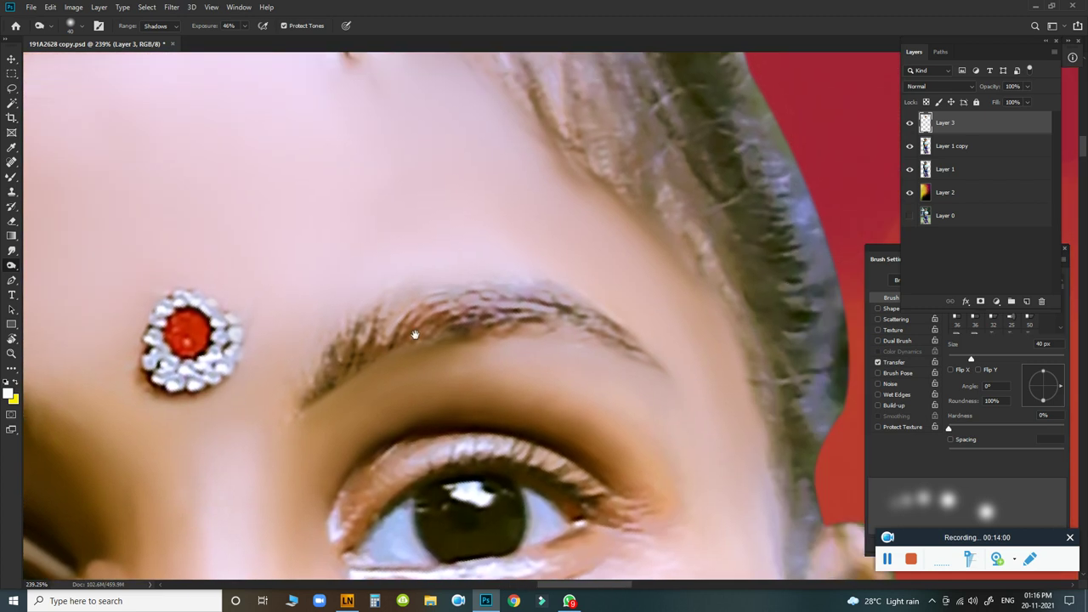
pyautogui.press('r')
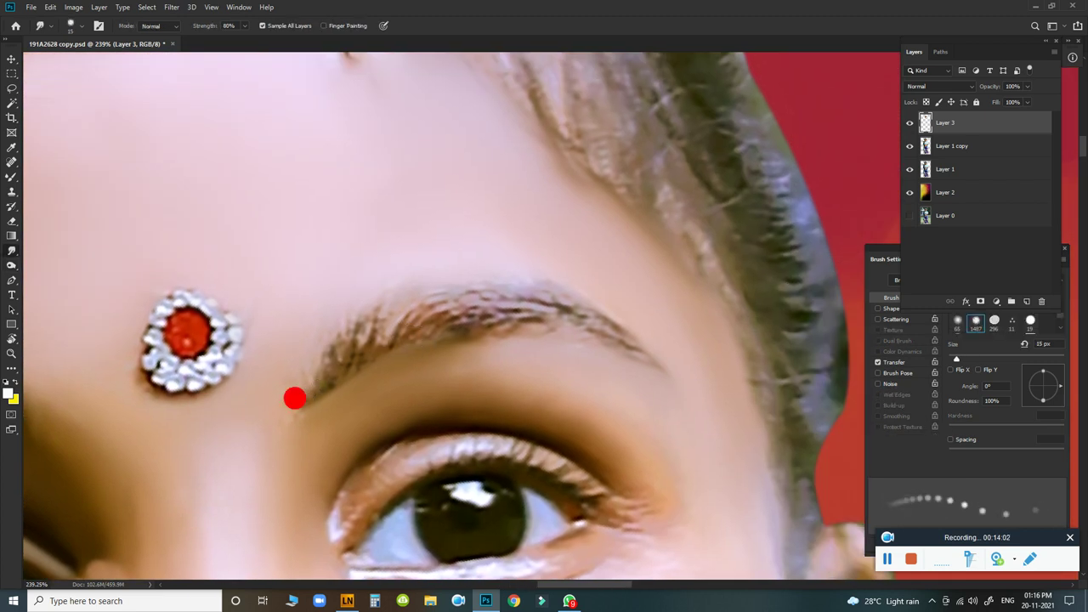
# Smudge the second eyebrow's inner start and body into a soft shape with a 15–20 px brush.
pyautogui.moveTo(311, 350)
pyautogui.mouseDown()
pyautogui.moveTo(343, 338)
pyautogui.moveTo(383, 294)
pyautogui.moveTo(377, 320)
pyautogui.moveTo(481, 286)
pyautogui.moveTo(437, 311)
pyautogui.moveTo(498, 308)
pyautogui.moveTo(611, 331)
pyautogui.moveTo(568, 303)
pyautogui.moveTo(582, 304)
pyautogui.moveTo(633, 340)
pyautogui.moveTo(484, 333)
pyautogui.moveTo(481, 318)
pyautogui.moveTo(556, 300)
pyautogui.moveTo(464, 284)
pyautogui.moveTo(474, 303)
pyautogui.mouseUp()
pyautogui.press(']')
pyautogui.moveTo(396, 336)
pyautogui.mouseDown()
pyautogui.moveTo(369, 356)
pyautogui.moveTo(480, 318)
pyautogui.moveTo(391, 332)
pyautogui.moveTo(338, 367)
pyautogui.moveTo(340, 322)
pyautogui.moveTo(401, 280)
pyautogui.moveTo(396, 291)
pyautogui.mouseUp()
pyautogui.moveTo(309, 372)
pyautogui.mouseDown()
pyautogui.moveTo(384, 301)
pyautogui.moveTo(429, 289)
pyautogui.moveTo(372, 308)
pyautogui.moveTo(468, 288)
pyautogui.moveTo(595, 325)
pyautogui.moveTo(391, 337)
pyautogui.moveTo(299, 393)
pyautogui.moveTo(289, 414)
pyautogui.mouseUp()
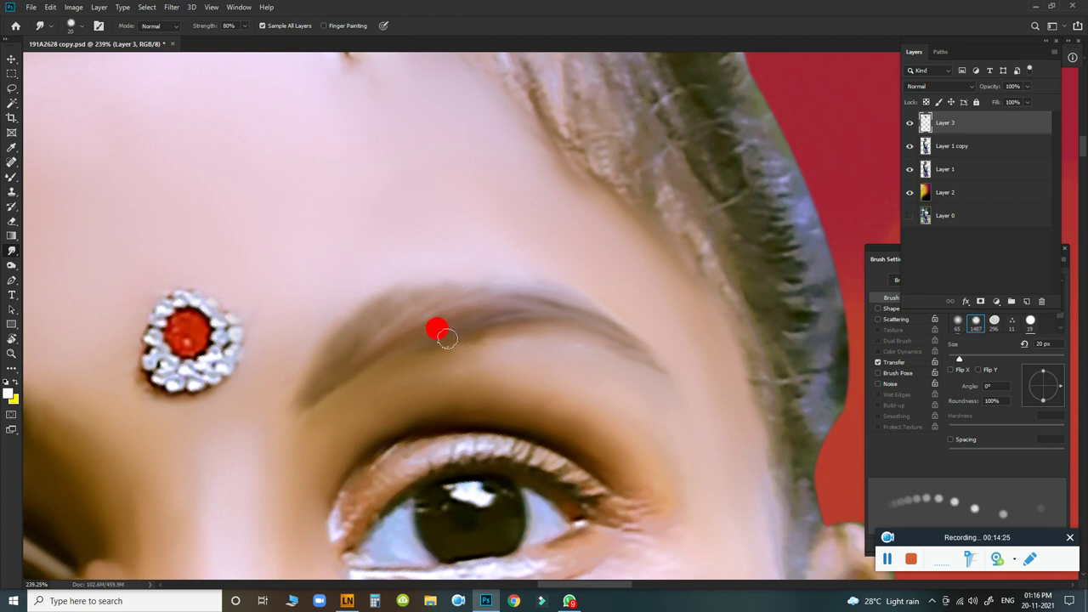
pyautogui.moveTo(633, 357); pyautogui.dragTo(635, 255)
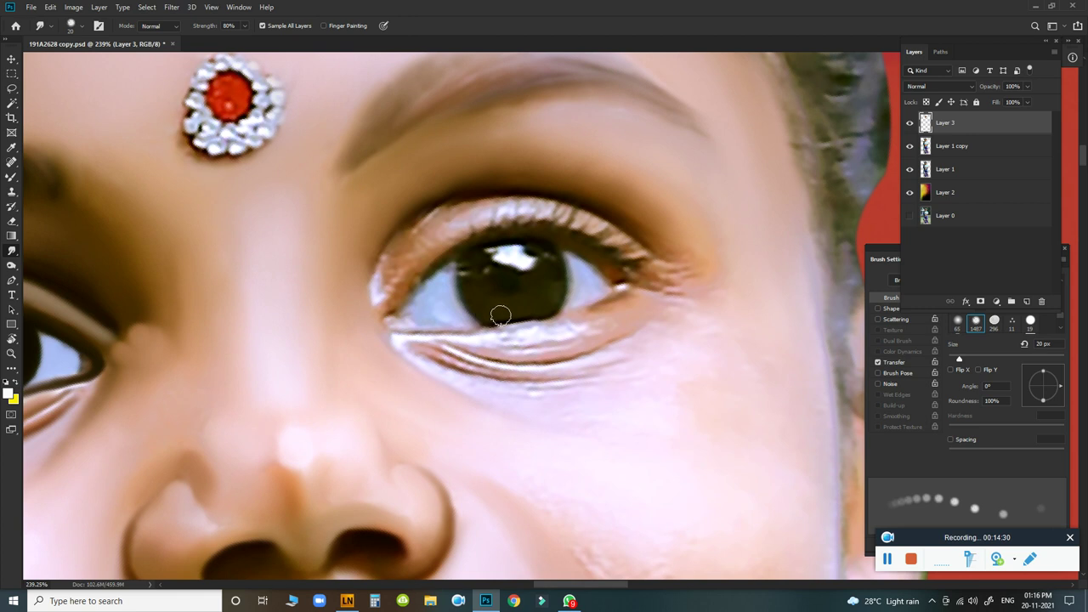
# Blend the upper eyelid, inner corner and lashes above the pupil with the Mixer Brush.
pyautogui.press('b')
pyautogui.click(479, 189)
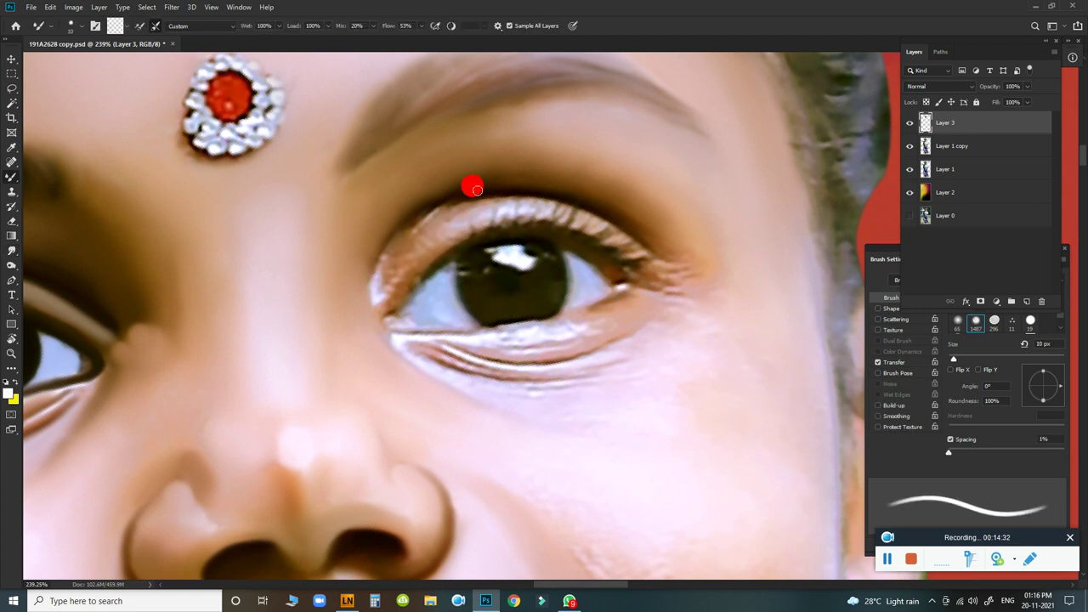
pyautogui.moveTo(415, 216); pyautogui.dragTo(425, 210)
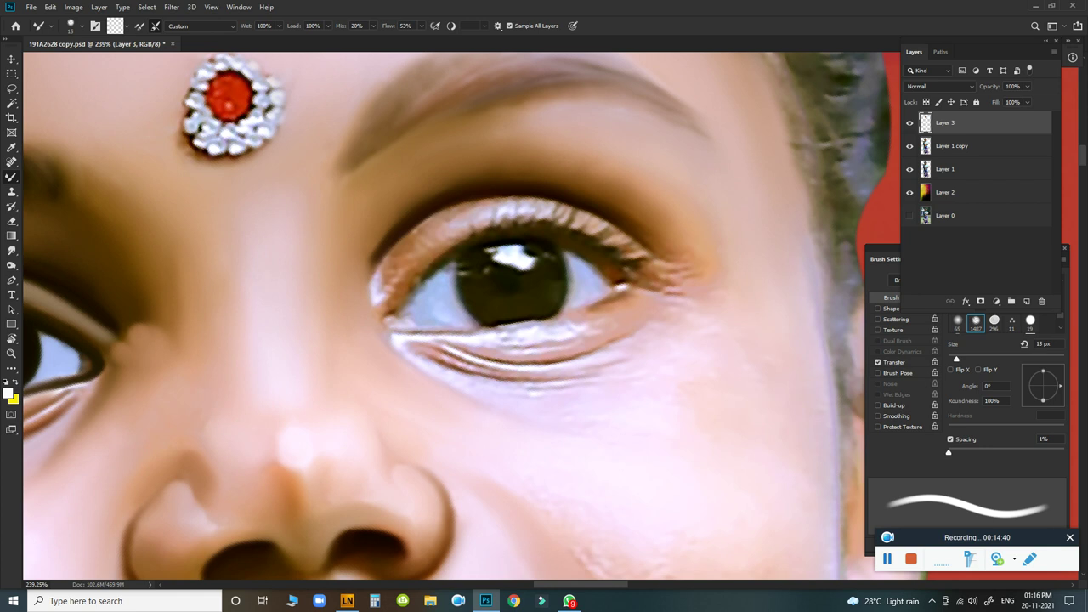
pyautogui.moveTo(618, 222); pyautogui.dragTo(653, 247)
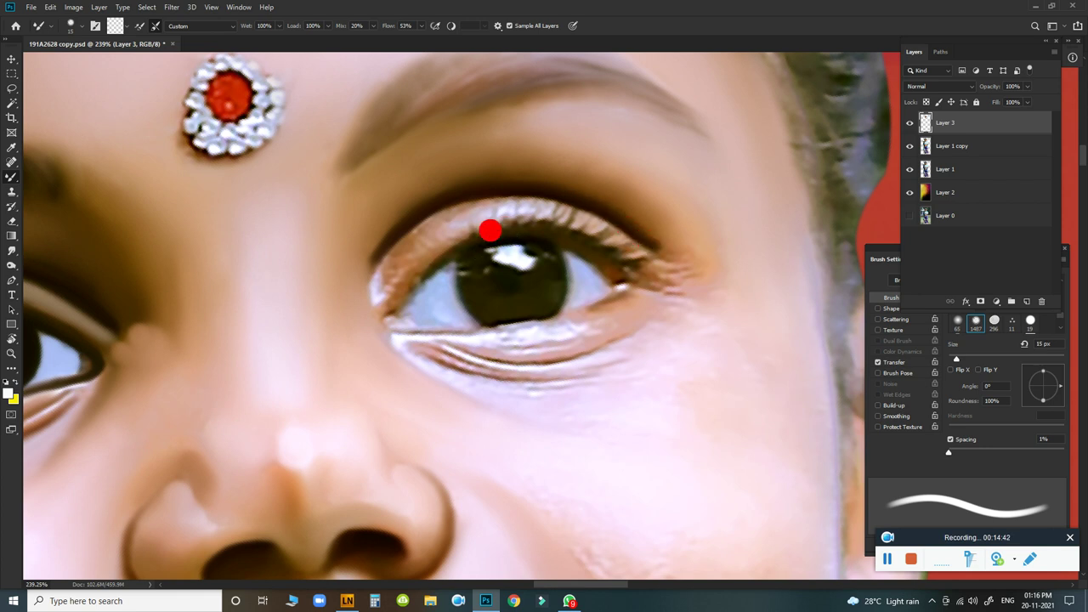
pyautogui.moveTo(430, 270)
pyautogui.mouseDown()
pyautogui.moveTo(428, 260)
pyautogui.moveTo(393, 316)
pyautogui.mouseUp()
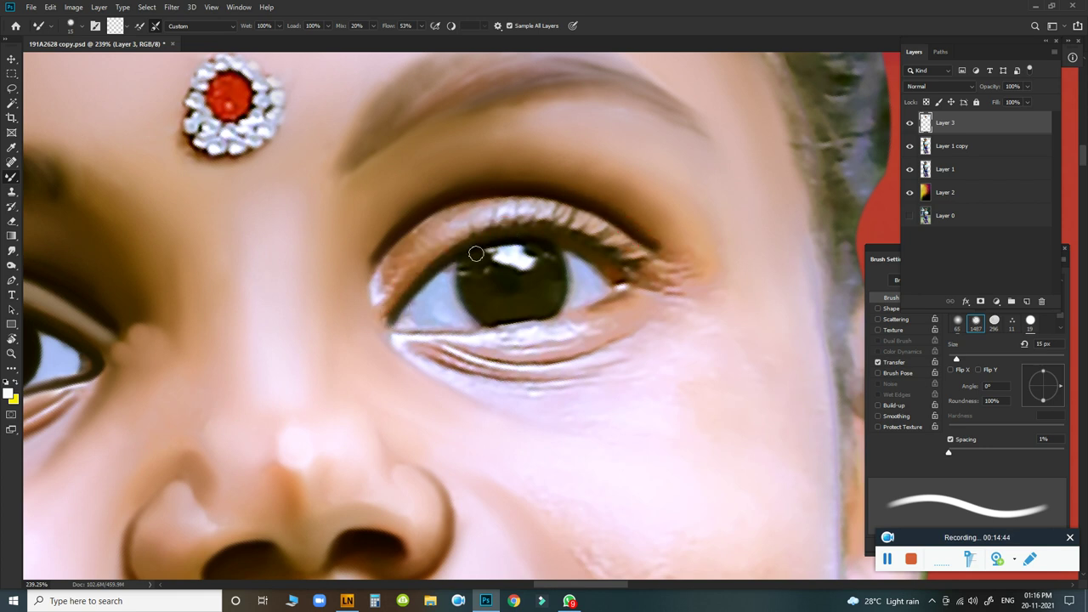
pyautogui.moveTo(528, 233); pyautogui.dragTo(568, 244)
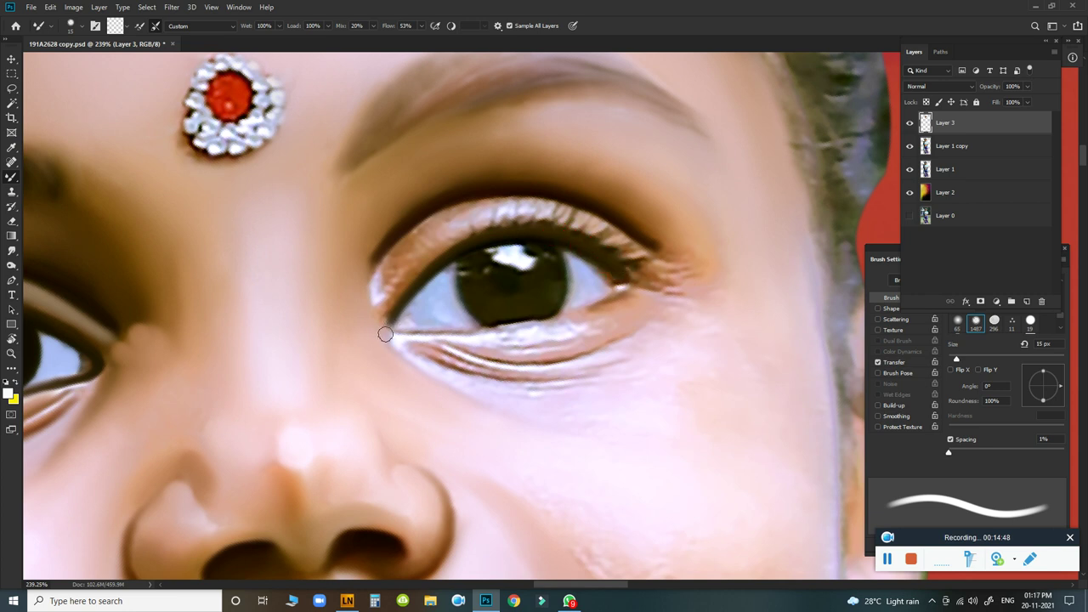
# Paint dark inner and outer lower-eyelid lines and smooth the eye white, pupil and highlight.
pyautogui.press('[')
pyautogui.press('[')
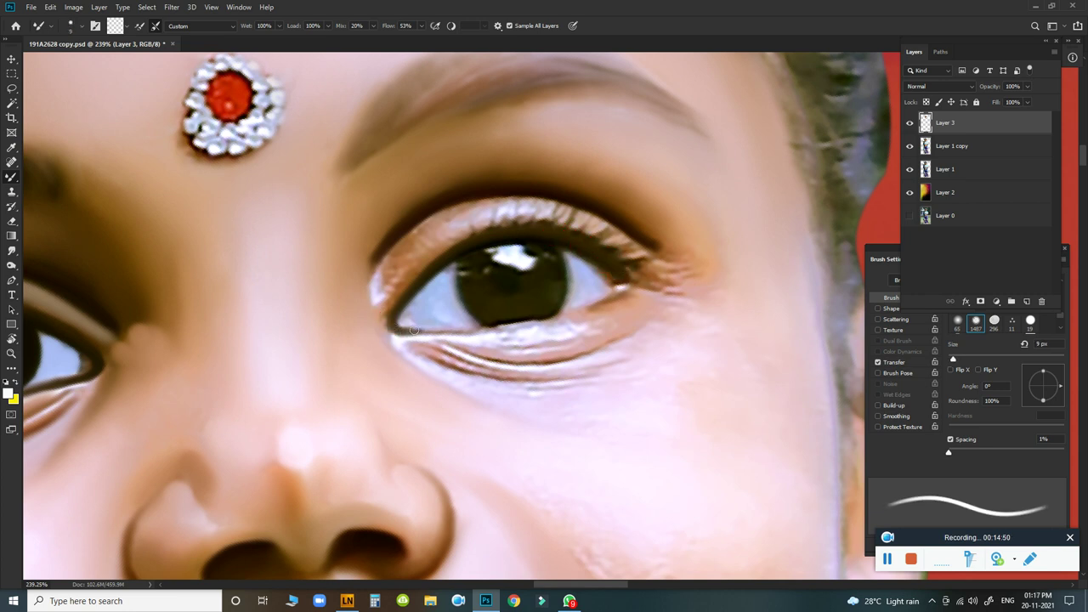
pyautogui.moveTo(418, 330); pyautogui.dragTo(493, 329)
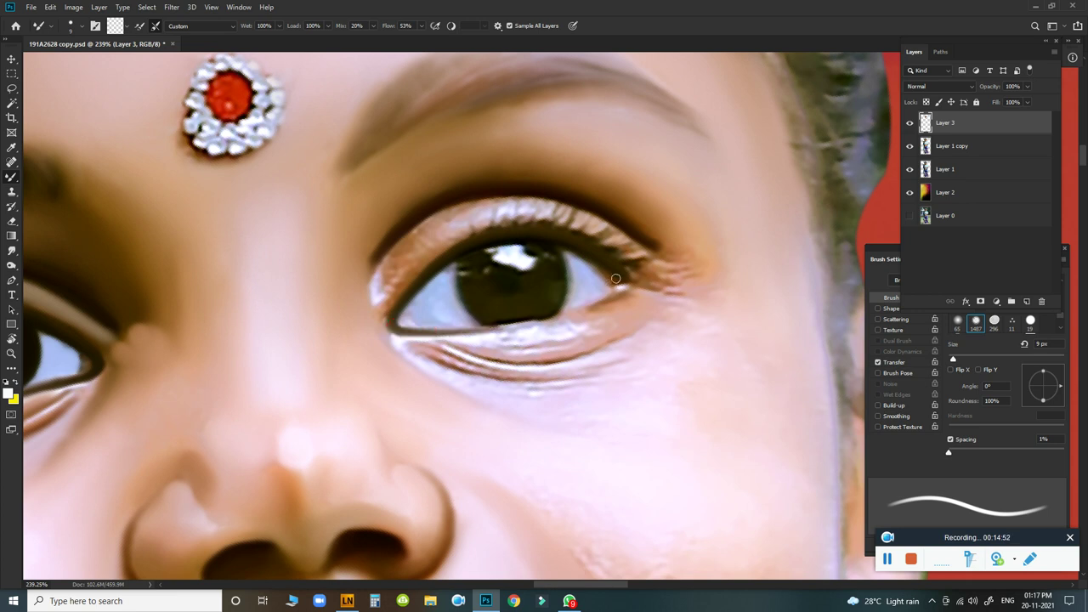
pyautogui.moveTo(616, 280); pyautogui.dragTo(568, 315)
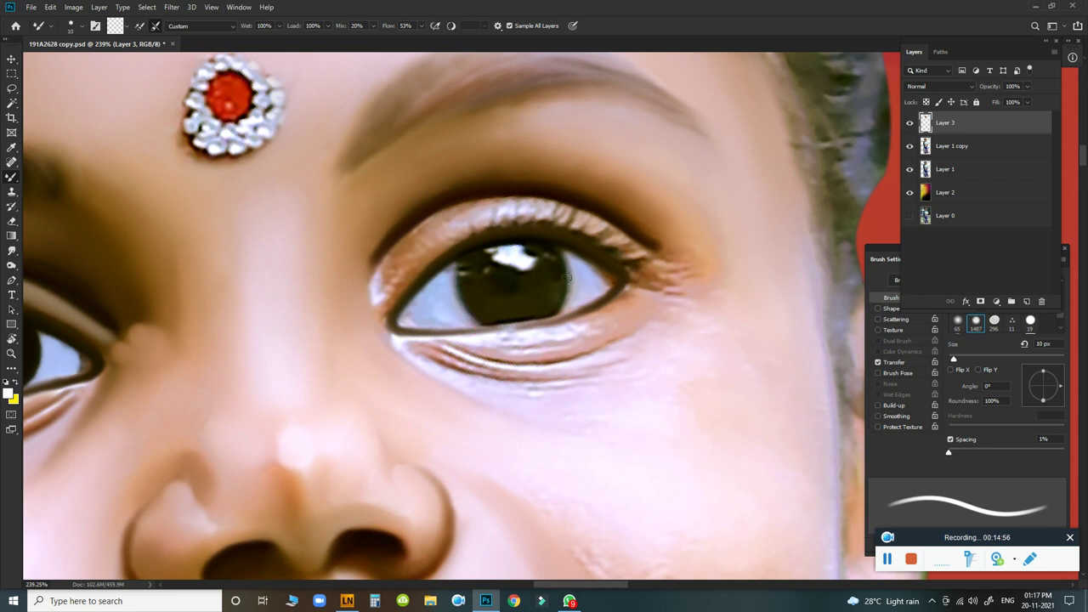
pyautogui.press(']')
pyautogui.press(']')
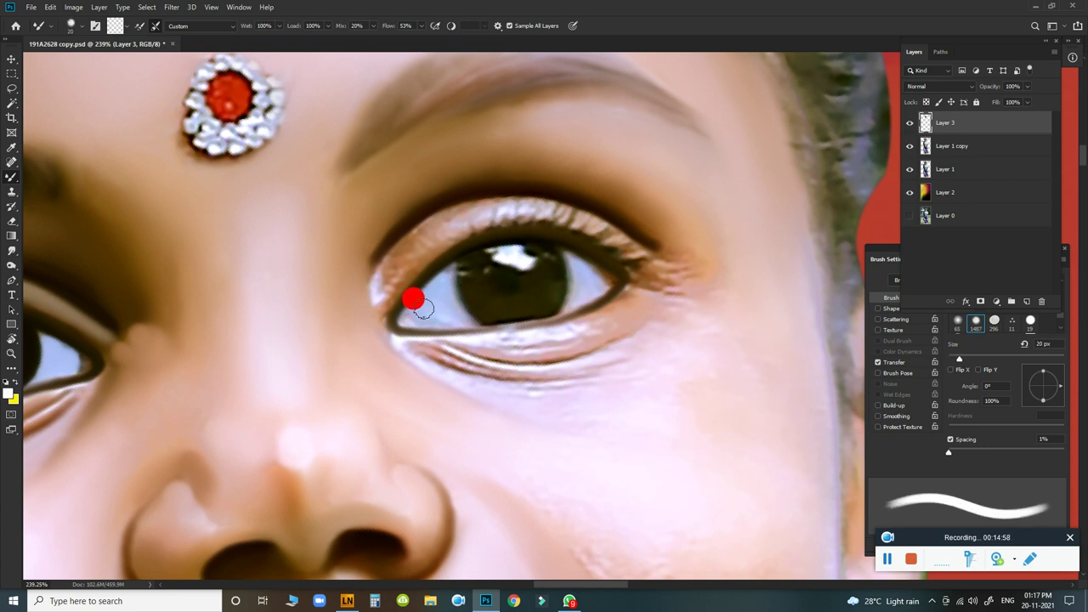
pyautogui.moveTo(445, 303); pyautogui.dragTo(449, 313)
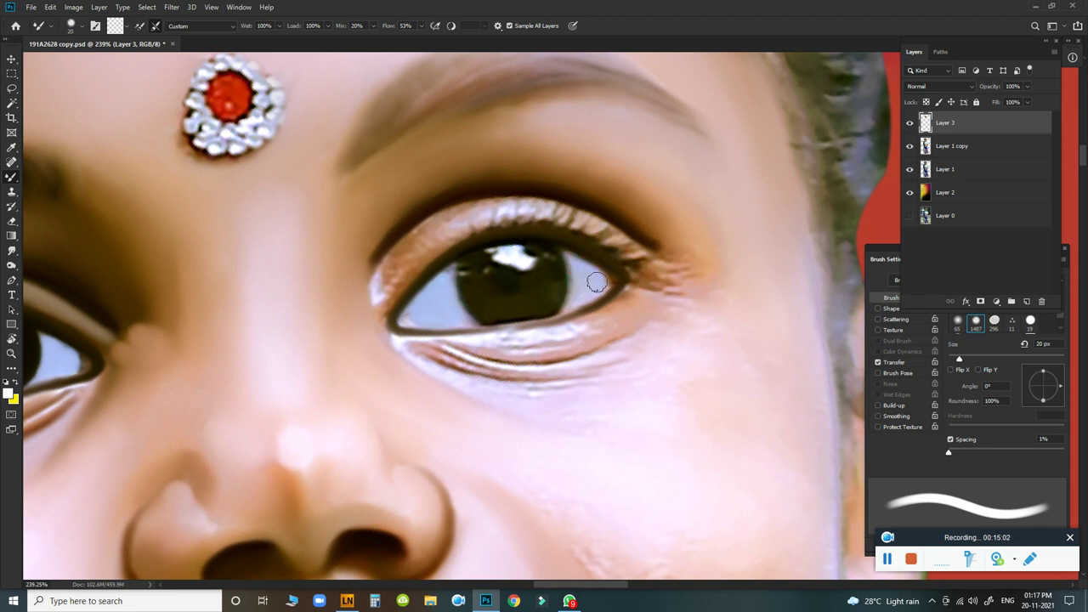
pyautogui.press('[')
pyautogui.press(']')
pyautogui.moveTo(551, 259)
pyautogui.mouseDown()
pyautogui.moveTo(546, 301)
pyautogui.moveTo(468, 269)
pyautogui.moveTo(479, 306)
pyautogui.moveTo(452, 265)
pyautogui.moveTo(458, 283)
pyautogui.mouseUp()
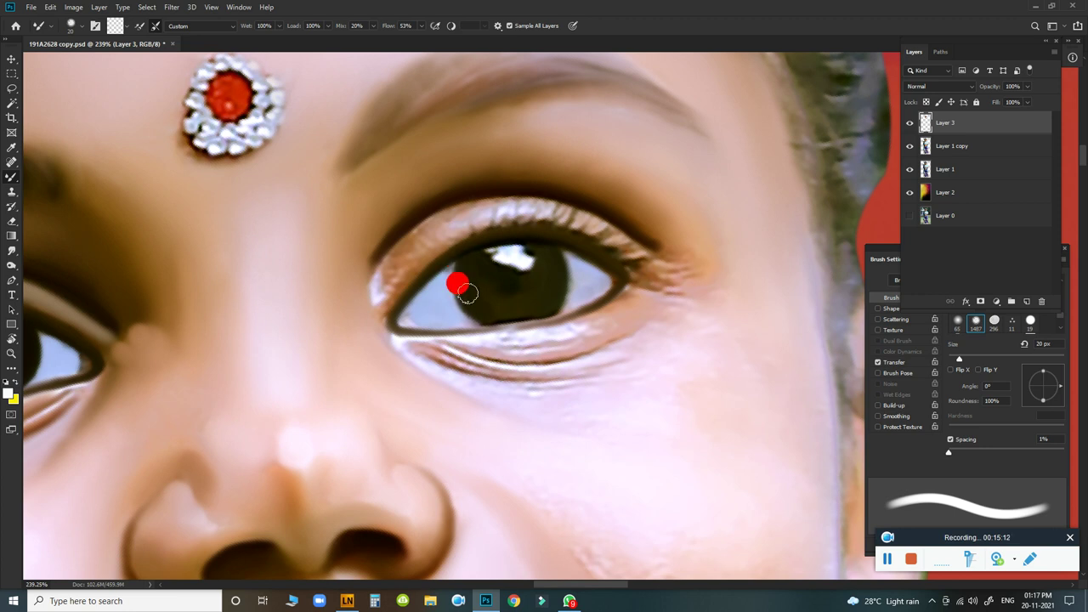
# Paint the pupil's upper edge, blend along the upper eyelid, and smudge the inner corner.
pyautogui.press('[')
pyautogui.click(490, 251)
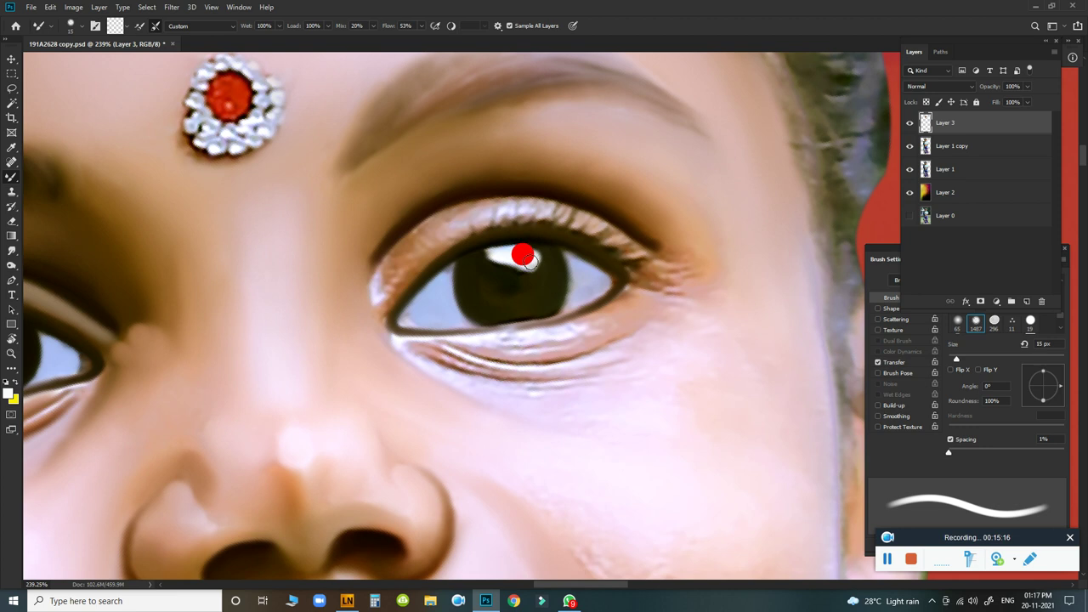
pyautogui.press(']')
pyautogui.press(']')
pyautogui.moveTo(425, 239)
pyautogui.mouseDown()
pyautogui.moveTo(401, 238)
pyautogui.moveTo(476, 208)
pyautogui.moveTo(544, 214)
pyautogui.moveTo(676, 276)
pyautogui.mouseUp()
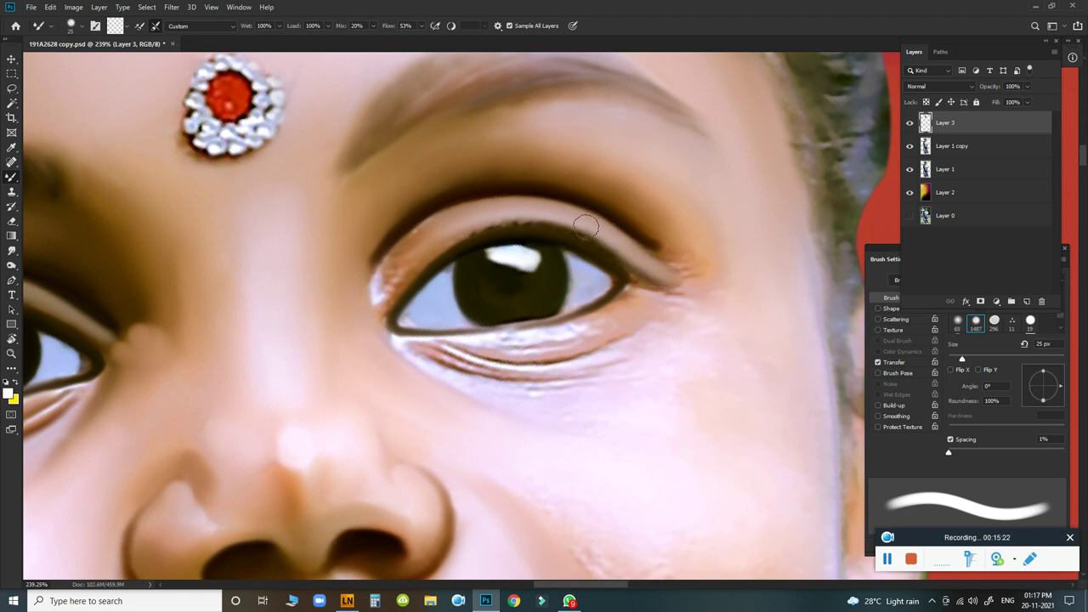
pyautogui.press('[')
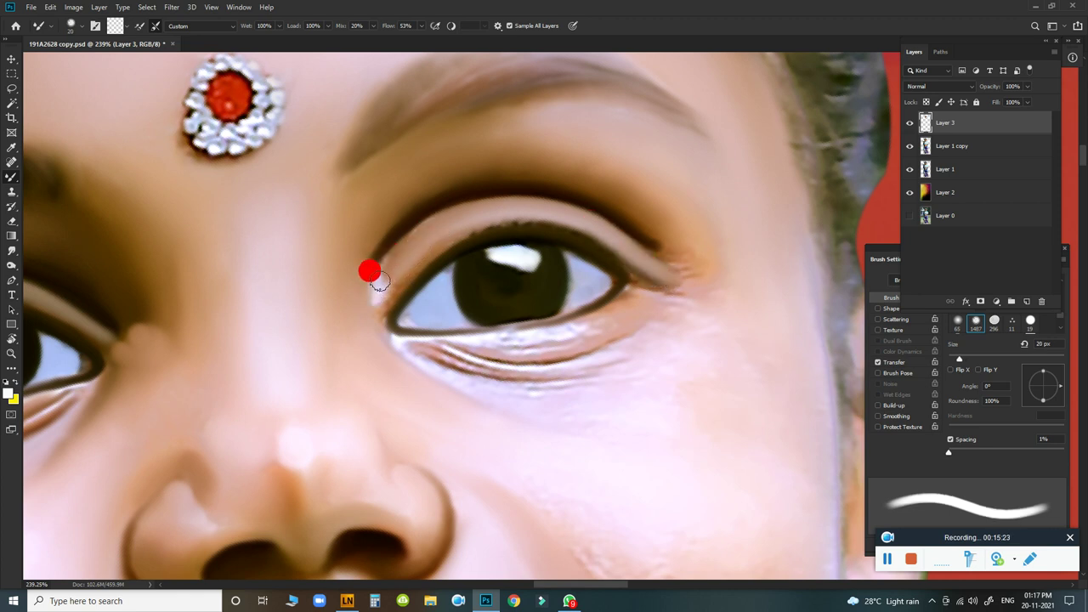
pyautogui.press('r')
pyautogui.moveTo(379, 262); pyautogui.dragTo(387, 270)
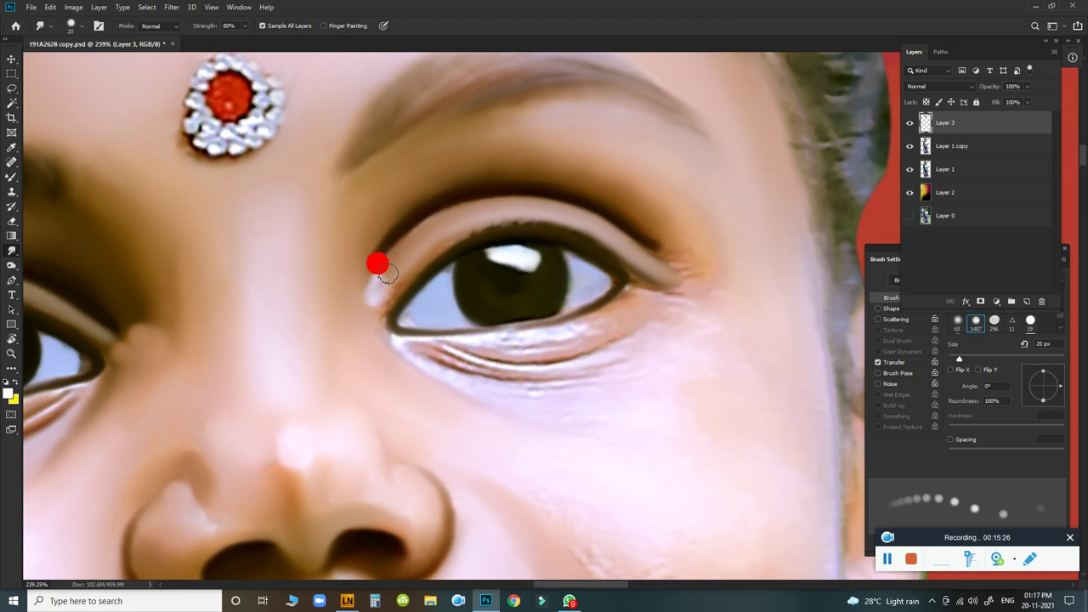
# Smooth the upper eyelid crease toward both corners and at the inner eye corner.
pyautogui.moveTo(491, 219); pyautogui.dragTo(597, 238)
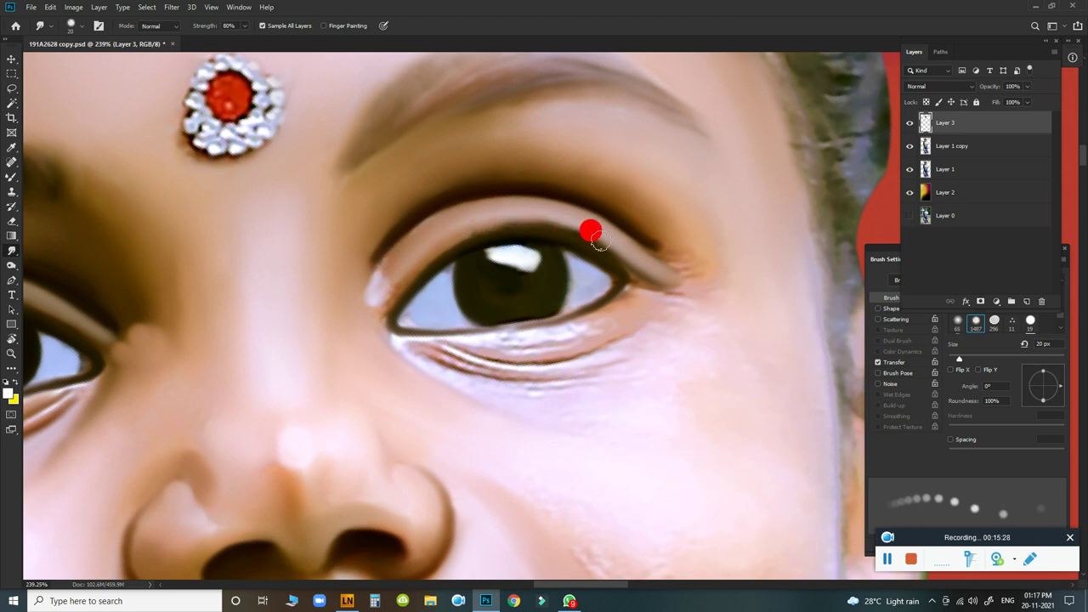
pyautogui.moveTo(657, 253)
pyautogui.mouseDown()
pyautogui.moveTo(636, 252)
pyautogui.moveTo(605, 226)
pyautogui.moveTo(606, 243)
pyautogui.moveTo(625, 240)
pyautogui.moveTo(604, 247)
pyautogui.moveTo(497, 223)
pyautogui.mouseUp()
pyautogui.moveTo(640, 251)
pyautogui.mouseDown()
pyautogui.moveTo(685, 266)
pyautogui.moveTo(669, 256)
pyautogui.moveTo(660, 287)
pyautogui.mouseUp()
pyautogui.moveTo(564, 214)
pyautogui.mouseDown()
pyautogui.moveTo(444, 229)
pyautogui.moveTo(452, 231)
pyautogui.mouseUp()
pyautogui.moveTo(375, 299); pyautogui.dragTo(387, 308)
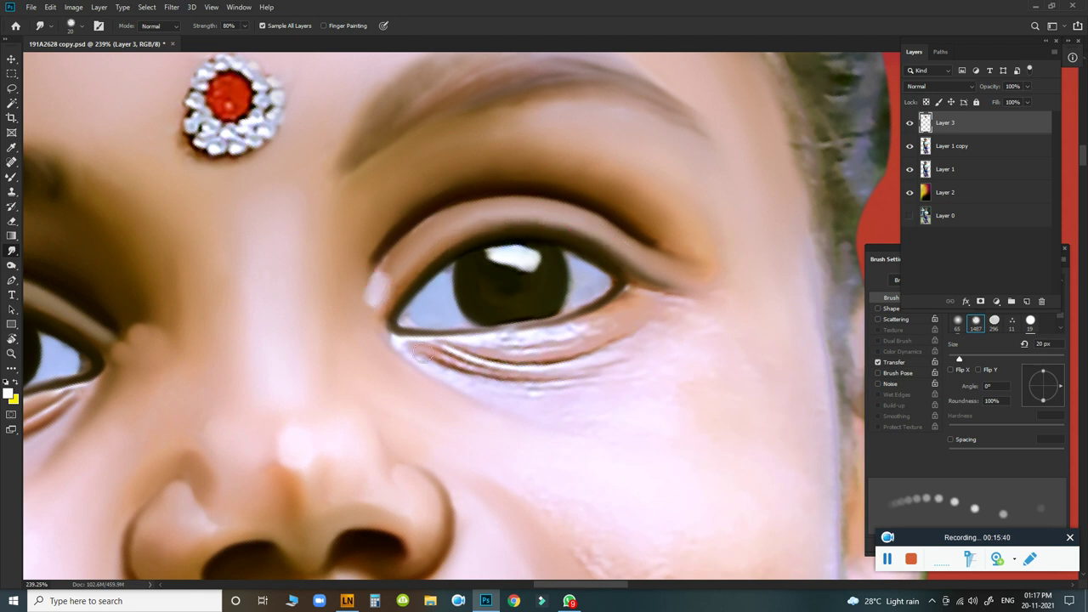
# Smudge the outer eye corner, the lower eyelid line and the inner lower-lid crease.
pyautogui.moveTo(646, 412); pyautogui.dragTo(566, 287)
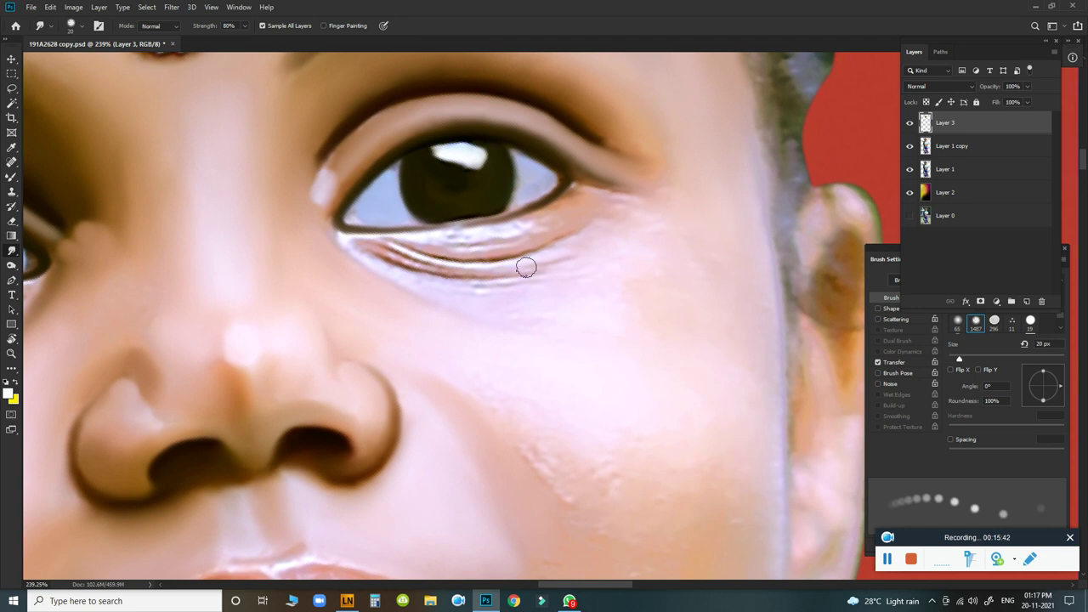
pyautogui.press(']')
pyautogui.moveTo(602, 199)
pyautogui.mouseDown()
pyautogui.moveTo(635, 215)
pyautogui.moveTo(630, 145)
pyautogui.mouseUp()
pyautogui.press('[')
pyautogui.moveTo(539, 199)
pyautogui.mouseDown()
pyautogui.moveTo(429, 244)
pyautogui.moveTo(555, 216)
pyautogui.moveTo(451, 243)
pyautogui.moveTo(558, 247)
pyautogui.moveTo(360, 249)
pyautogui.moveTo(411, 270)
pyautogui.moveTo(558, 262)
pyautogui.mouseUp()
pyautogui.press('[')
pyautogui.press(']')
pyautogui.moveTo(345, 251); pyautogui.dragTo(329, 241)
# Smooth the skin below the lower eyelid, the lid crease and the cheek by the eye corner.
pyautogui.press(']')
pyautogui.press(']')
pyautogui.moveTo(553, 292)
pyautogui.mouseDown()
pyautogui.moveTo(427, 275)
pyautogui.moveTo(576, 251)
pyautogui.mouseUp()
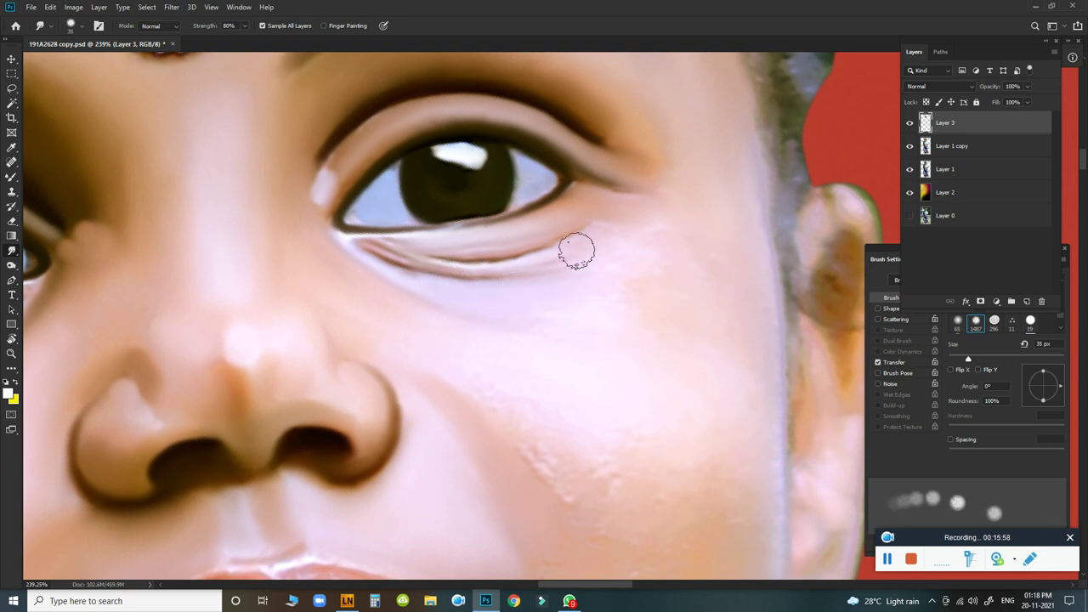
pyautogui.press('[')
pyautogui.press('[')
pyautogui.press('[')
pyautogui.moveTo(452, 274)
pyautogui.mouseDown()
pyautogui.moveTo(518, 263)
pyautogui.moveTo(415, 267)
pyautogui.moveTo(525, 273)
pyautogui.mouseUp()
pyautogui.press(']')
pyautogui.press(']')
pyautogui.press(']')
pyautogui.moveTo(627, 235); pyautogui.dragTo(729, 221)
# Smudge the bumpy cheek below the eye with progressively larger brushes up to 175 px.
pyautogui.press(']')
pyautogui.press(']')
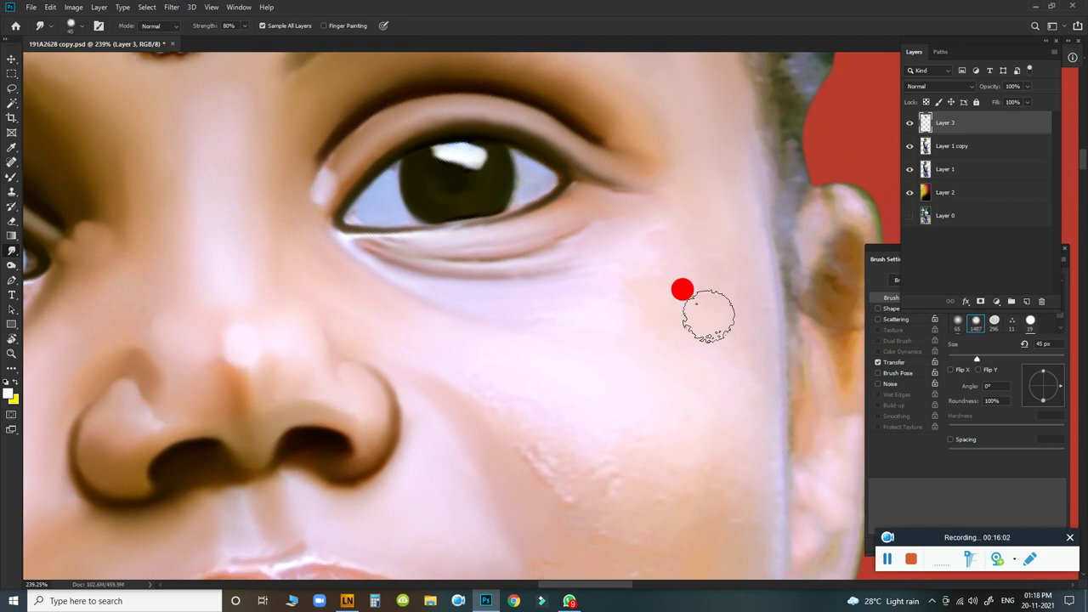
pyautogui.press(']')
pyautogui.press(']')
pyautogui.press(']')
pyautogui.moveTo(668, 255); pyautogui.dragTo(645, 272)
pyautogui.press('[')
pyautogui.press('[')
pyautogui.moveTo(600, 270); pyautogui.dragTo(643, 214)
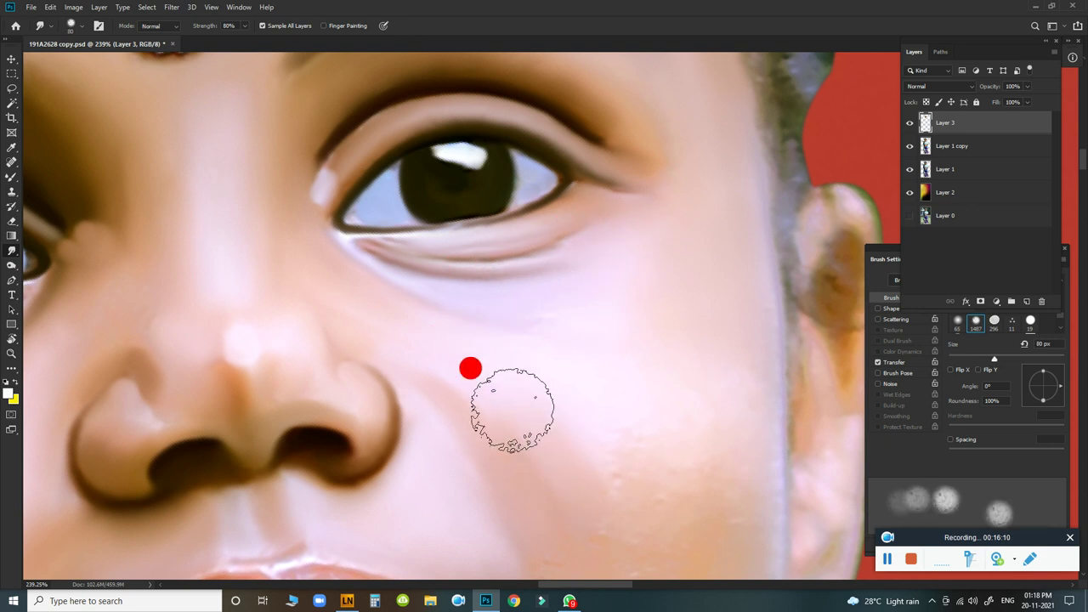
pyautogui.moveTo(416, 327); pyautogui.dragTo(501, 391)
pyautogui.press(']')
pyautogui.press(']')
pyautogui.press(']')
pyautogui.press(']')
pyautogui.moveTo(611, 426); pyautogui.dragTo(504, 274)
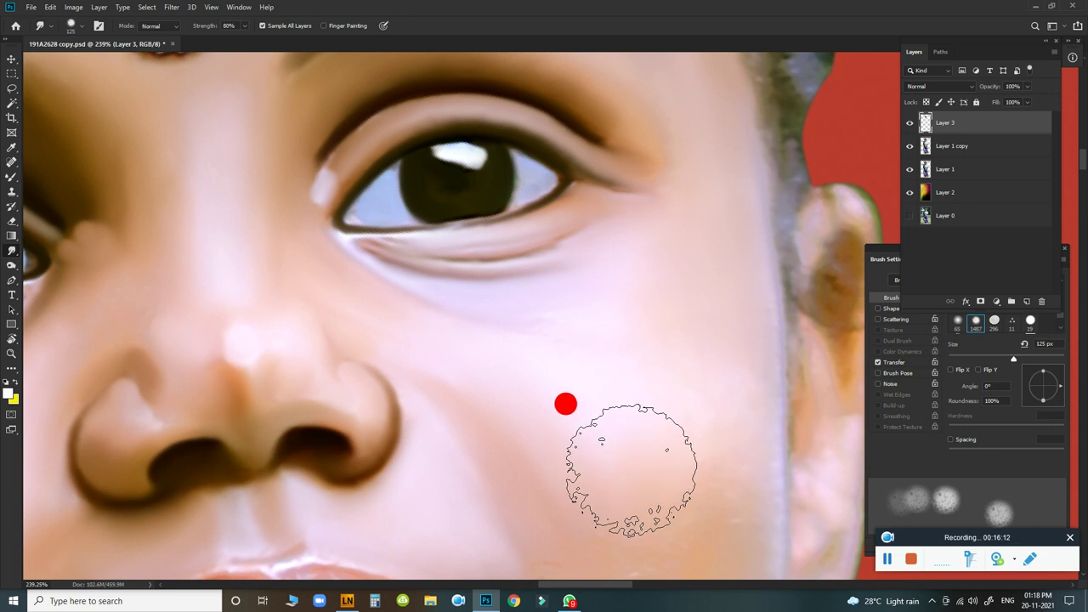
pyautogui.moveTo(598, 370); pyautogui.dragTo(607, 449)
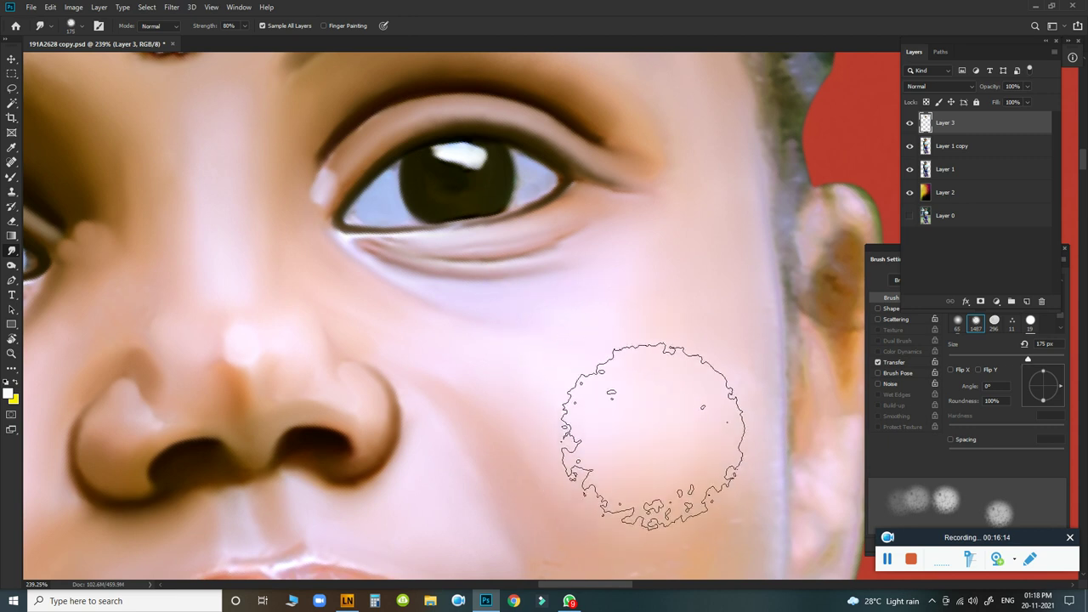
# Zoom to the mouth and smudge the skin at the right lip corner.
pyautogui.scroll(-5, 619, 415)
pyautogui.scroll(3, 629, 417)
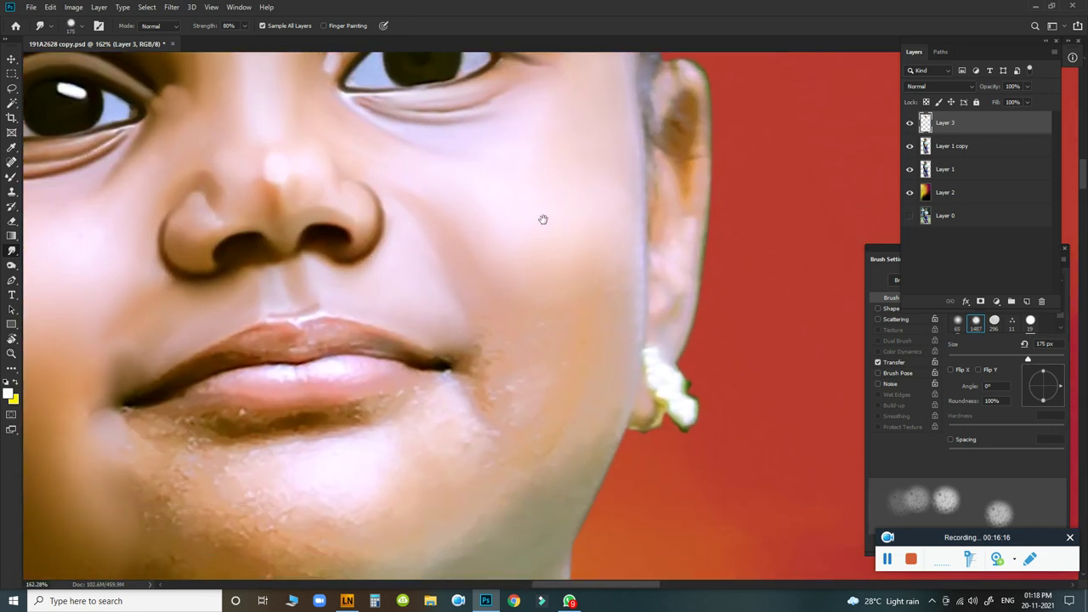
pyautogui.press('[')
pyautogui.press('[')
# Soften the cheek beside the mouth, the upper cheek and the chin with 50–90 px brushes.
pyautogui.press('[')
pyautogui.press('[')
pyautogui.press('[')
pyautogui.press('[')
pyautogui.click(473, 374)
pyautogui.moveTo(474, 374)
pyautogui.mouseDown()
pyautogui.moveTo(470, 383)
pyautogui.moveTo(462, 348)
pyautogui.mouseUp()
pyautogui.press('[')
pyautogui.press('[')
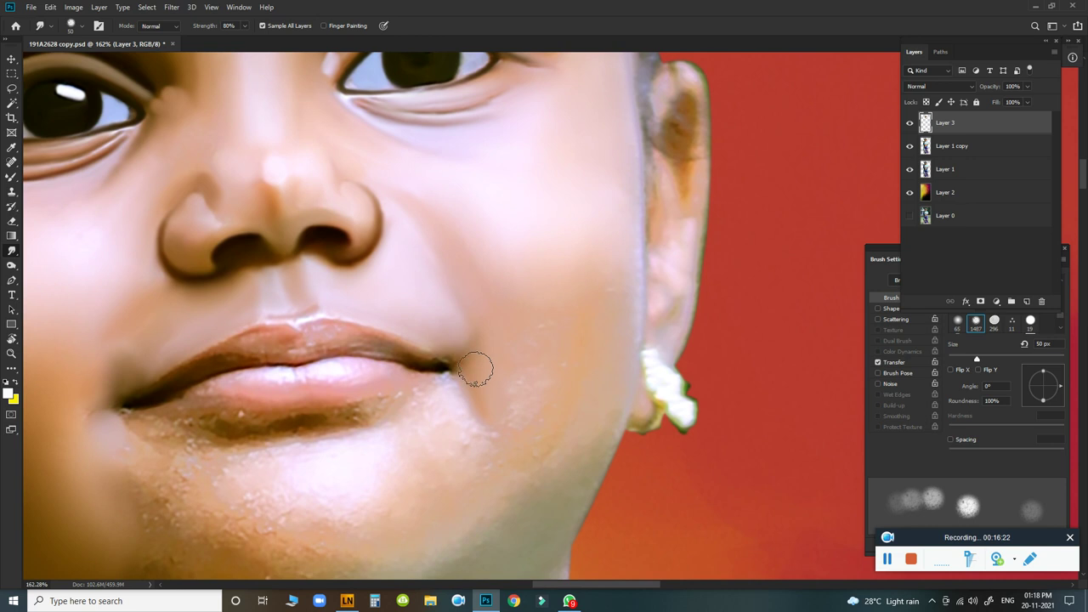
pyautogui.press(']')
pyautogui.press(']')
pyautogui.press(']')
pyautogui.click(490, 399)
pyautogui.moveTo(490, 399)
pyautogui.mouseDown()
pyautogui.moveTo(482, 366)
pyautogui.moveTo(510, 277)
pyautogui.mouseUp()
pyautogui.press(']')
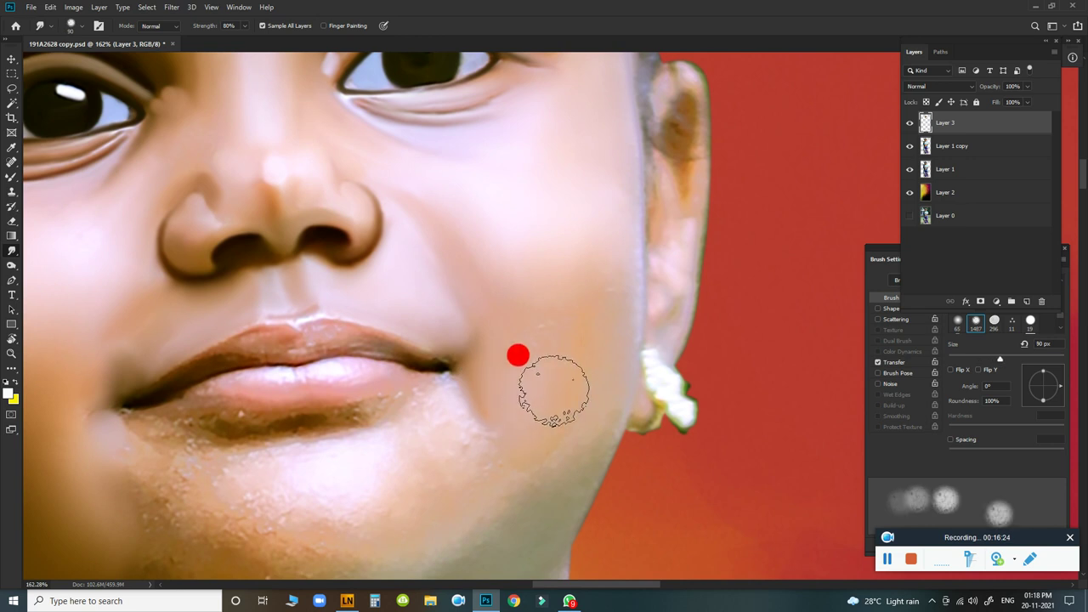
pyautogui.moveTo(581, 330)
pyautogui.mouseDown()
pyautogui.moveTo(603, 312)
pyautogui.moveTo(595, 234)
pyautogui.mouseUp()
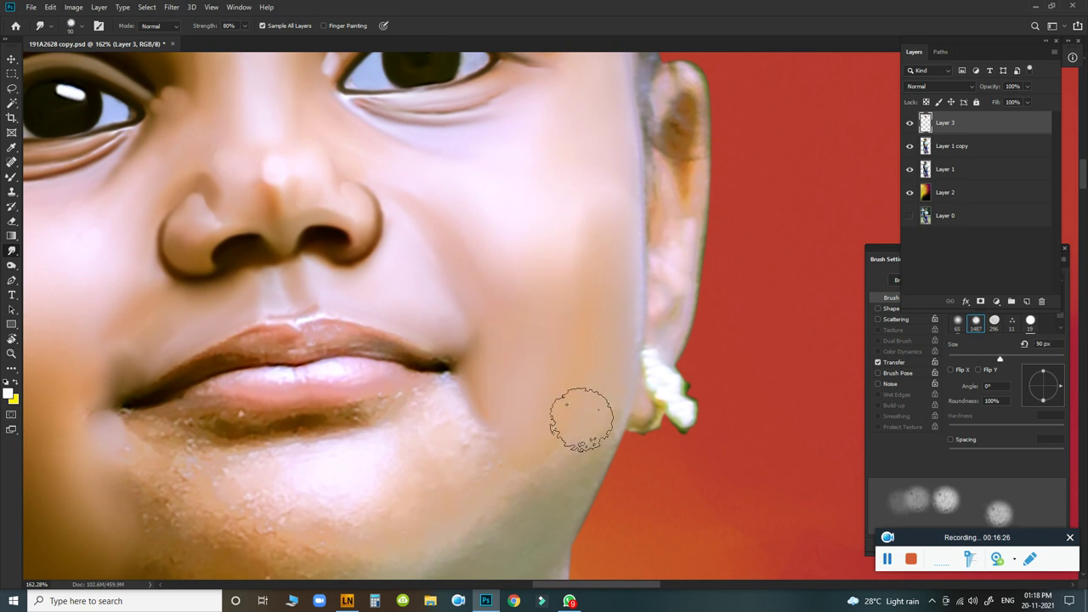
pyautogui.moveTo(535, 498)
pyautogui.mouseDown()
pyautogui.moveTo(464, 449)
pyautogui.moveTo(445, 408)
pyautogui.moveTo(476, 447)
pyautogui.mouseUp()
pyautogui.press('[')
pyautogui.press('[')
pyautogui.press('[')
pyautogui.press('[')
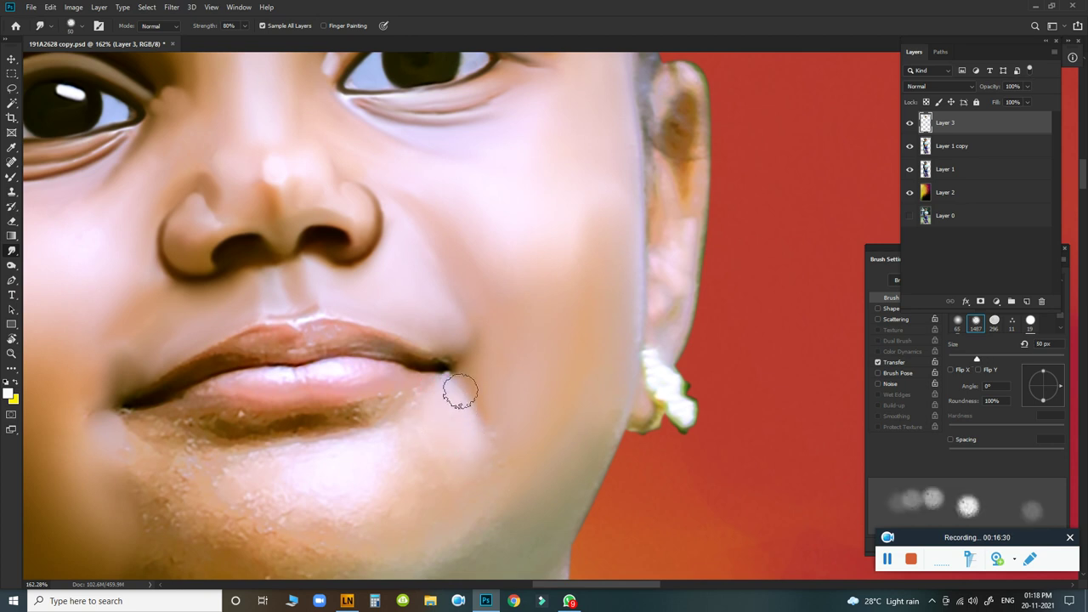
# Zoom out to the whole face and tilt the canvas view slightly with Rotate View.
pyautogui.scroll(-3, 530, 272)
pyautogui.moveTo(515, 258); pyautogui.dragTo(553, 311)
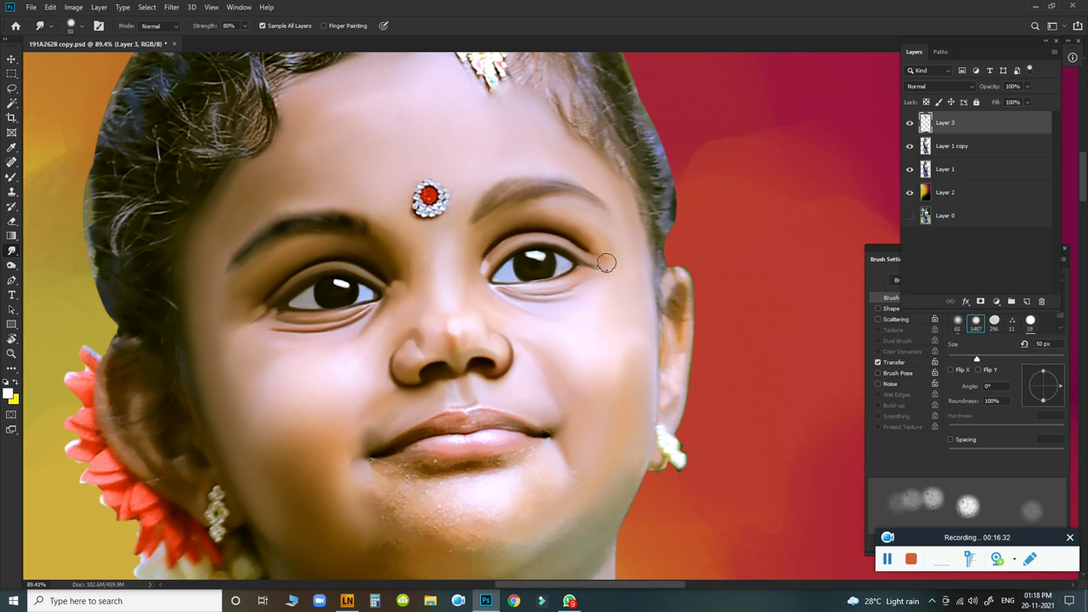
pyautogui.press('r')
pyautogui.moveTo(685, 214); pyautogui.dragTo(704, 217)
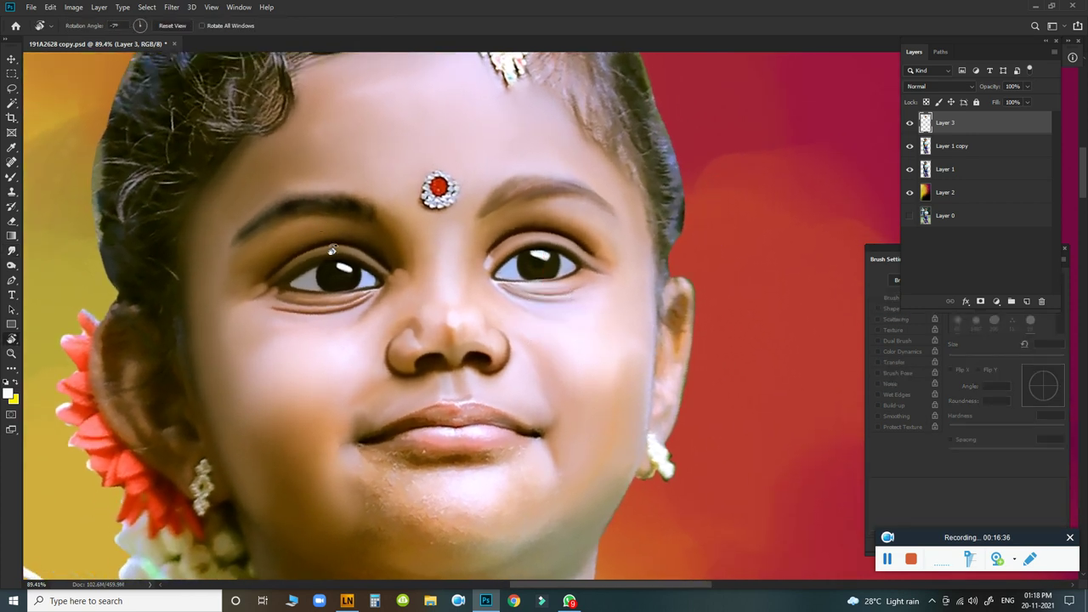
# Select the 11 px Triangle-Dots brush and set its Spacing to 1%.
pyautogui.moveTo(323, 232); pyautogui.dragTo(416, 296)
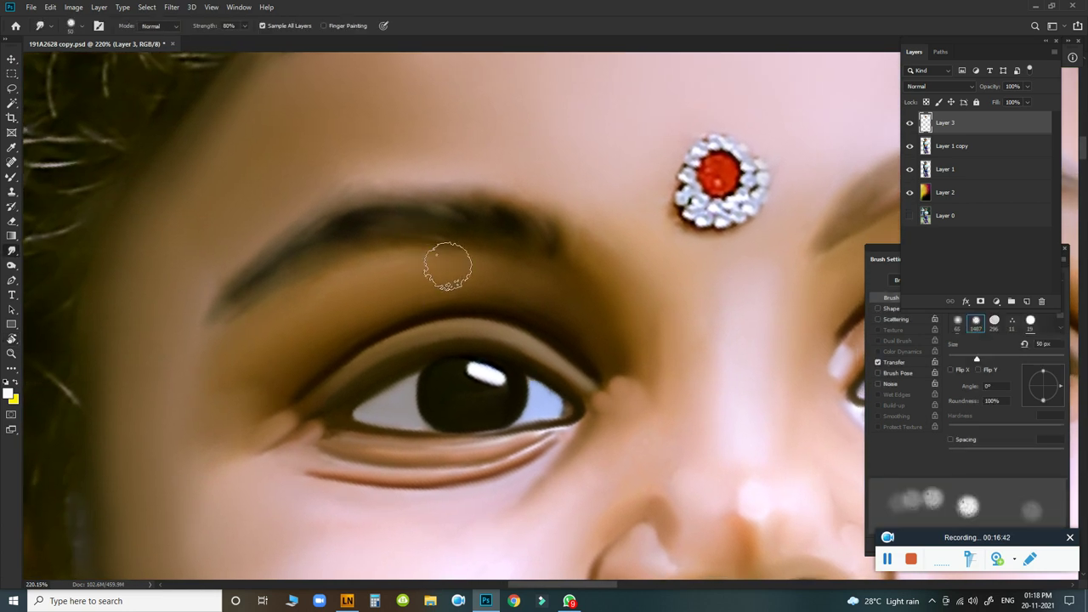
pyautogui.rightClick(444, 260)
pyautogui.click(721, 409)
pyautogui.click(543, 39)
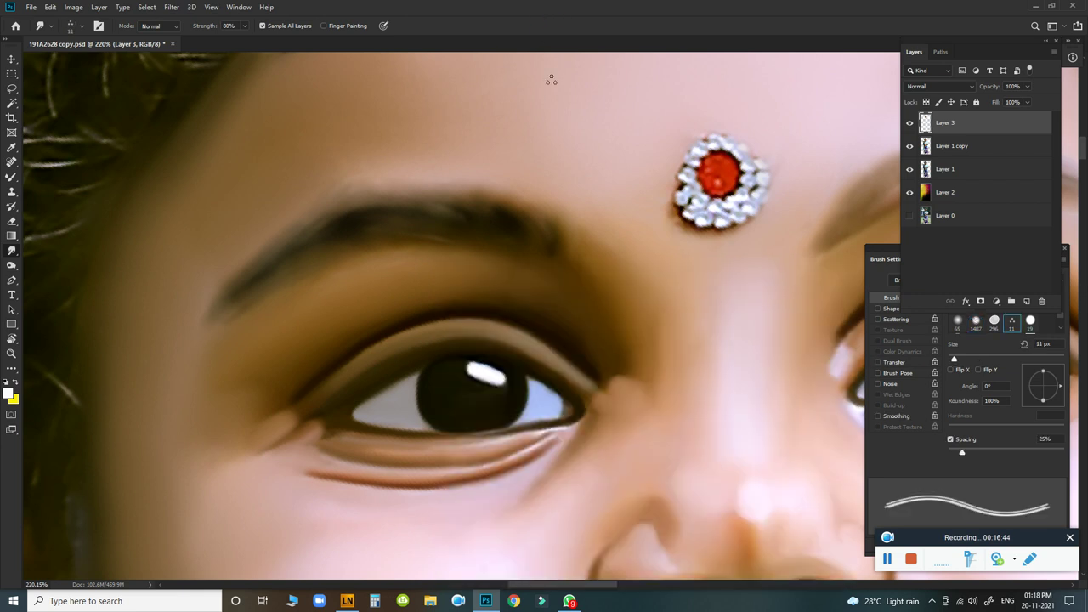
pyautogui.moveTo(961, 451); pyautogui.dragTo(948, 451)
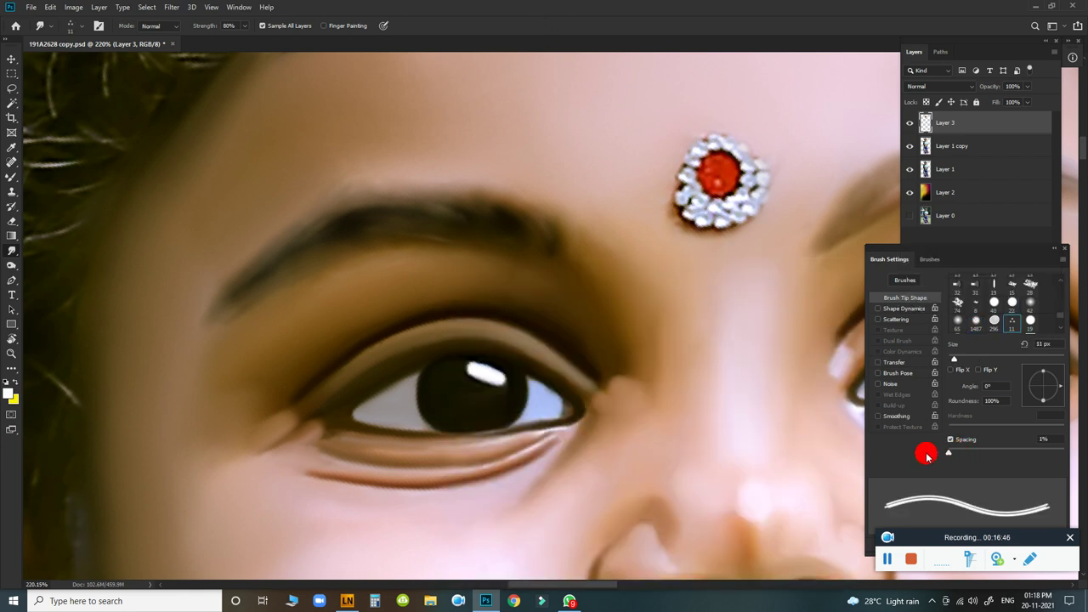
# Smudge the left eyebrow's inner end, middle and upper edge into fine hair-like strokes.
pyautogui.moveTo(416, 304); pyautogui.dragTo(425, 301)
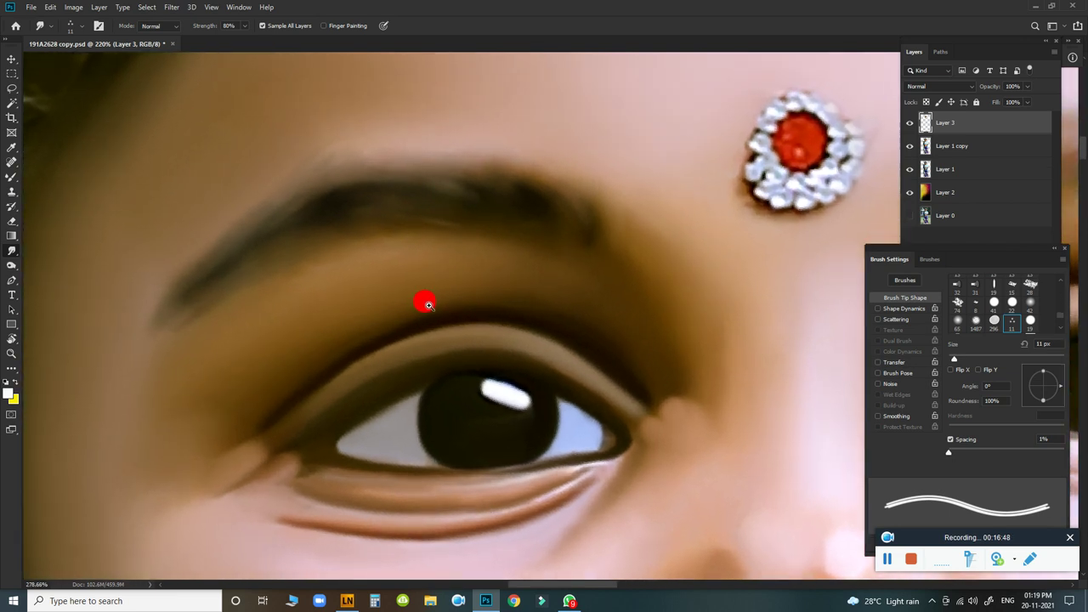
pyautogui.moveTo(430, 165)
pyautogui.mouseDown()
pyautogui.moveTo(527, 170)
pyautogui.moveTo(520, 159)
pyautogui.moveTo(604, 189)
pyautogui.mouseUp()
pyautogui.moveTo(337, 170)
pyautogui.mouseDown()
pyautogui.moveTo(292, 212)
pyautogui.moveTo(236, 233)
pyautogui.moveTo(279, 229)
pyautogui.moveTo(157, 315)
pyautogui.mouseUp()
pyautogui.moveTo(311, 230)
pyautogui.mouseDown()
pyautogui.moveTo(421, 194)
pyautogui.moveTo(307, 168)
pyautogui.moveTo(383, 147)
pyautogui.moveTo(362, 153)
pyautogui.mouseUp()
pyautogui.moveTo(491, 146)
pyautogui.mouseDown()
pyautogui.moveTo(419, 144)
pyautogui.moveTo(570, 162)
pyautogui.moveTo(638, 250)
pyautogui.mouseUp()
pyautogui.moveTo(595, 170)
pyautogui.mouseDown()
pyautogui.moveTo(547, 151)
pyautogui.moveTo(502, 196)
pyautogui.mouseUp()
pyautogui.moveTo(648, 299)
pyautogui.mouseDown()
pyautogui.moveTo(523, 330)
pyautogui.moveTo(511, 273)
pyautogui.mouseUp()
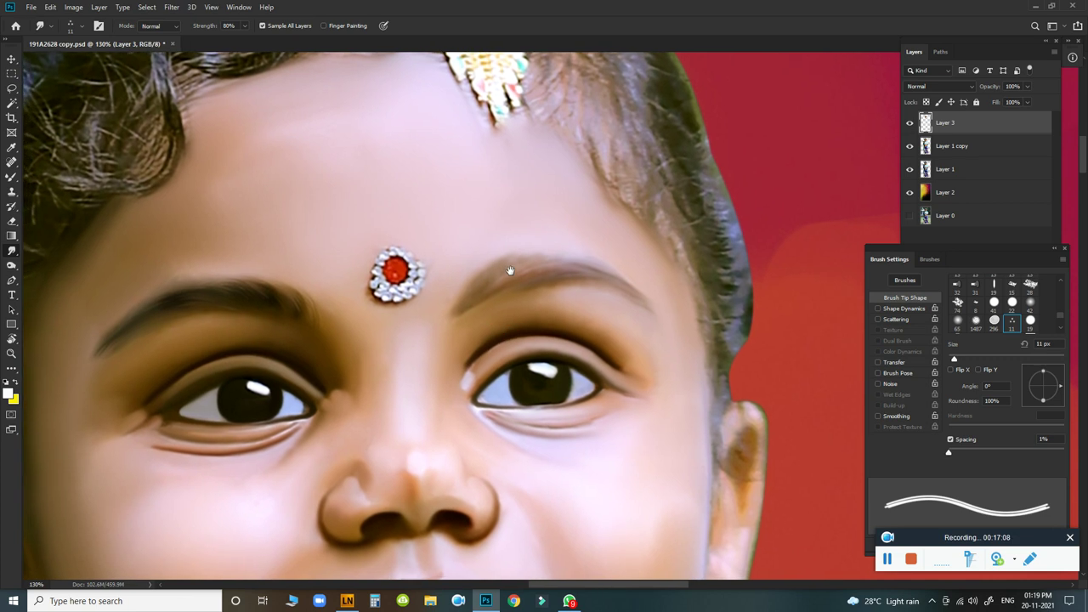
# Briefly dodge the shadows near the eyebrow with a soft brush, then return to Smudge.
pyautogui.press('o')
pyautogui.click(468, 304)
pyautogui.moveTo(502, 286)
pyautogui.mouseDown()
pyautogui.moveTo(593, 260)
pyautogui.moveTo(656, 300)
pyautogui.moveTo(506, 322)
pyautogui.mouseUp()
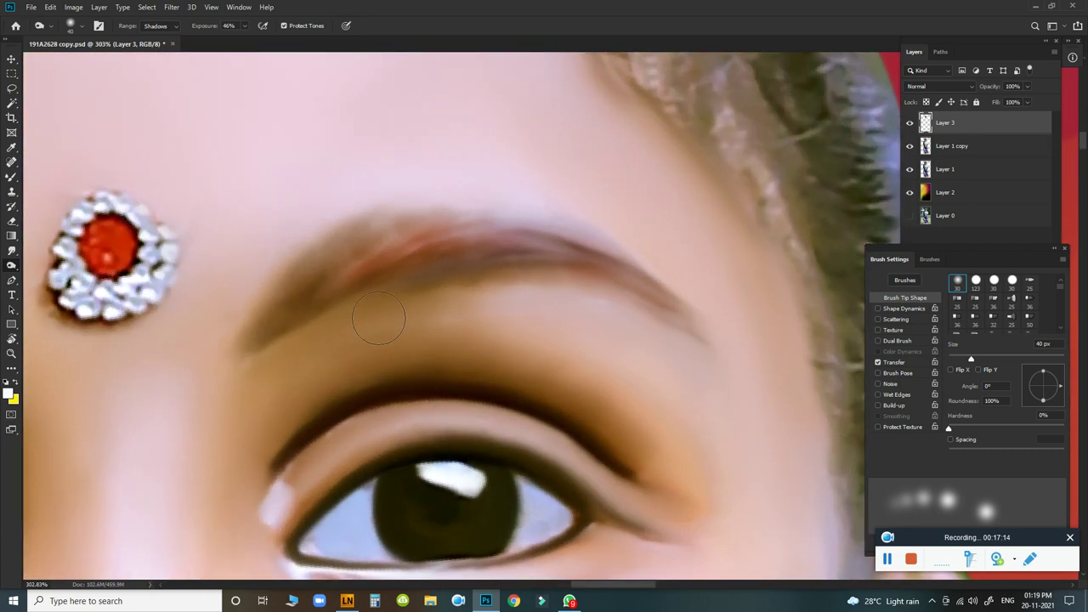
pyautogui.press('b')
pyautogui.press('r')
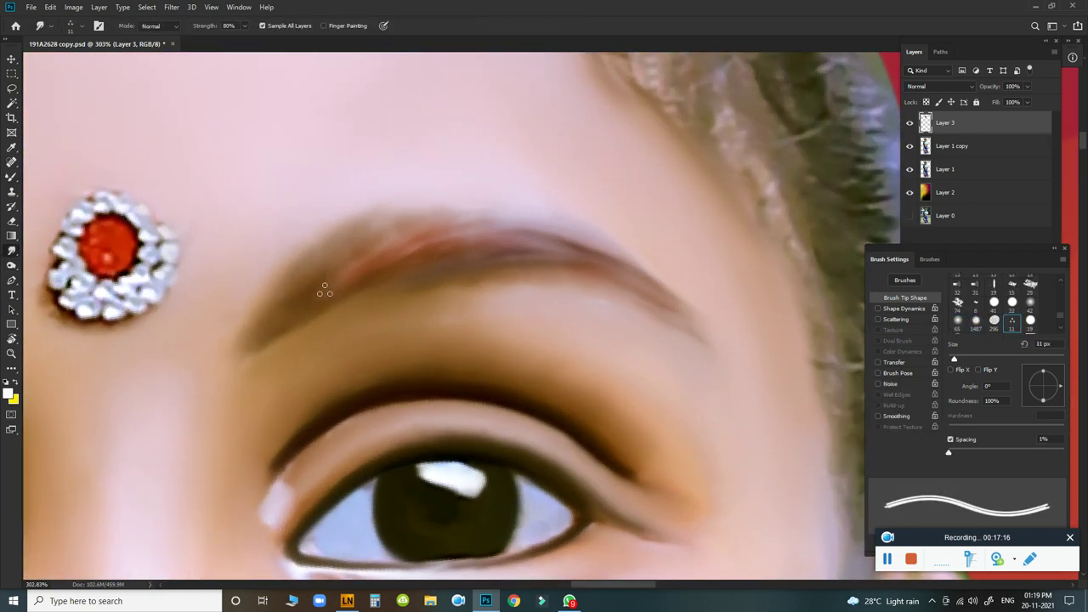
# Smudge the right eyebrow's arch, upper edge and tapered tail into smooth fine strokes.
pyautogui.moveTo(253, 342)
pyautogui.mouseDown()
pyautogui.moveTo(267, 306)
pyautogui.moveTo(408, 223)
pyautogui.moveTo(559, 230)
pyautogui.mouseUp()
pyautogui.moveTo(458, 222); pyautogui.dragTo(470, 214)
pyautogui.moveTo(553, 250)
pyautogui.mouseDown()
pyautogui.moveTo(569, 257)
pyautogui.moveTo(582, 243)
pyautogui.mouseUp()
pyautogui.moveTo(270, 330); pyautogui.dragTo(241, 340)
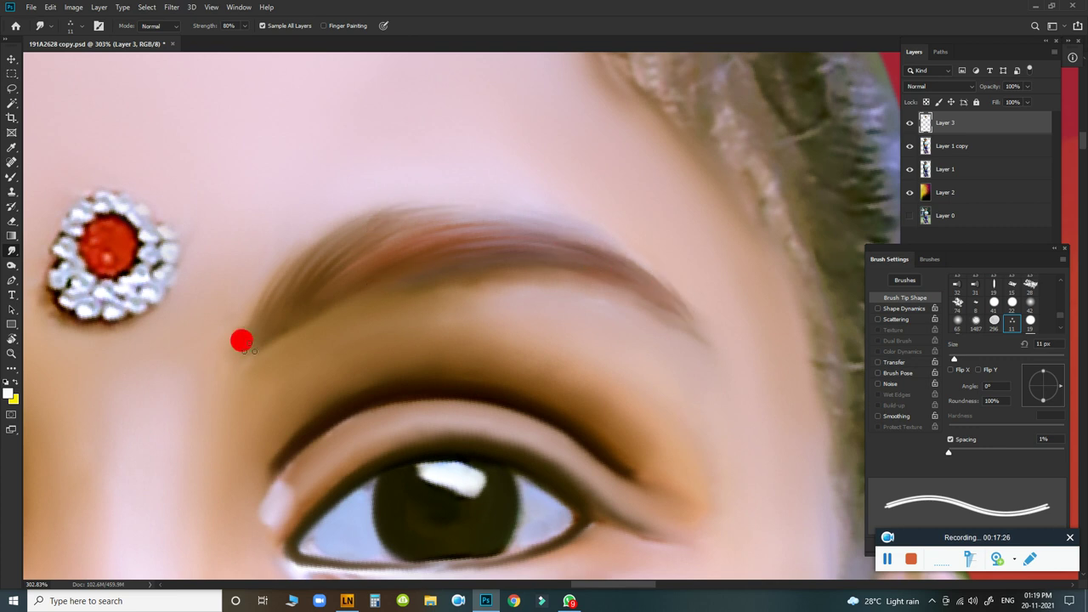
pyautogui.moveTo(454, 199); pyautogui.dragTo(347, 267)
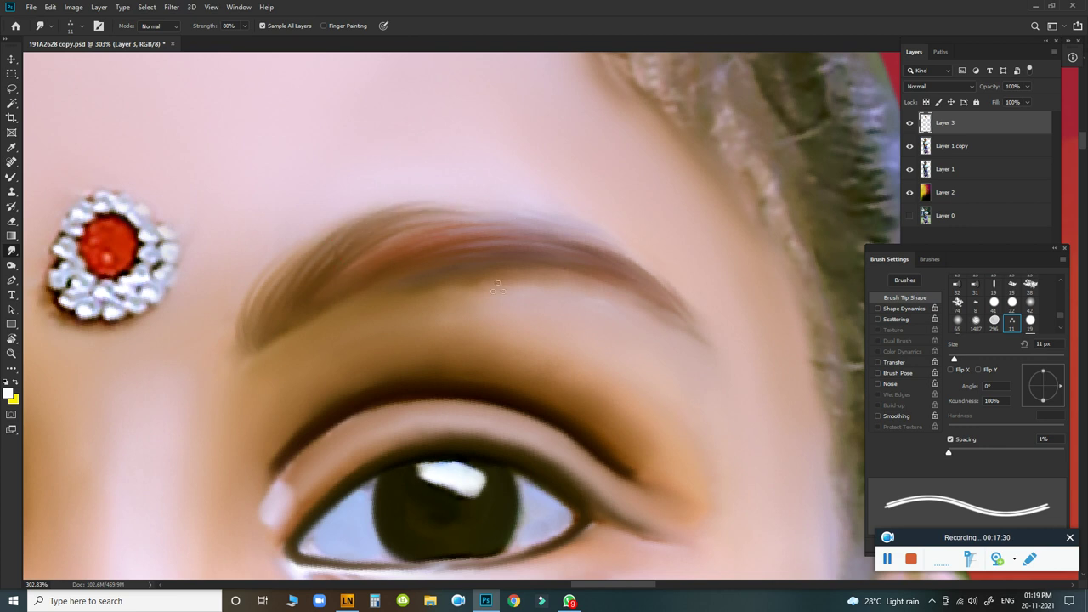
pyautogui.scroll(-5, 549, 303)
pyautogui.moveTo(530, 283)
pyautogui.mouseDown()
pyautogui.moveTo(668, 195)
pyautogui.moveTo(665, 360)
pyautogui.mouseUp()
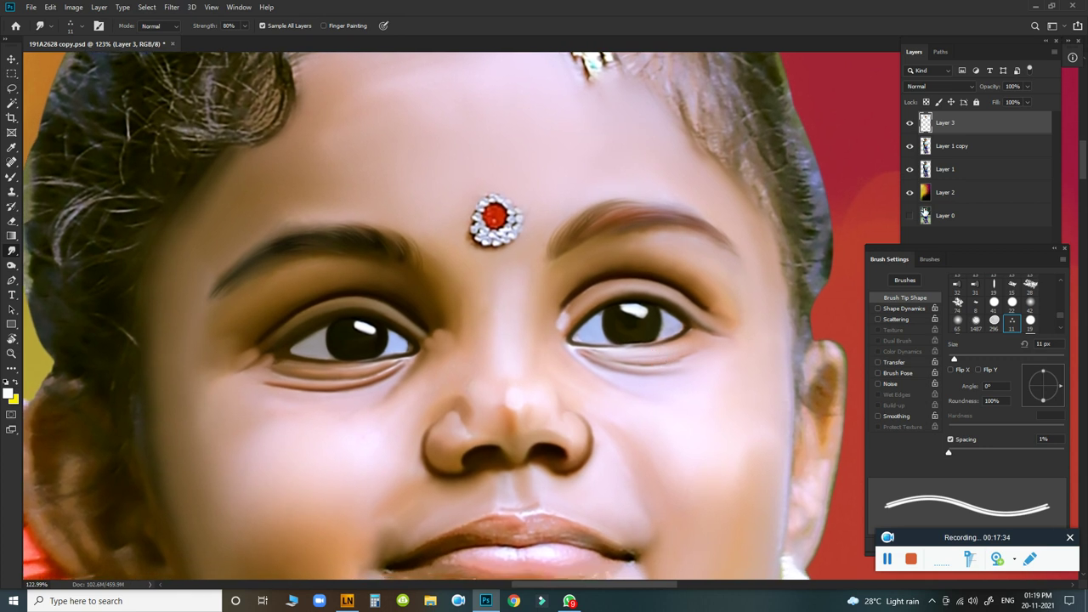
pyautogui.click(961, 151)
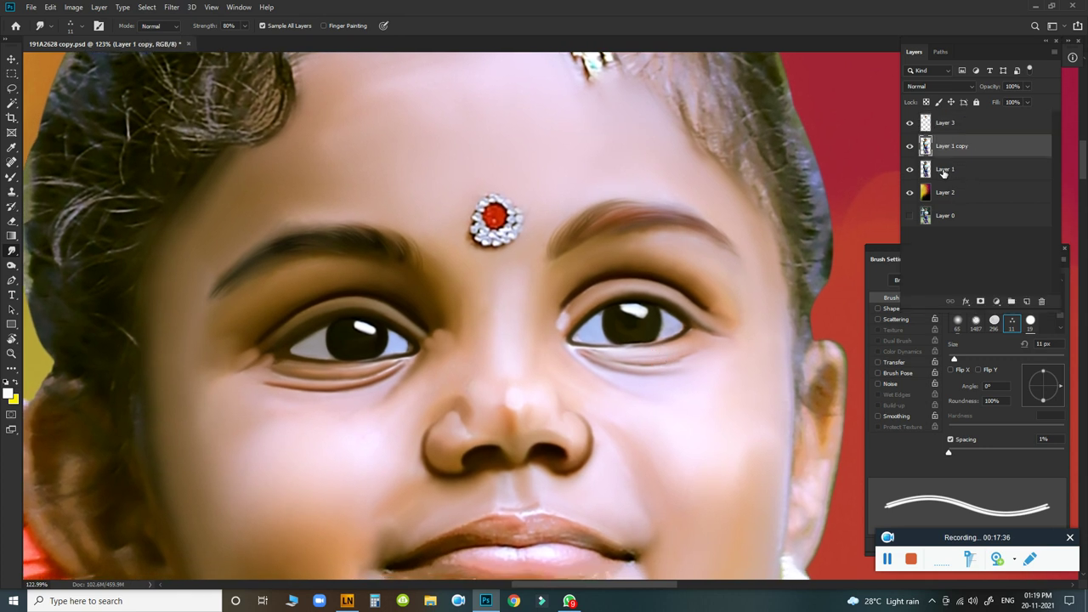
# Stamp all visible retouching onto Layer 3 with Ctrl+Alt+Shift+E, then hide it to view the original.
pyautogui.click(956, 128)
pyautogui.hotkey('ctrl', 'shift', 'alt', 'e')
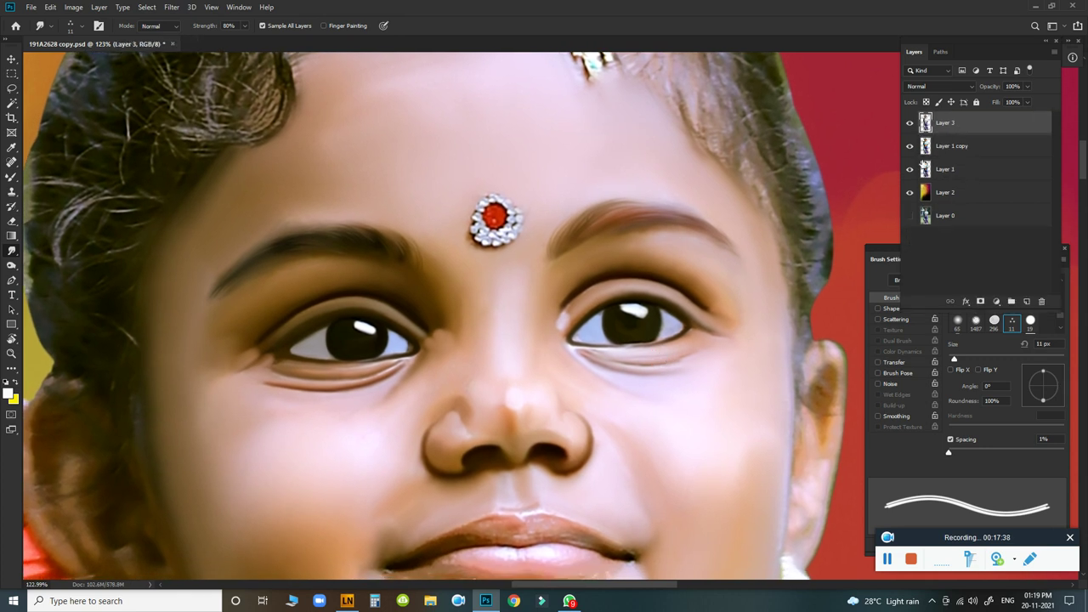
pyautogui.click(910, 127)
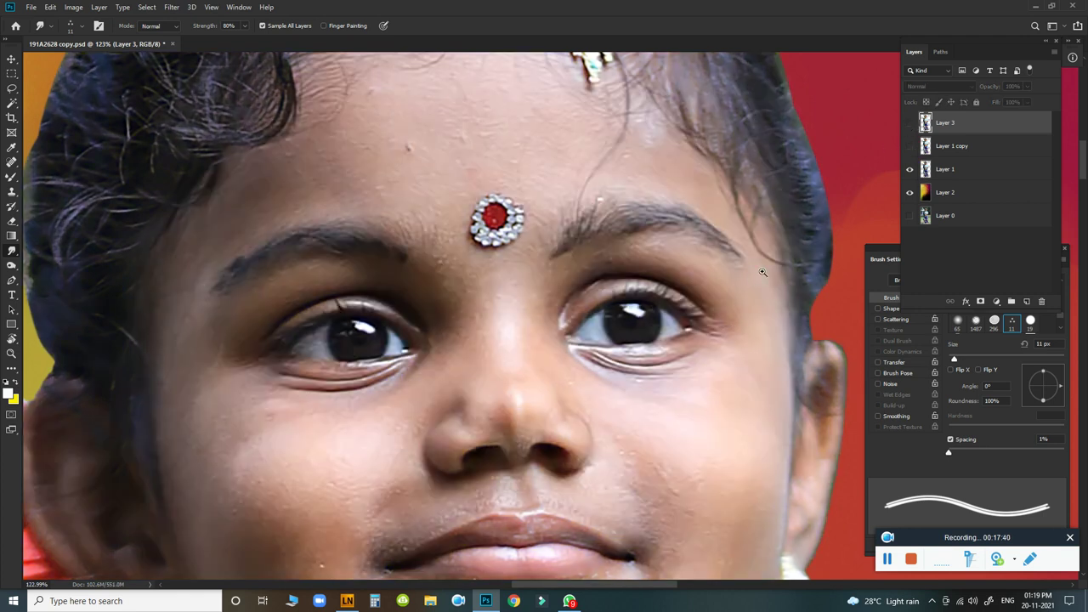
pyautogui.scroll(-2, 763, 268)
pyautogui.scroll(-2, 762, 268)
pyautogui.scroll(-1, 762, 269)
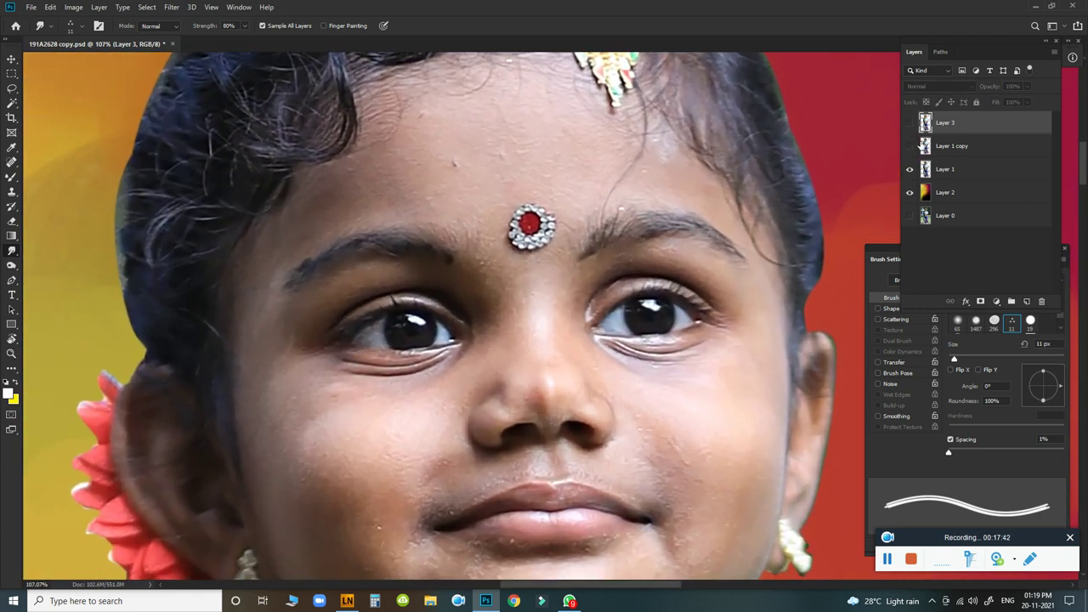
pyautogui.moveTo(731, 227); pyautogui.dragTo(688, 213)
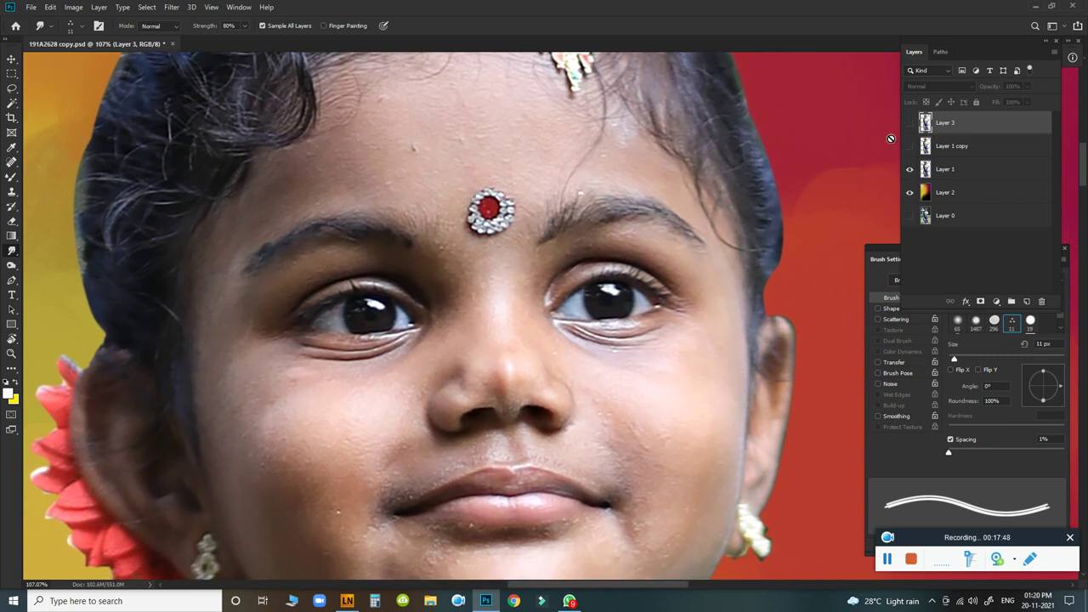
# Toggle Layer 3's visibility repeatedly to compare before and after retouching.
pyautogui.click(908, 123)
pyautogui.click(907, 125)
pyautogui.click(908, 123)
pyautogui.click(908, 125)
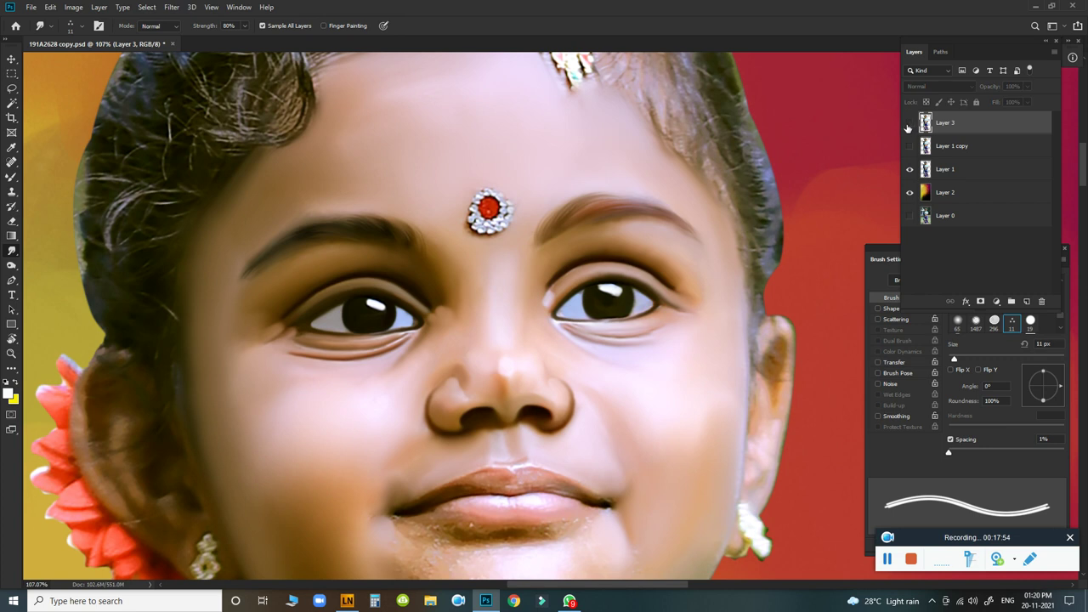
pyautogui.click(908, 125)
# Duplicate Layer 3 and set the copy's Hue/Saturation Saturation to +18.
pyautogui.hotkey('ctrl', 'j')
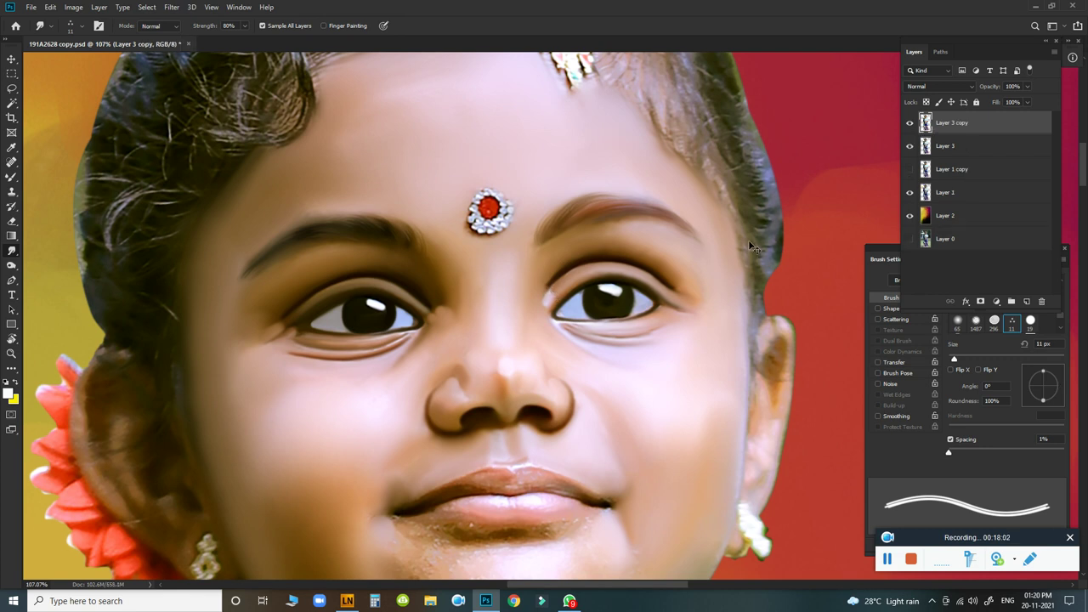
pyautogui.hotkey('ctrl', 'u')
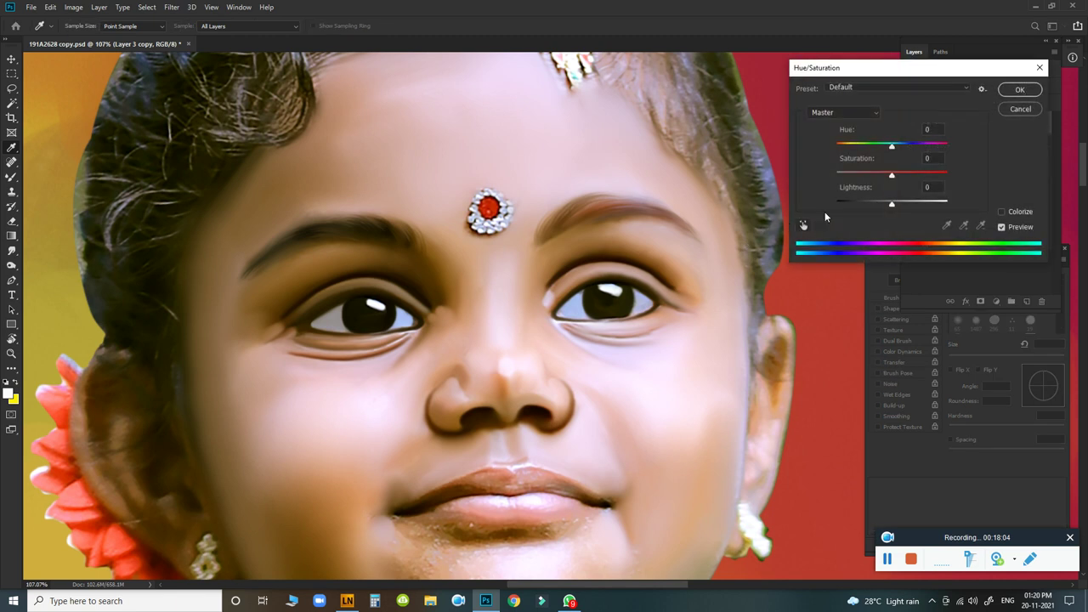
pyautogui.moveTo(892, 174); pyautogui.dragTo(908, 177)
pyautogui.moveTo(651, 338); pyautogui.dragTo(626, 324)
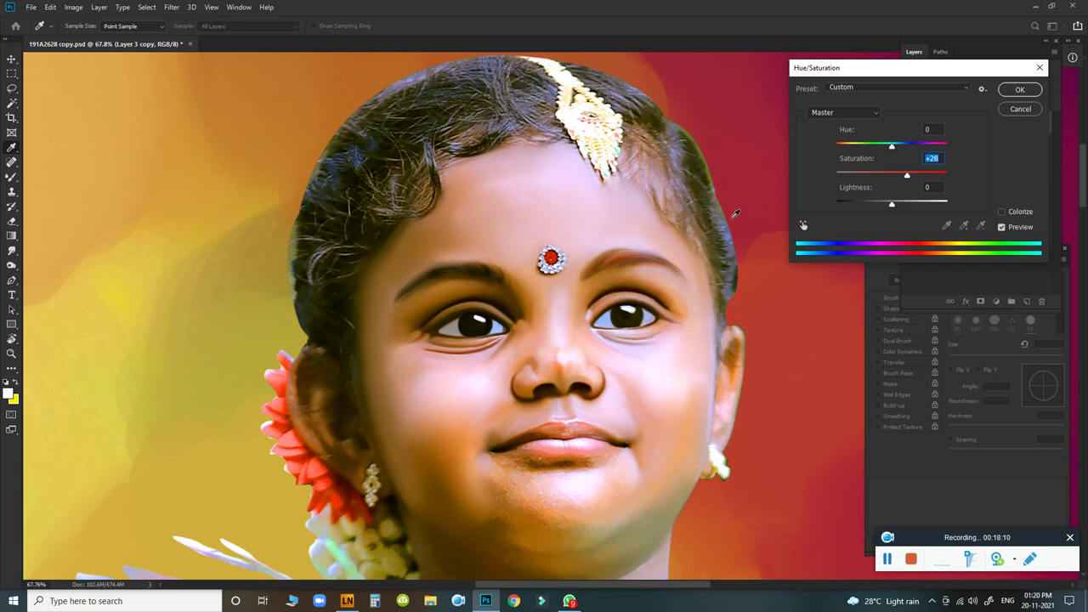
pyautogui.moveTo(911, 175); pyautogui.dragTo(928, 182)
pyautogui.moveTo(930, 185); pyautogui.dragTo(906, 176)
# Confirm the Hue/Saturation dialog to apply the +18 saturation to Layer 3 copy.
pyautogui.click(1018, 90)
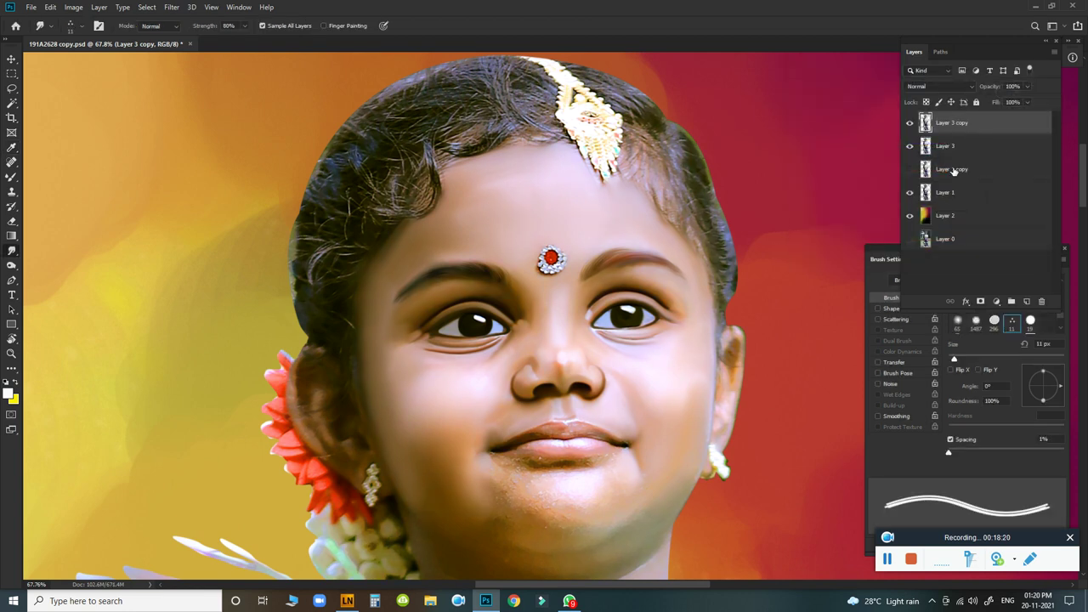